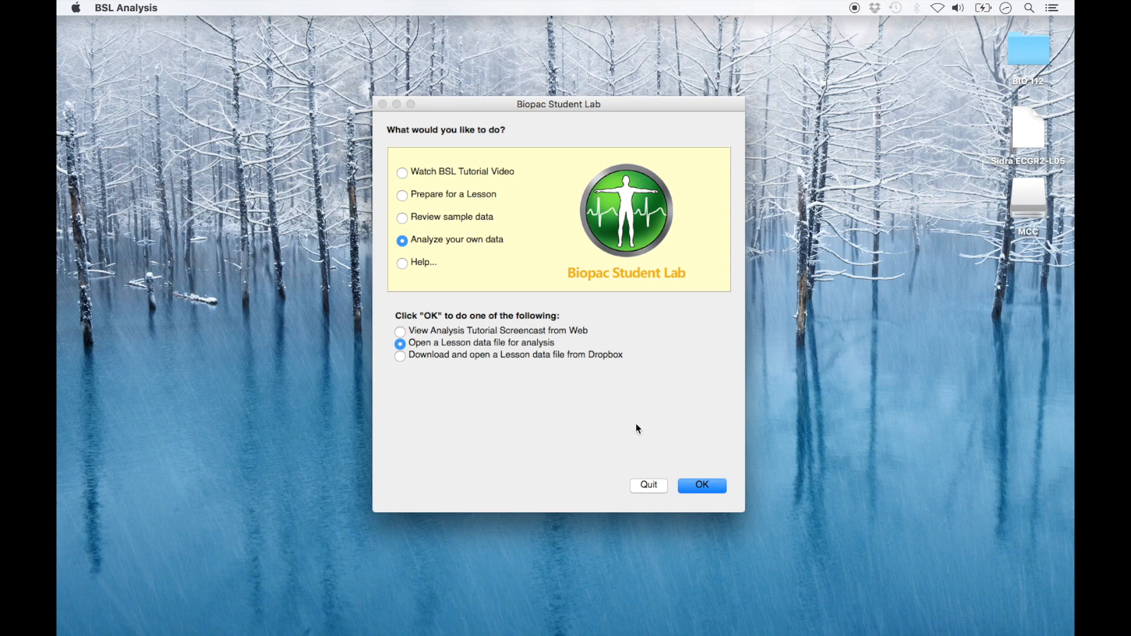
# Open the ECGR2-L05 lesson data file from the Downloads folder for analysis.
pyautogui.click(697, 487)
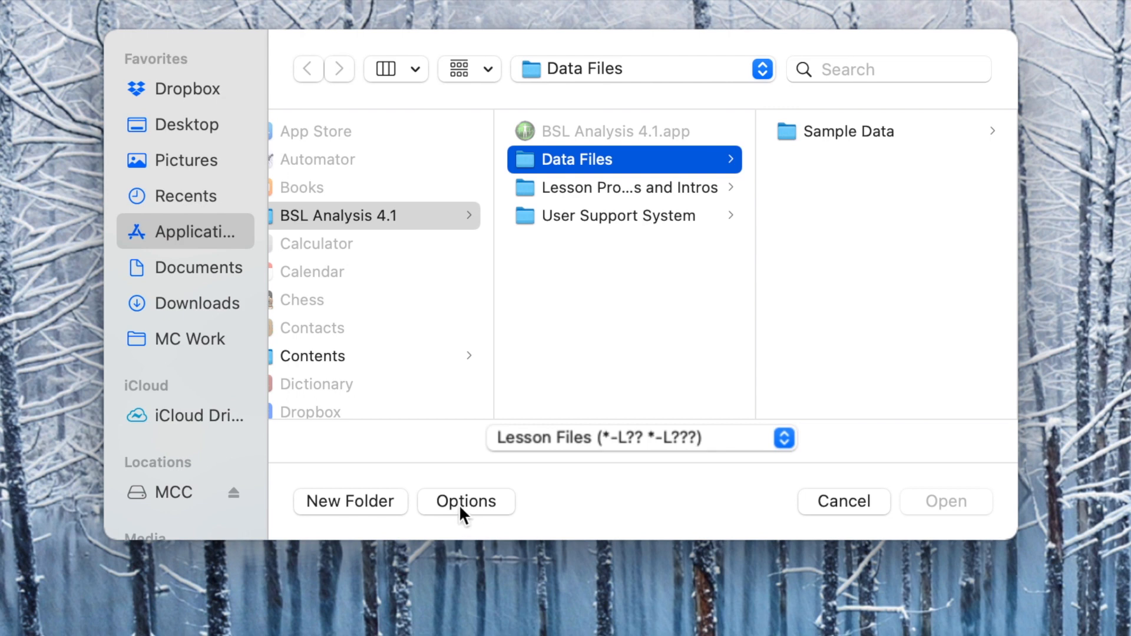
pyautogui.click(182, 492)
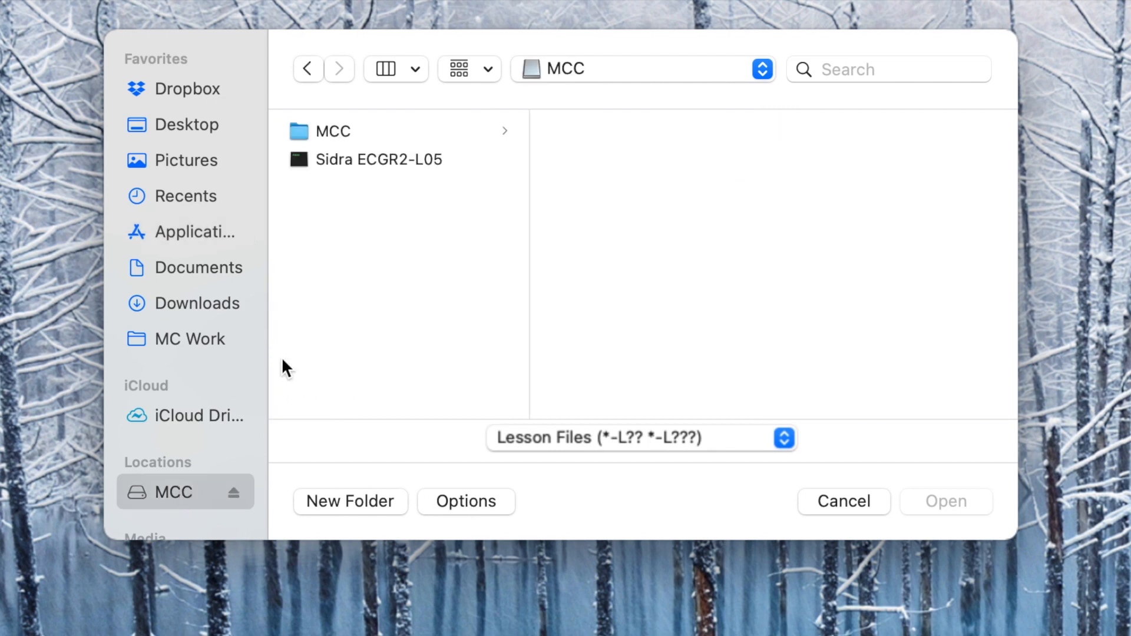
pyautogui.click(452, 166)
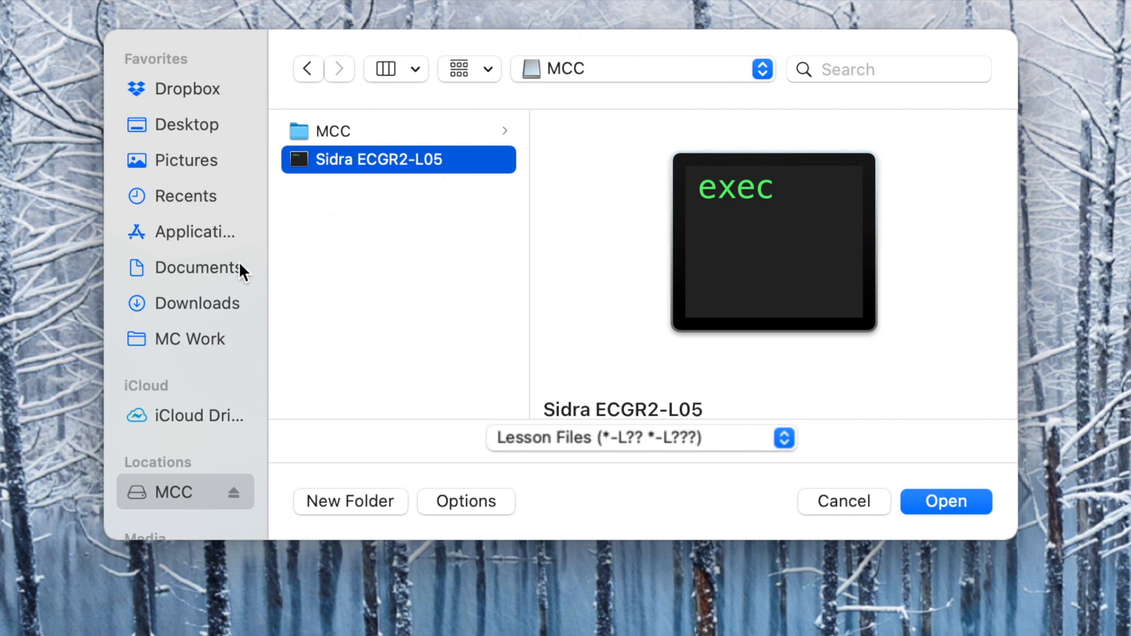
pyautogui.click(229, 304)
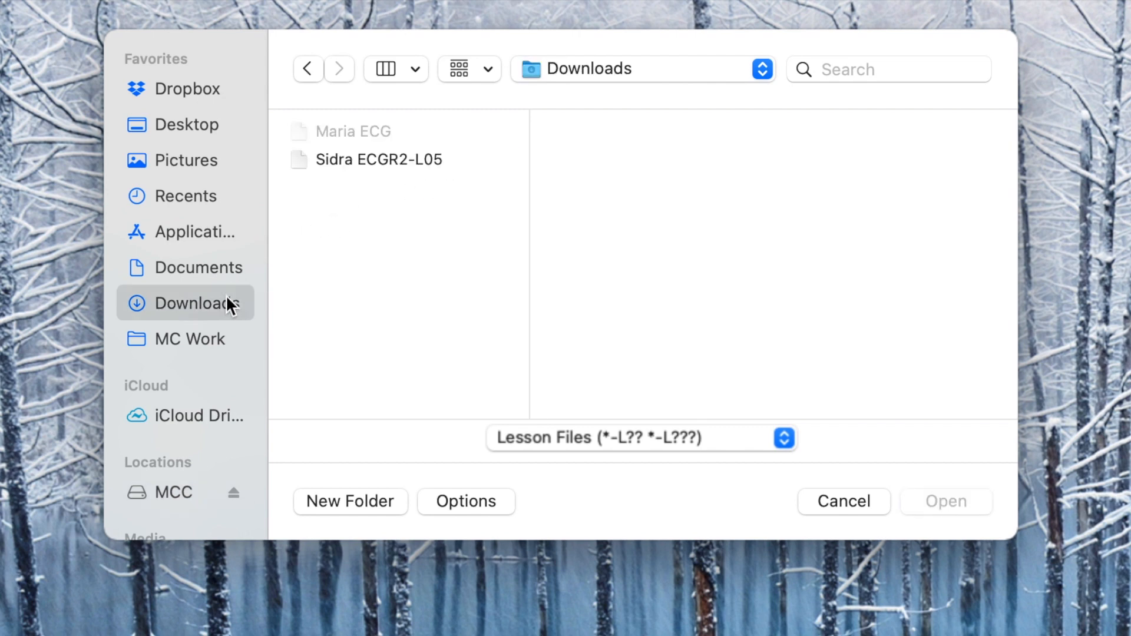
pyautogui.click(441, 163)
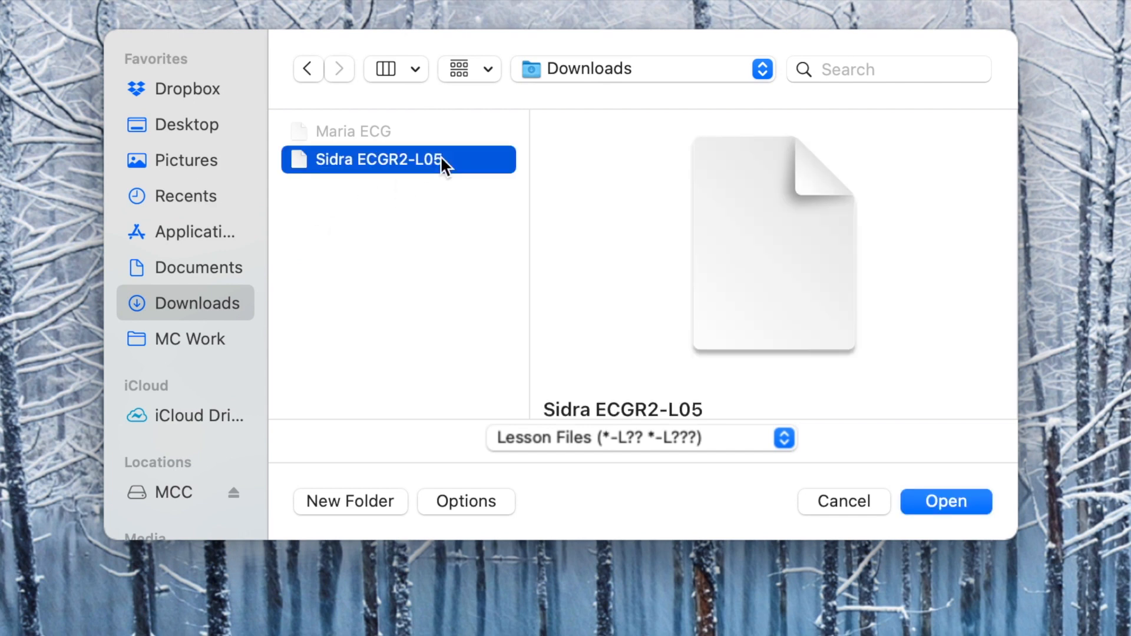
pyautogui.click(453, 126)
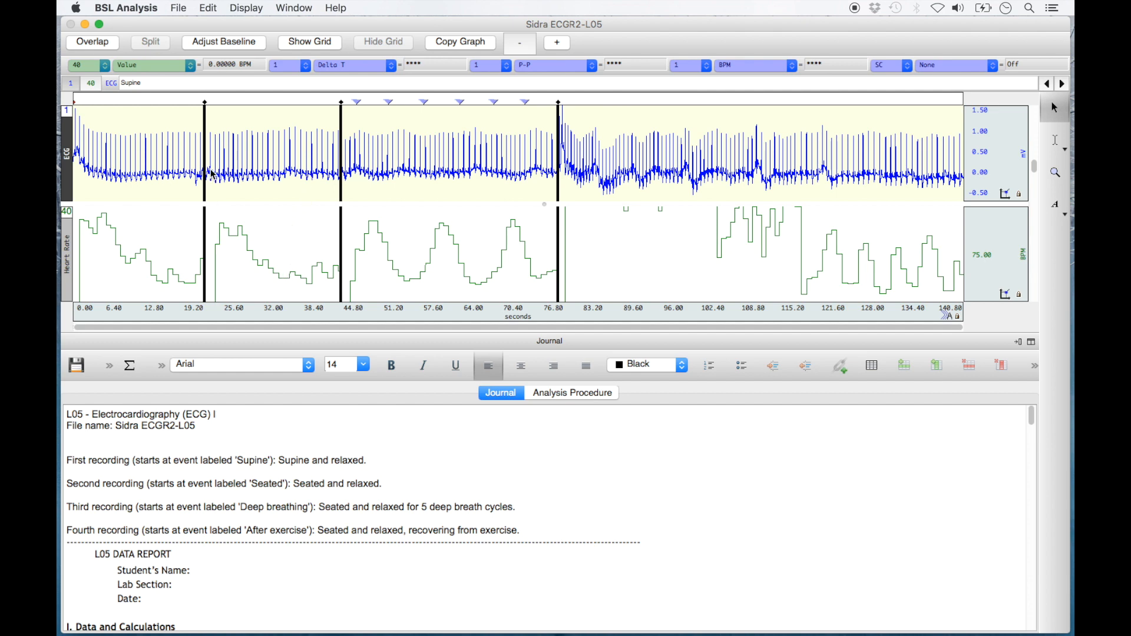
# Check the event marker labels above the ECG trace for the recording segments and the first breathing events.
pyautogui.click(206, 106)
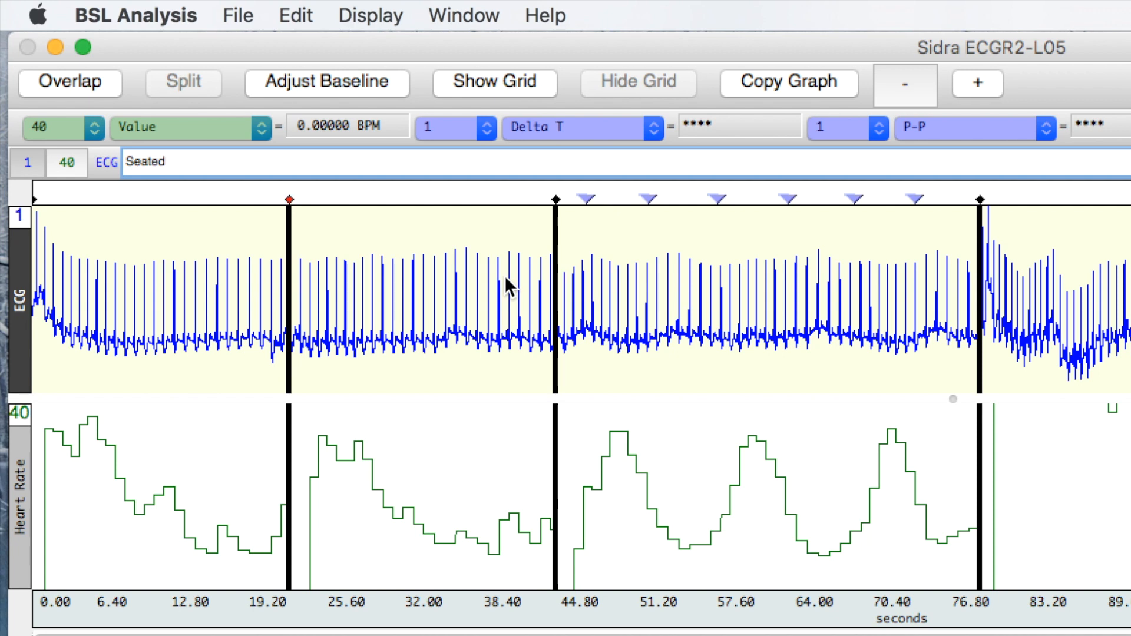
pyautogui.click(559, 204)
pyautogui.click(556, 199)
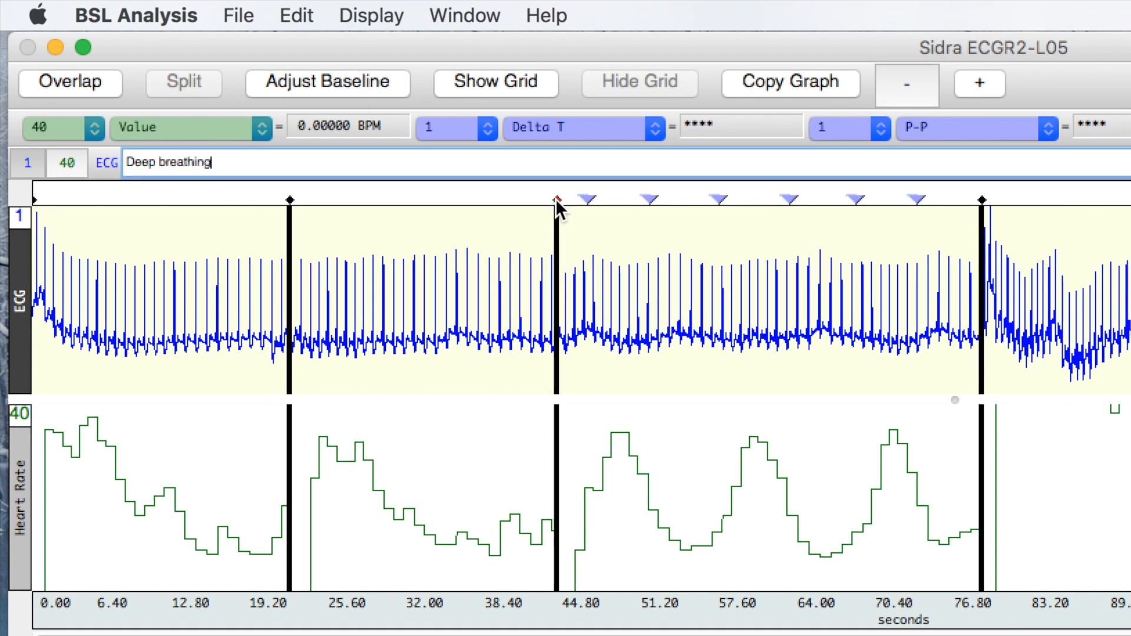
pyautogui.click(588, 199)
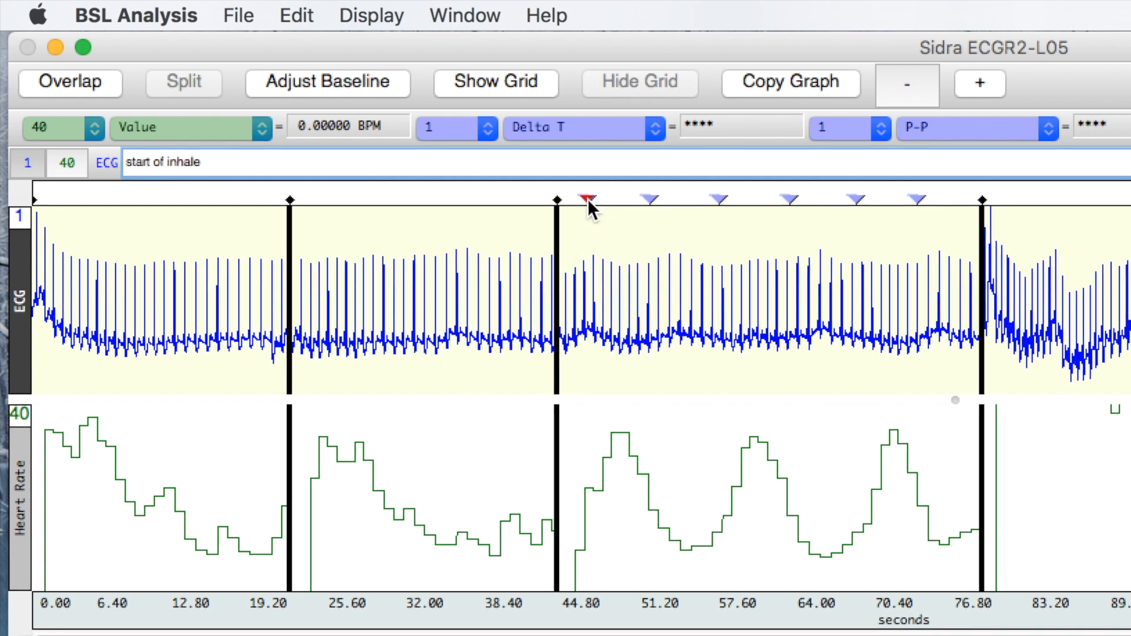
pyautogui.click(652, 199)
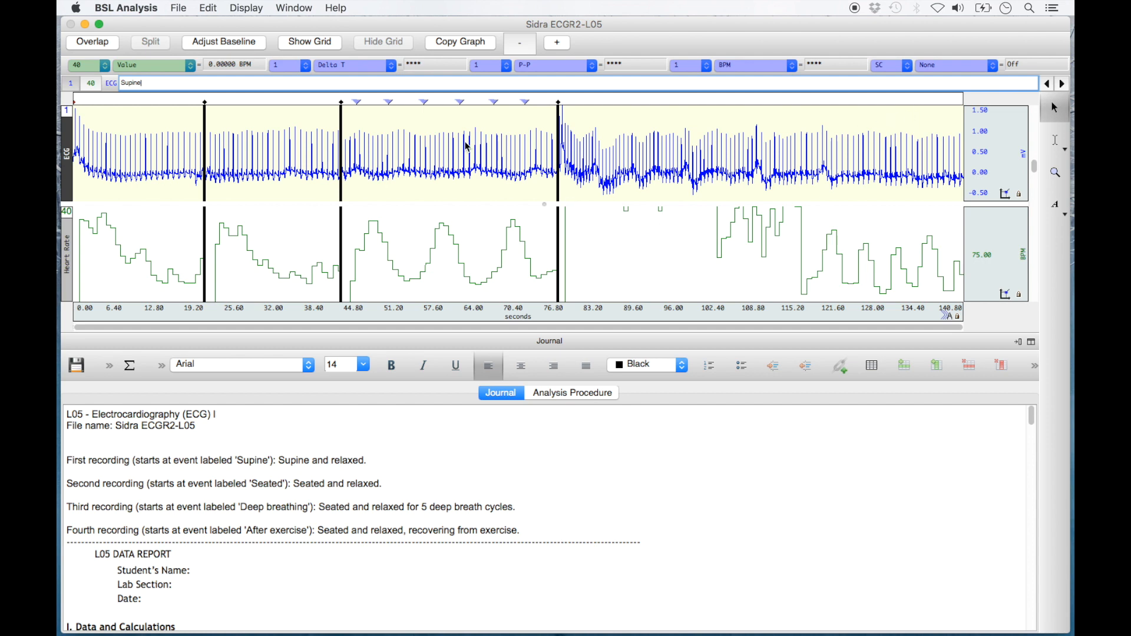
# Autoscale the waveforms of both channels and activate the Zoom tool.
pyautogui.click(248, 9)
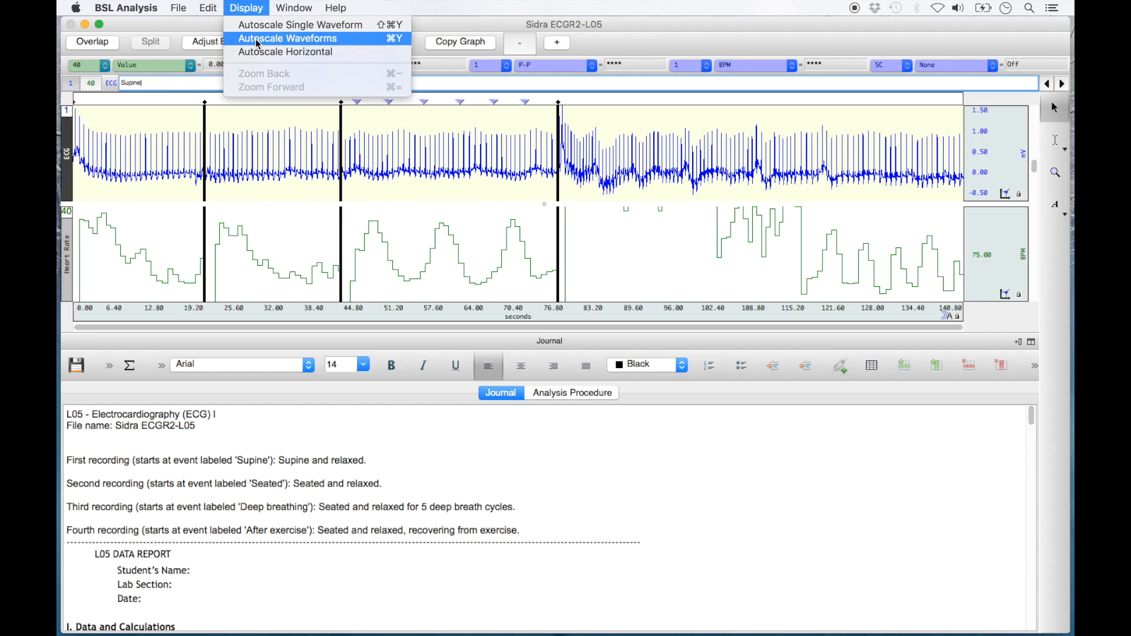
pyautogui.click(395, 82)
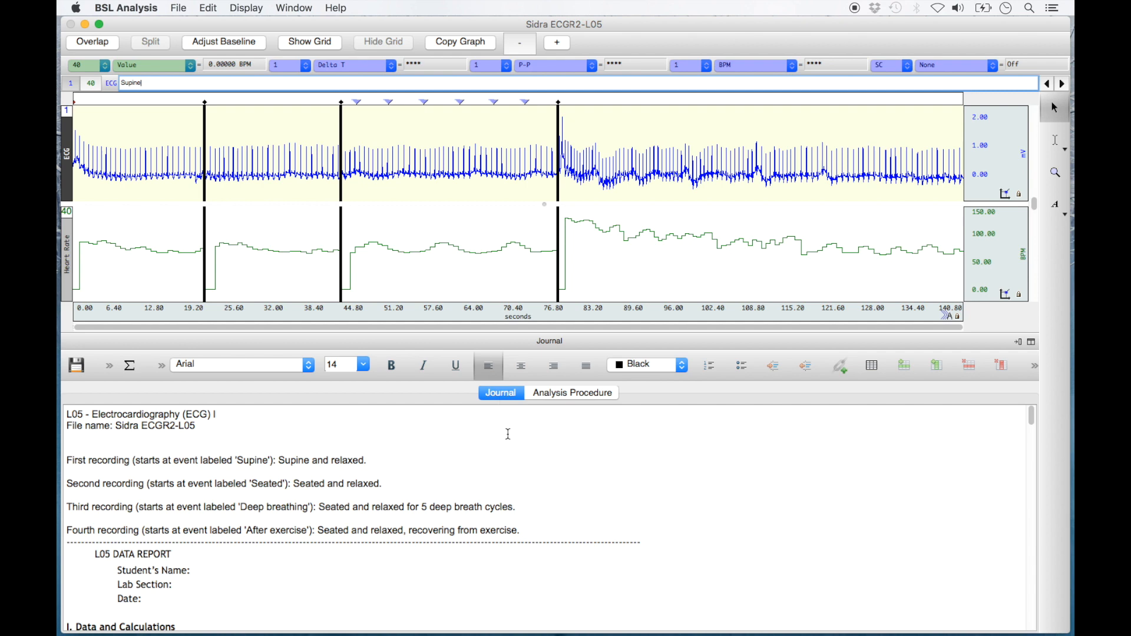
pyautogui.scroll(-5, 520, 493)
pyautogui.scroll(-7, 520, 494)
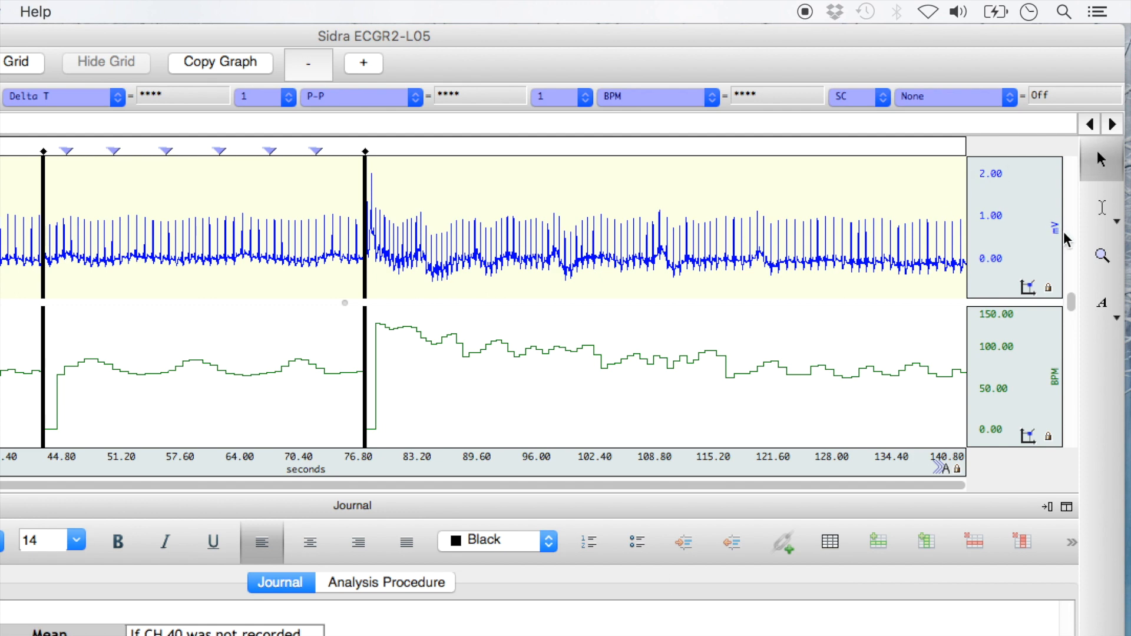
pyautogui.click(1100, 255)
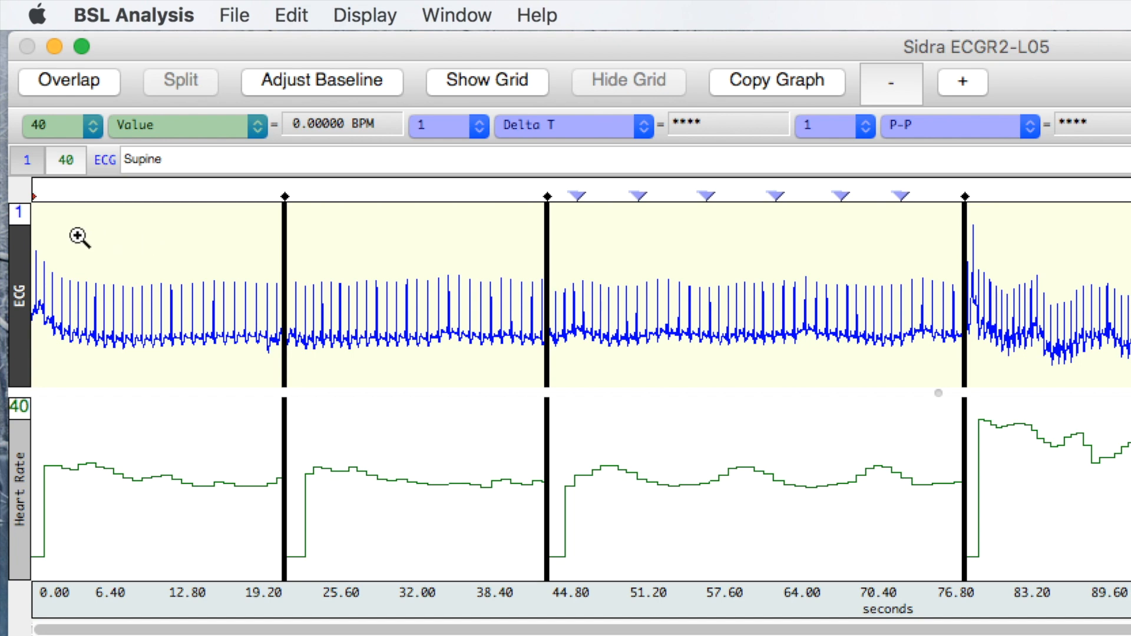
pyautogui.click(42, 215)
pyautogui.moveTo(43, 216); pyautogui.dragTo(108, 390)
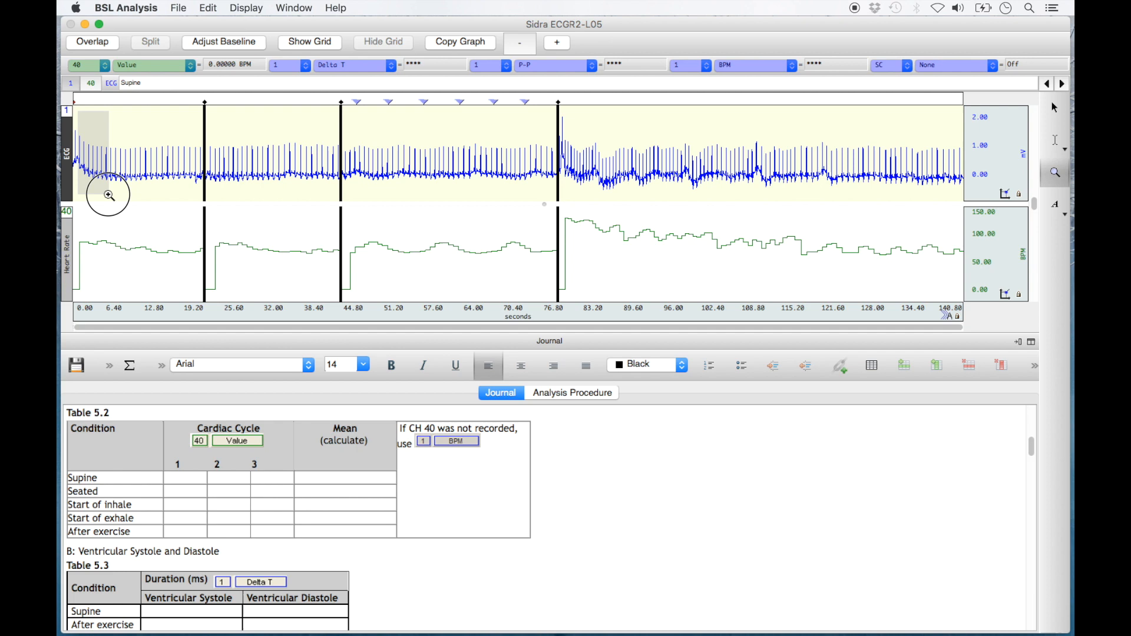
pyautogui.moveTo(109, 195); pyautogui.dragTo(109, 167)
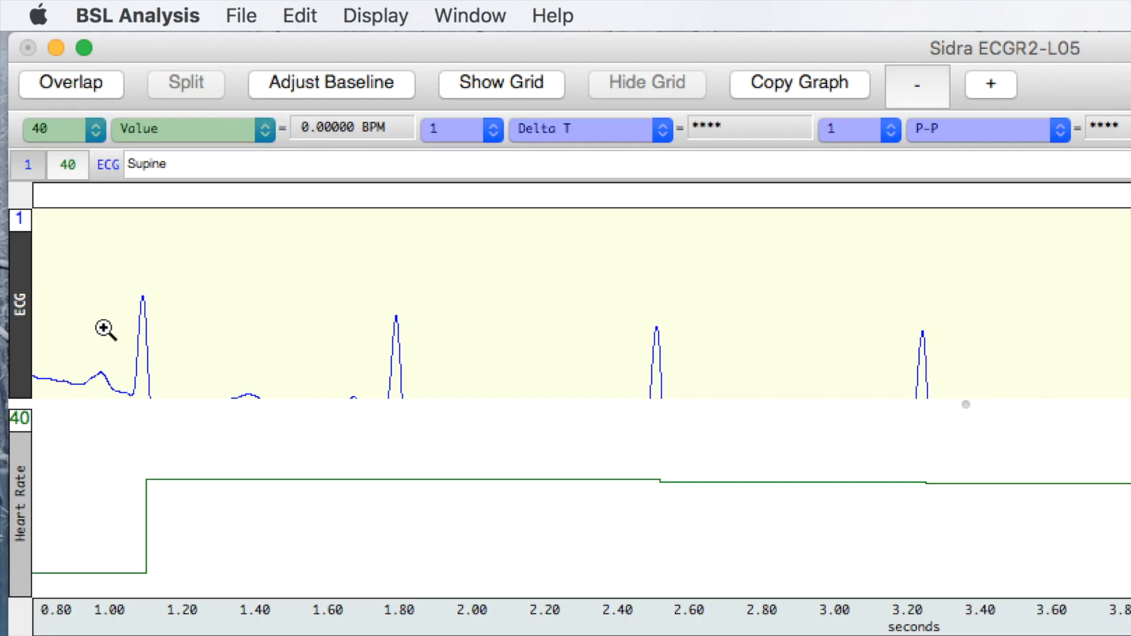
pyautogui.click(366, 15)
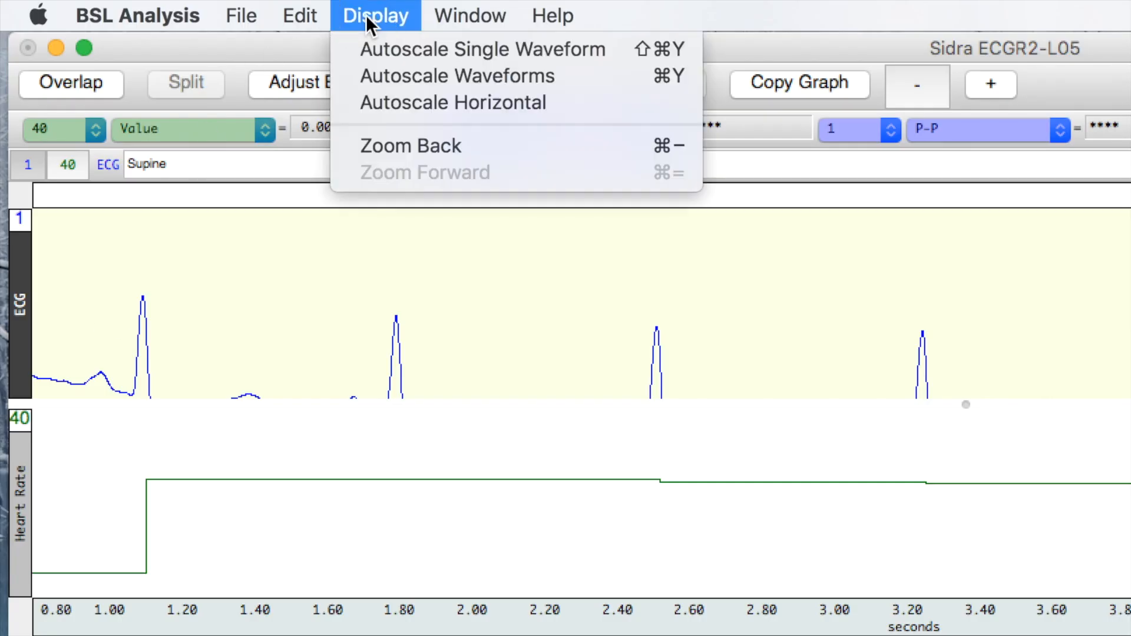
pyautogui.click(426, 148)
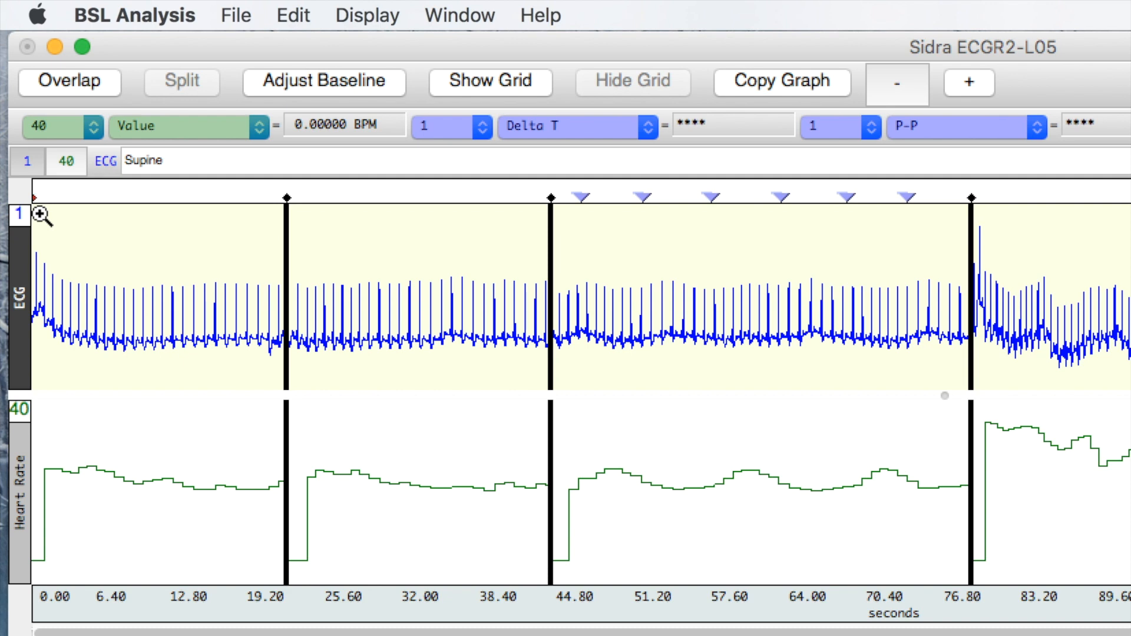
# Zoom in on the first few seconds of the Supine recording so the individual ECG beats can be distinguished.
pyautogui.click(40, 214)
pyautogui.moveTo(40, 214); pyautogui.dragTo(103, 373)
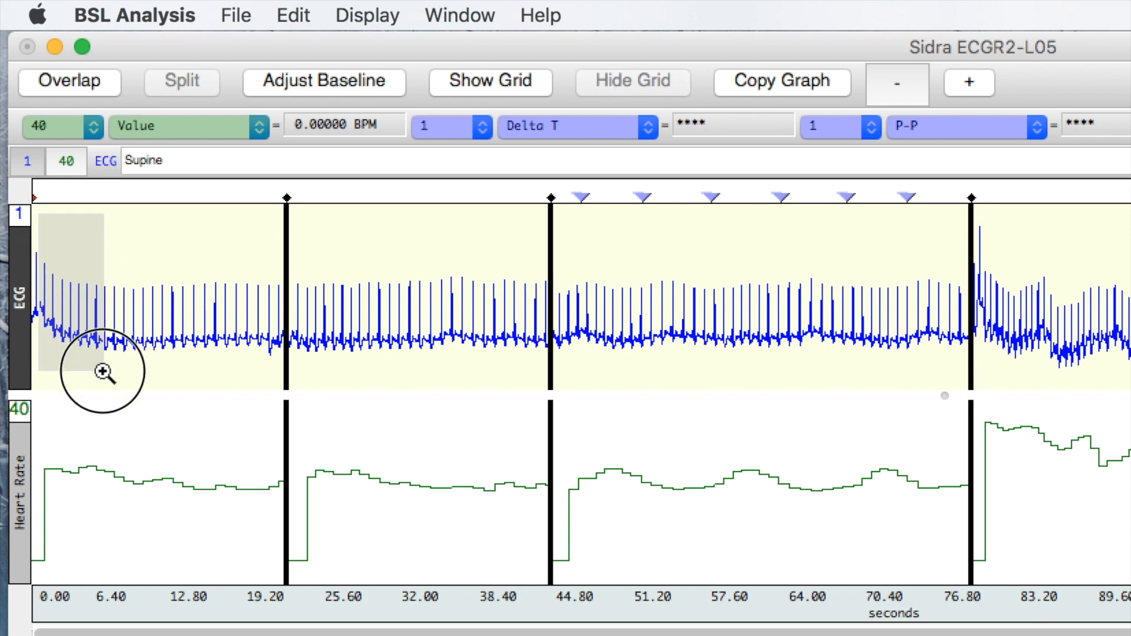
pyautogui.moveTo(103, 371); pyautogui.dragTo(107, 373)
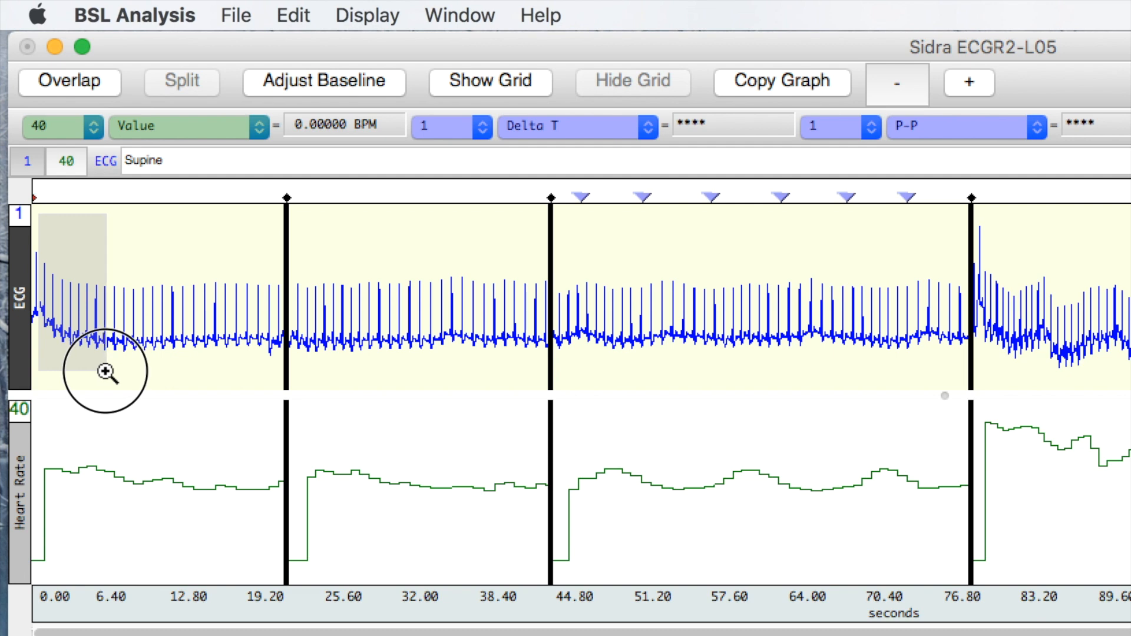
pyautogui.moveTo(106, 372); pyautogui.dragTo(106, 372)
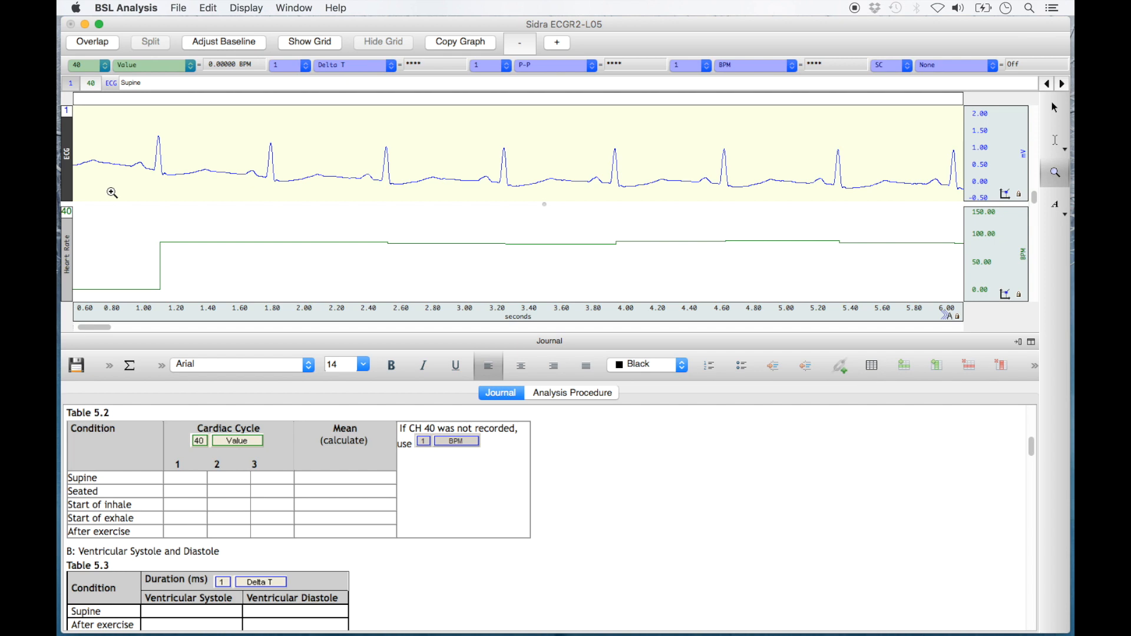
pyautogui.hscroll(-3, 112, 192)
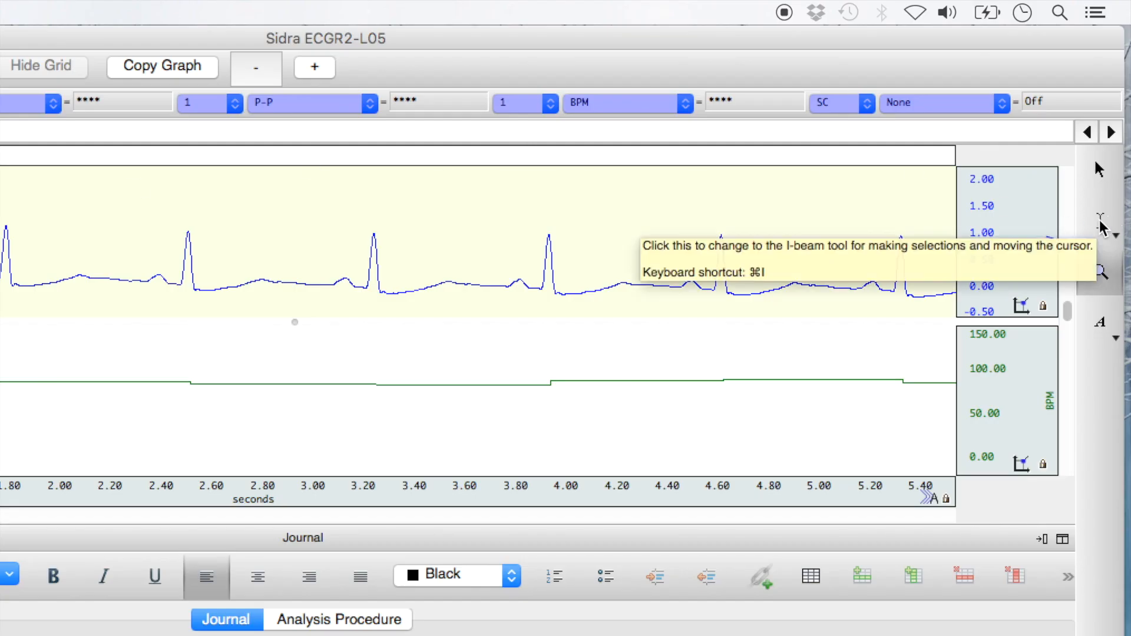
# Select one Supine cardiac cycle with the I-beam tool, from the R peak at about 1.8 s to the next at about 2.5 s.
pyautogui.click(1098, 224)
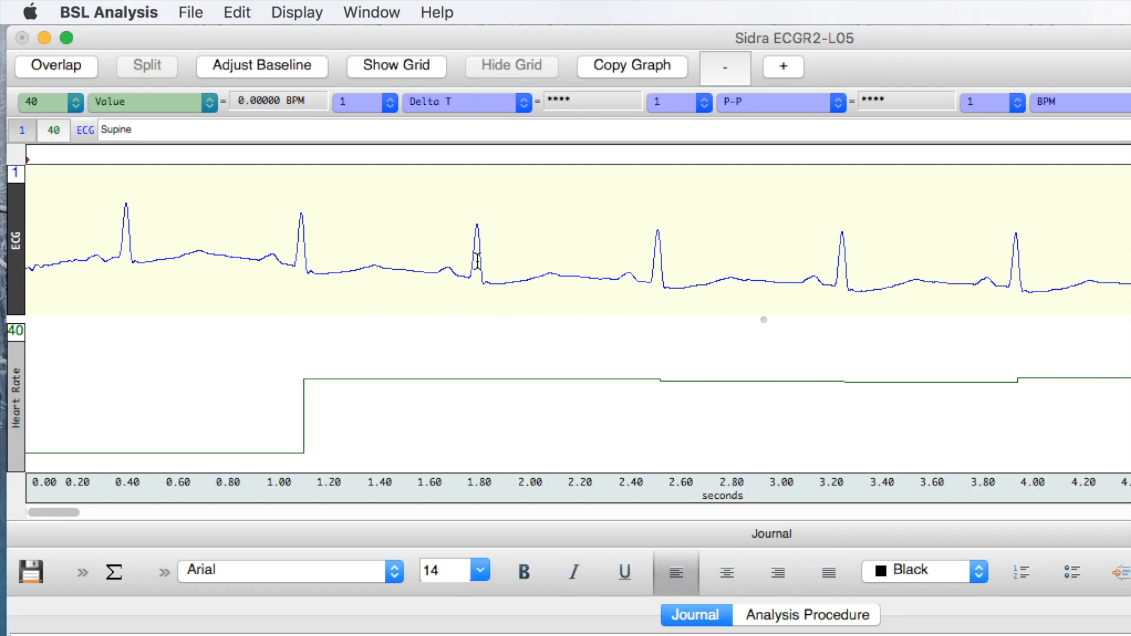
pyautogui.click(361, 167)
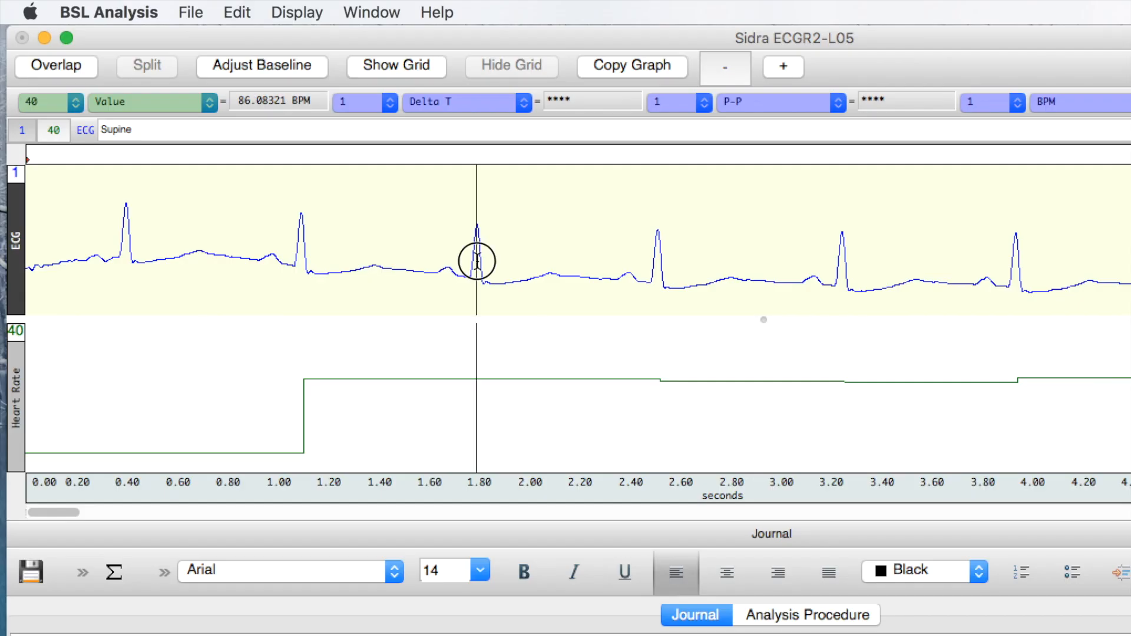
pyautogui.moveTo(480, 260); pyautogui.dragTo(659, 265)
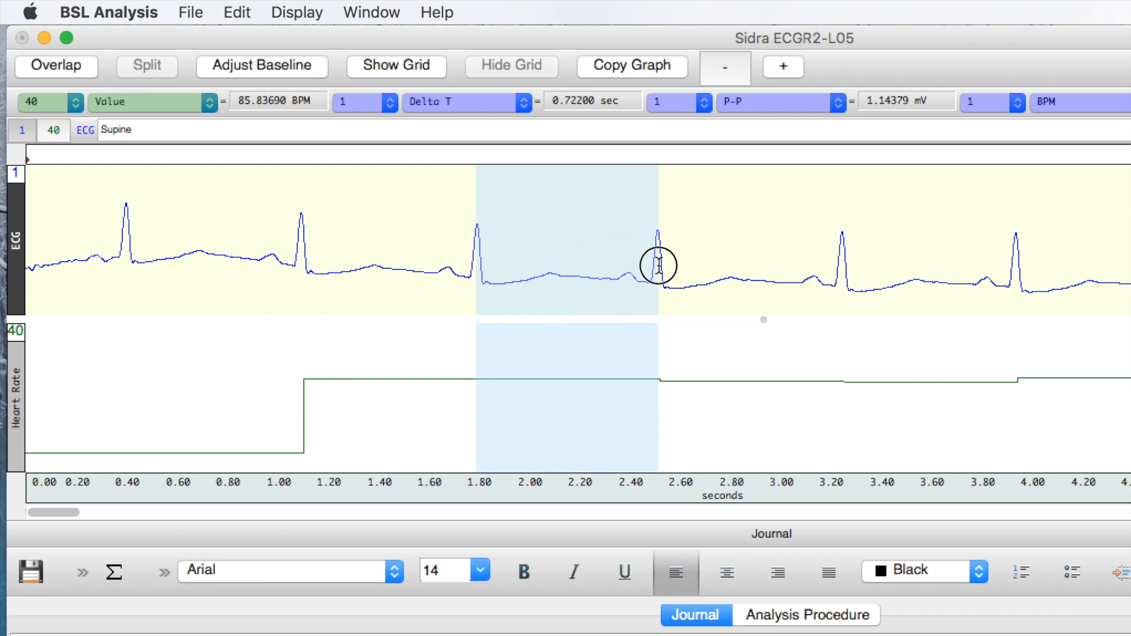
pyautogui.moveTo(658, 265); pyautogui.dragTo(658, 265)
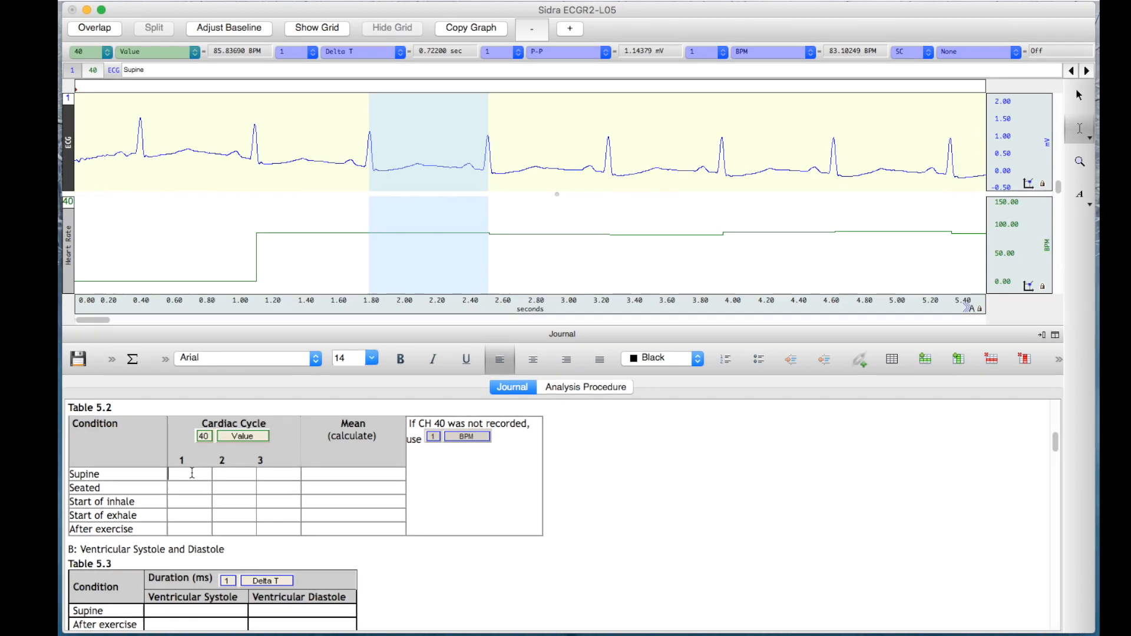
# Insert the CH40 Value measurement into the Supine row of Table 5.2 under cardiac cycle 1.
pyautogui.rightClick(192, 473)
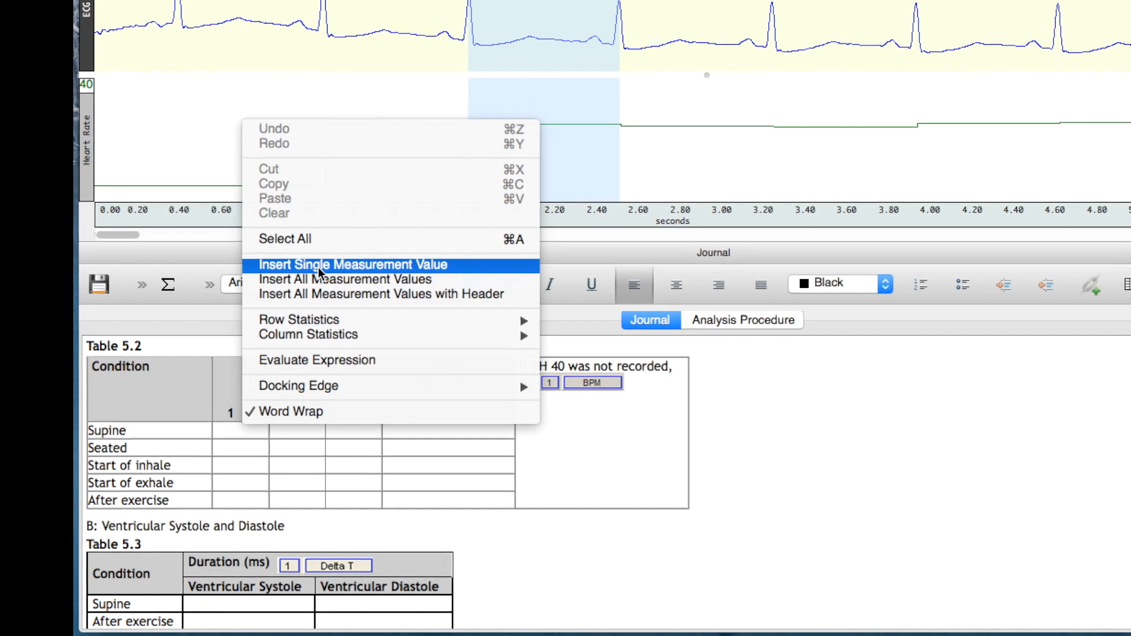
pyautogui.click(318, 266)
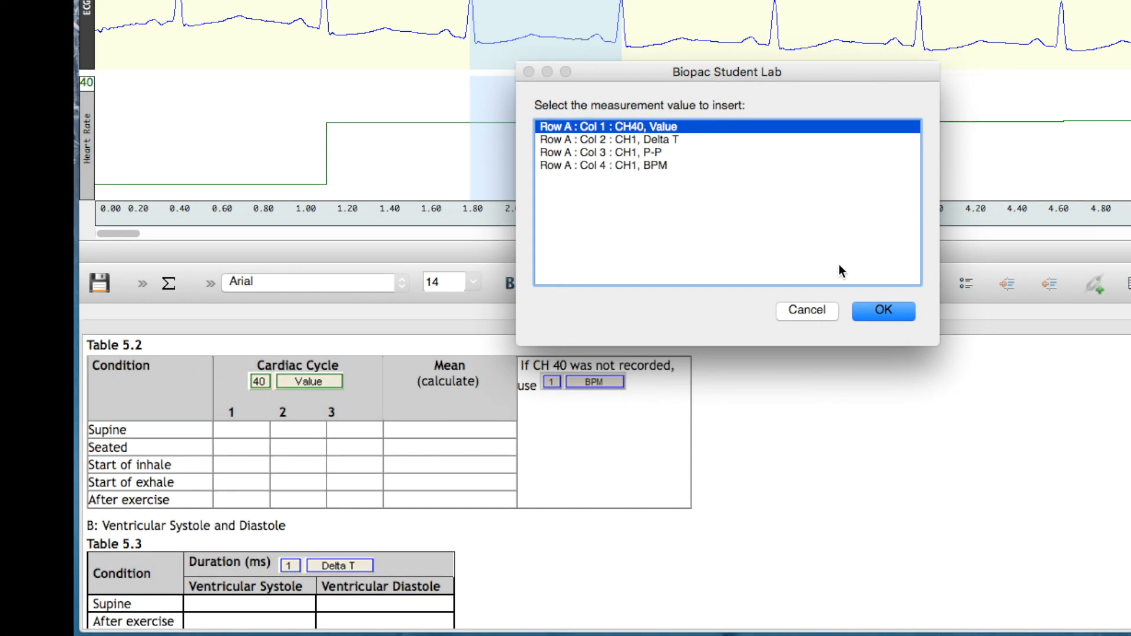
pyautogui.click(877, 312)
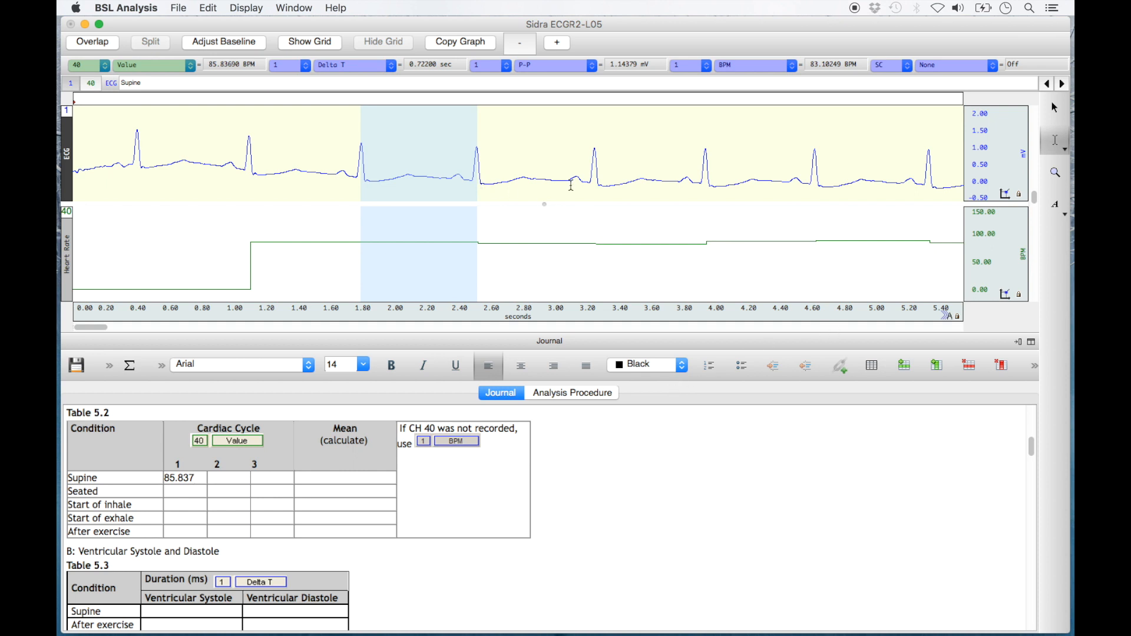
# Select a second Supine cardiac cycle from the R peak at about 16.05 s to the next at about 16.95 s.
pyautogui.hscroll(10, 571, 184)
pyautogui.hscroll(10, 570, 184)
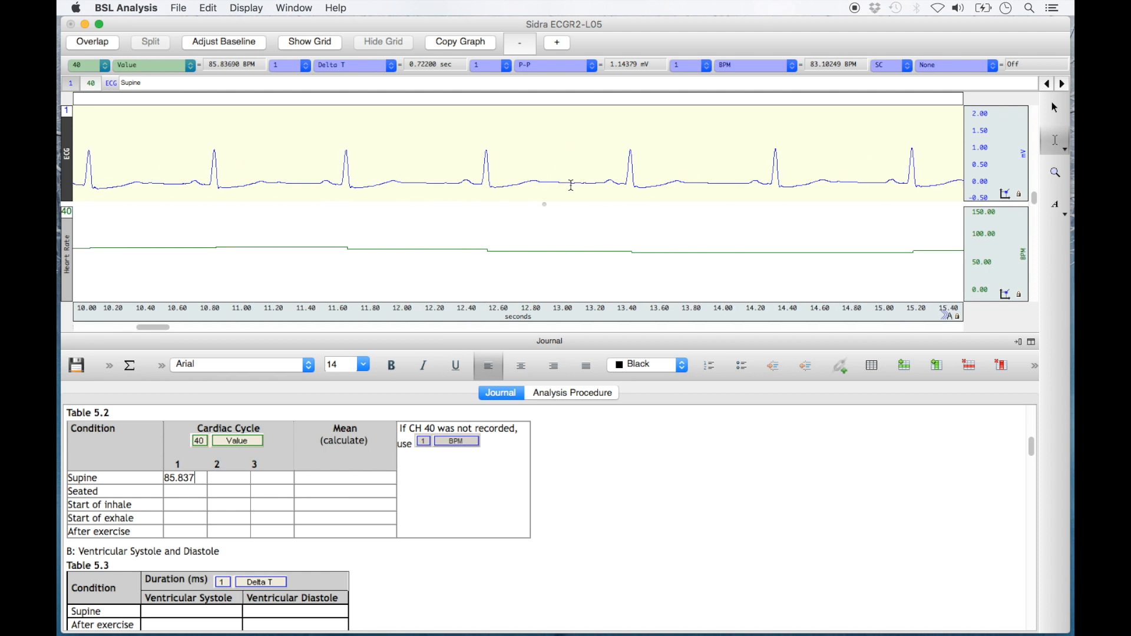
pyautogui.click(399, 179)
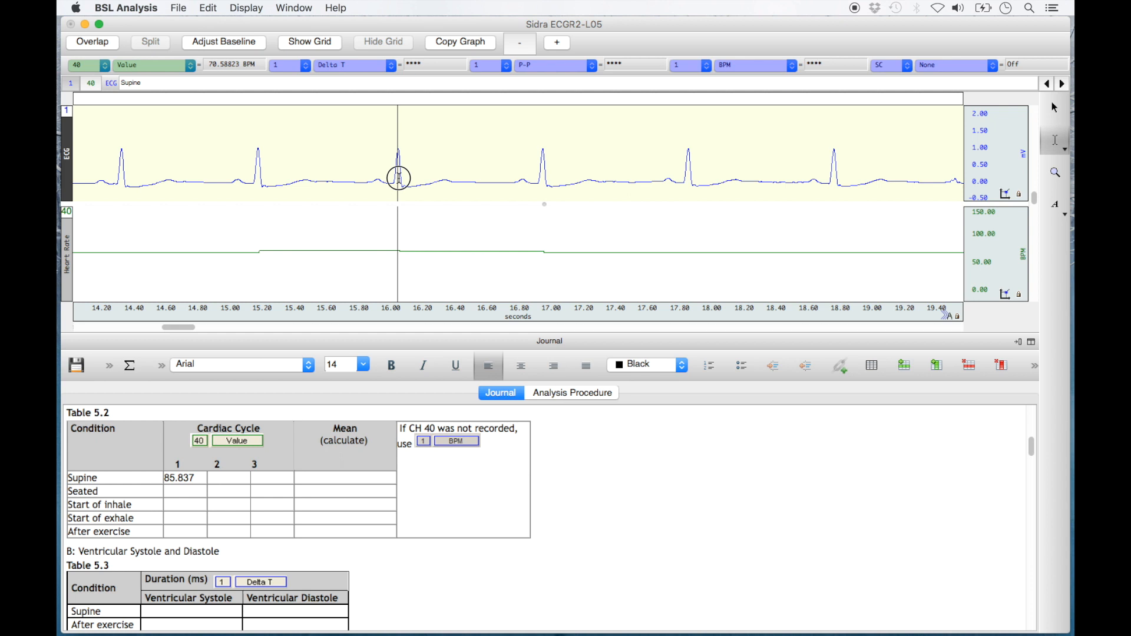
pyautogui.moveTo(399, 178); pyautogui.dragTo(544, 187)
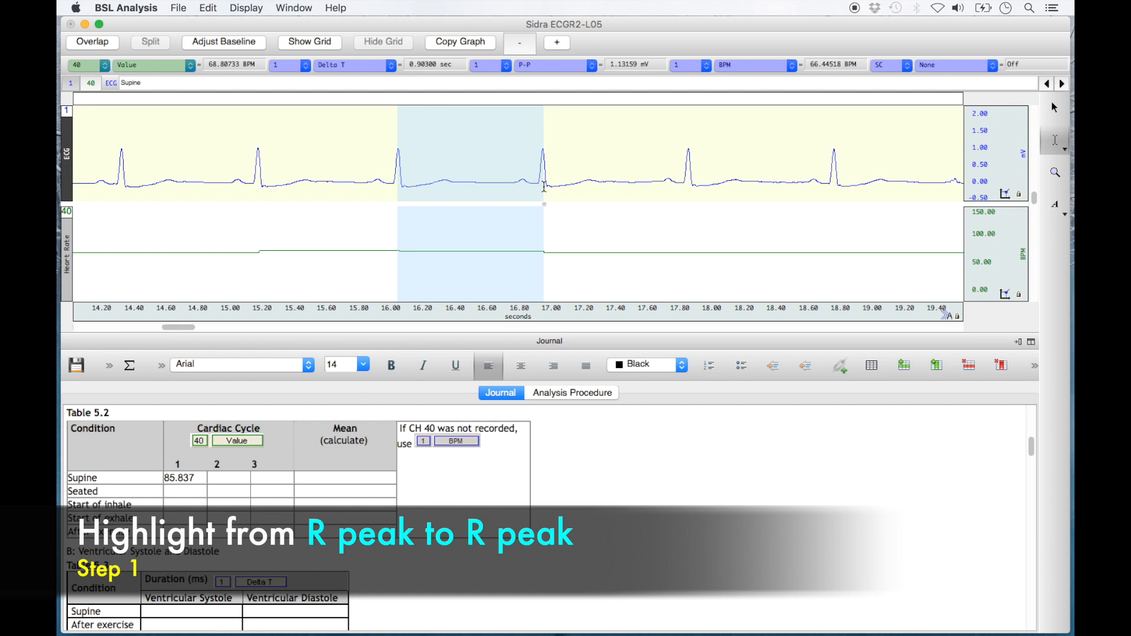
# Insert the CH40 Value measurement into the Supine row of Table 5.2 under cardiac cycle 2.
pyautogui.click(224, 477)
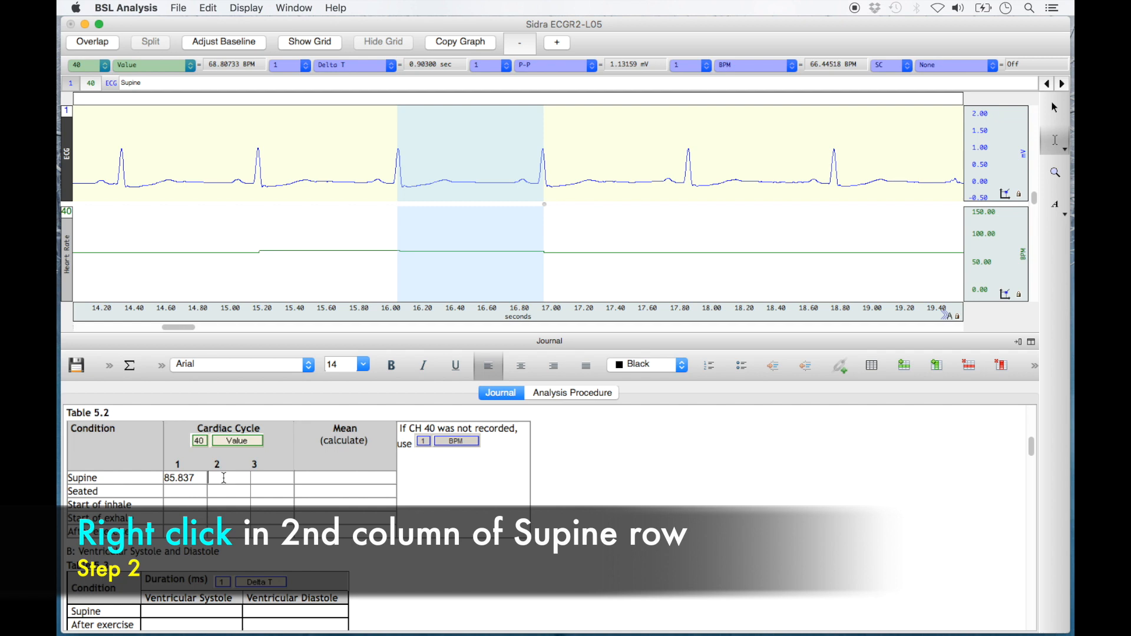
pyautogui.rightClick(223, 477)
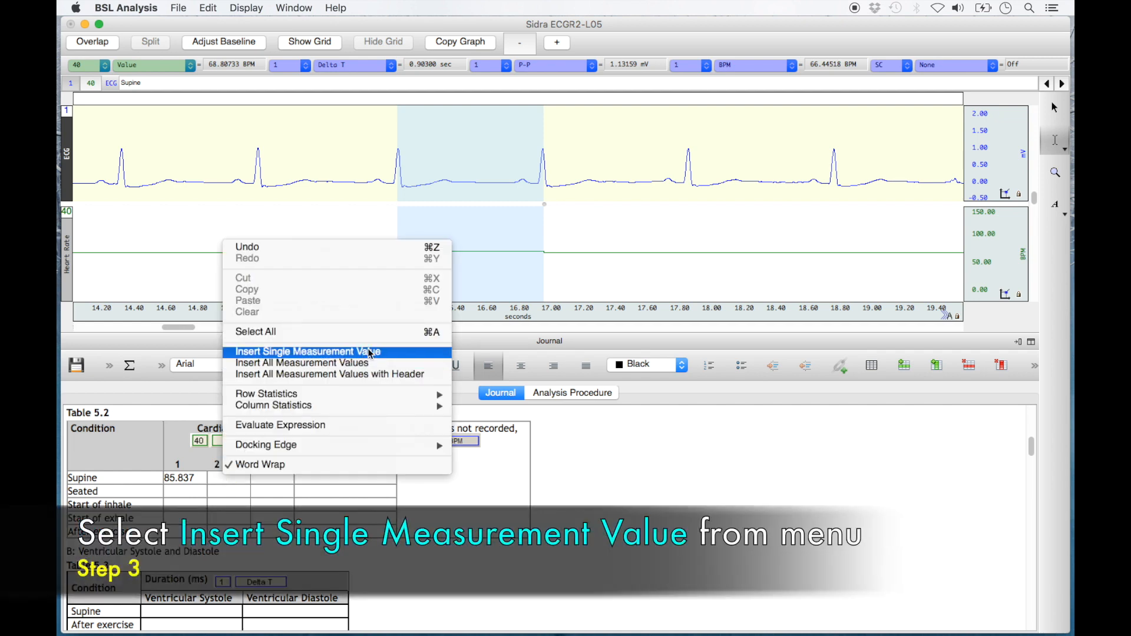
pyautogui.click(362, 353)
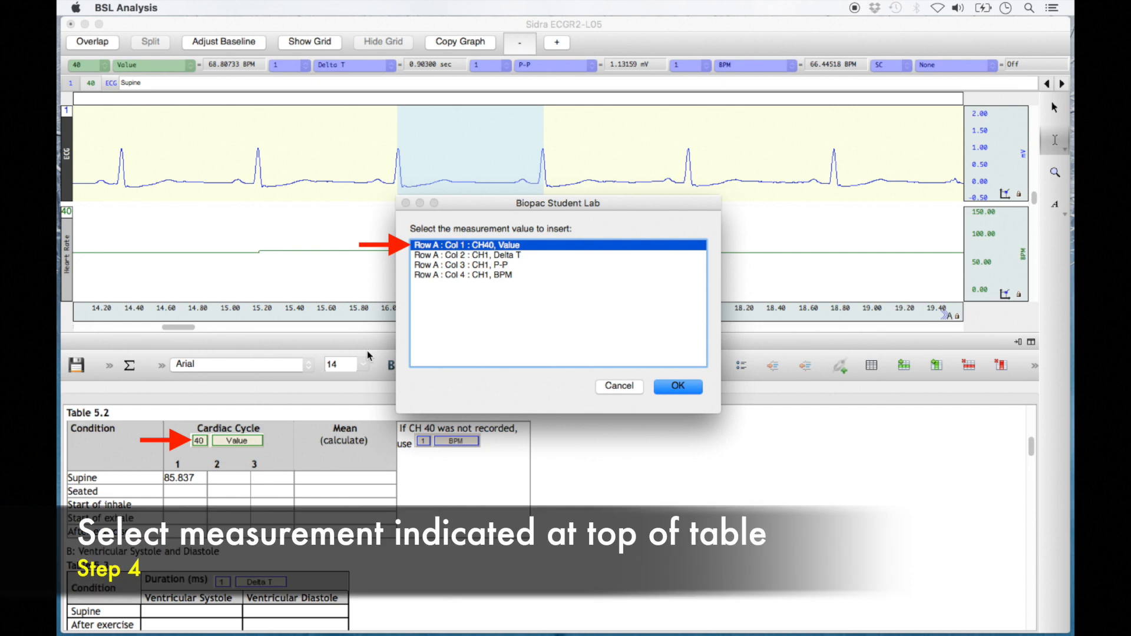
pyautogui.click(678, 381)
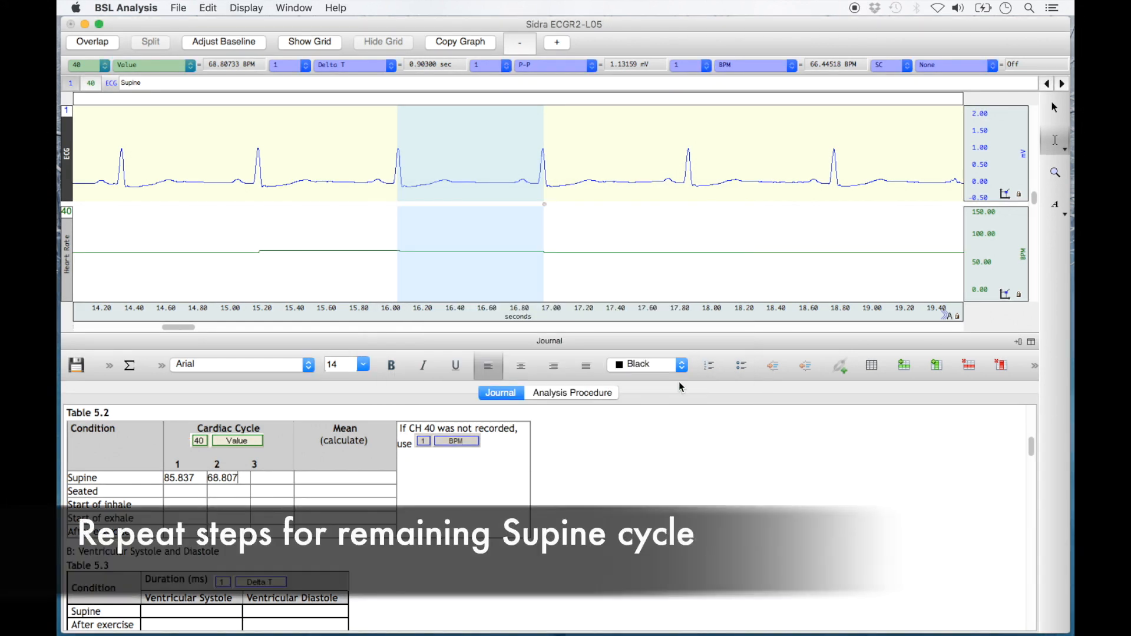
# Select the Supine R-to-R cycle from about 17.85 s to 18.75 s and insert its CH40 Value under cardiac cycle 3.
pyautogui.moveTo(688, 182); pyautogui.dragTo(834, 194)
pyautogui.rightClick(264, 477)
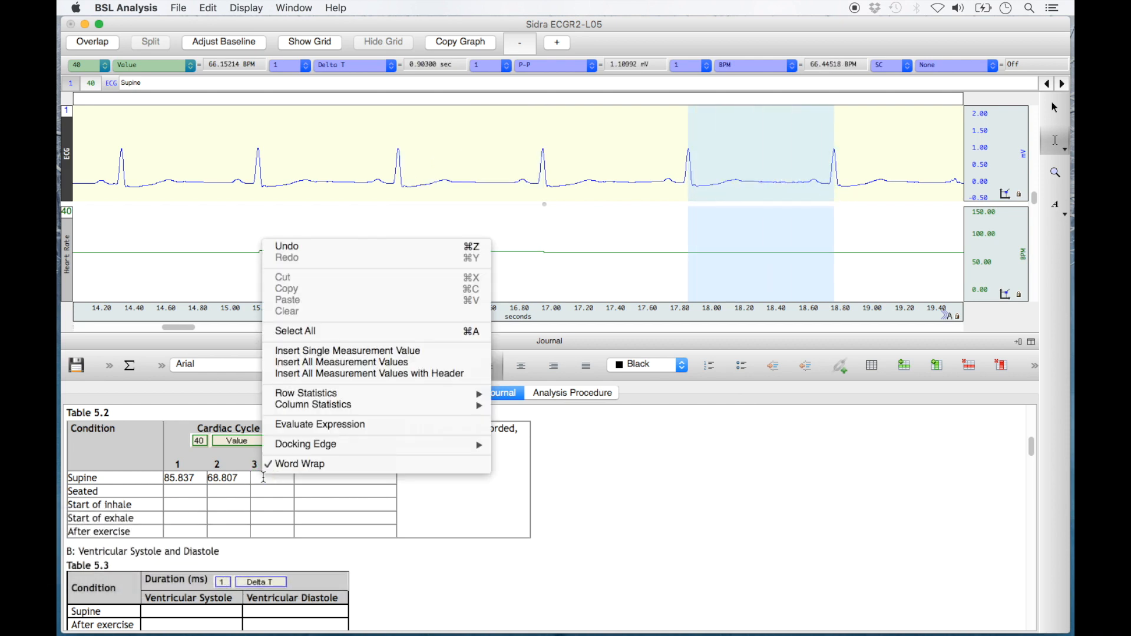
pyautogui.click(412, 350)
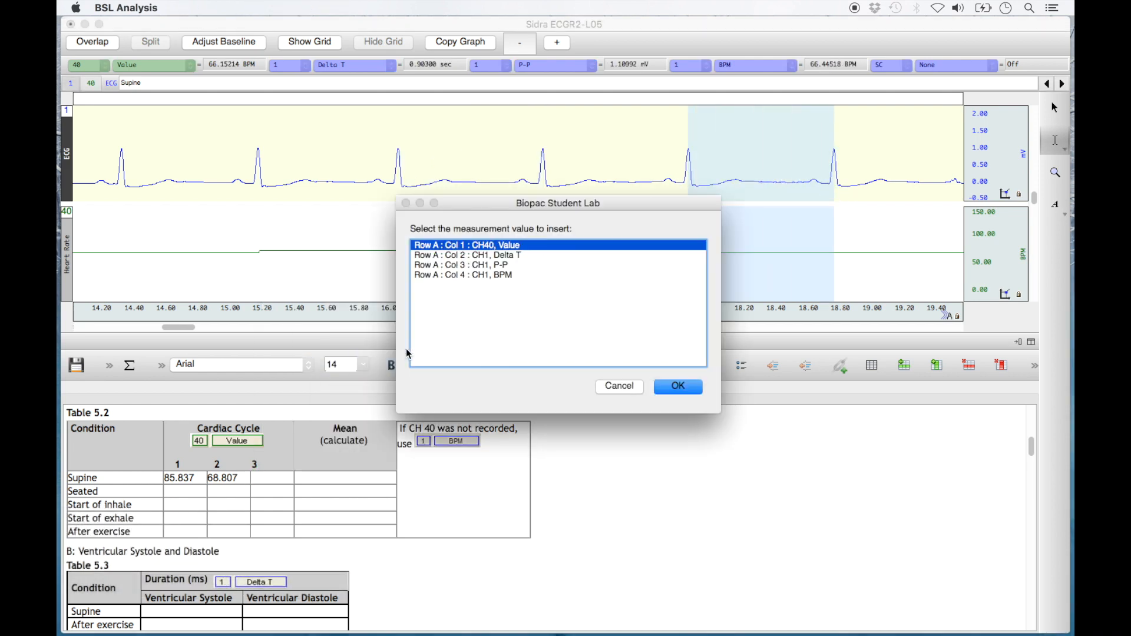
pyautogui.click(696, 389)
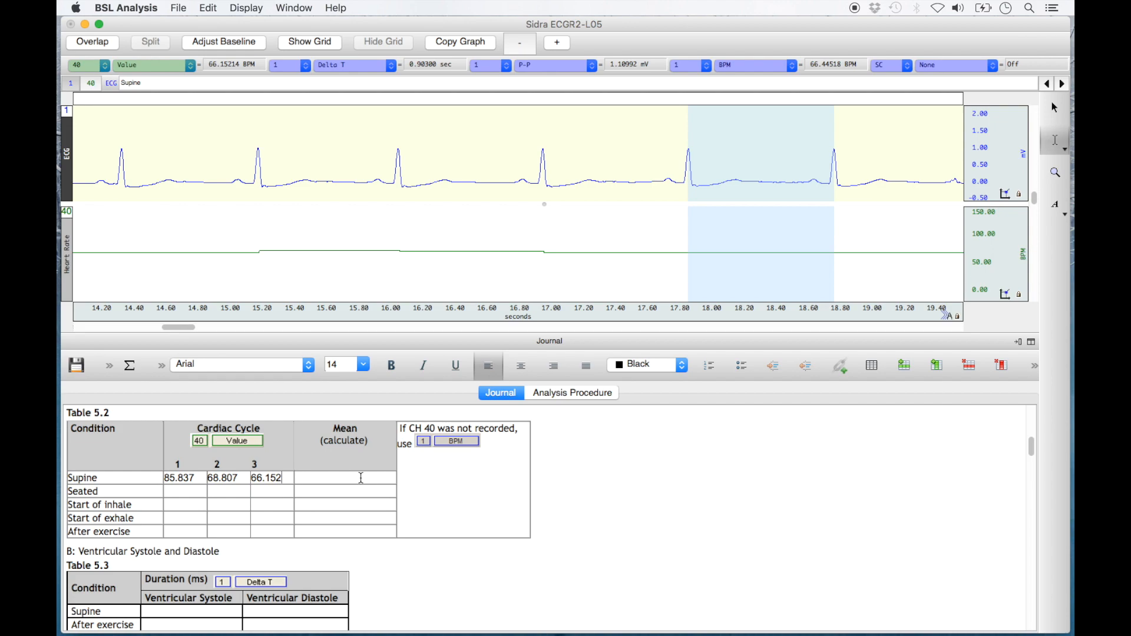
# Calculate the Supine mean in the Mean column of Table 5.2 using the row statistics.
pyautogui.rightClick(361, 477)
pyautogui.moveTo(435, 392)
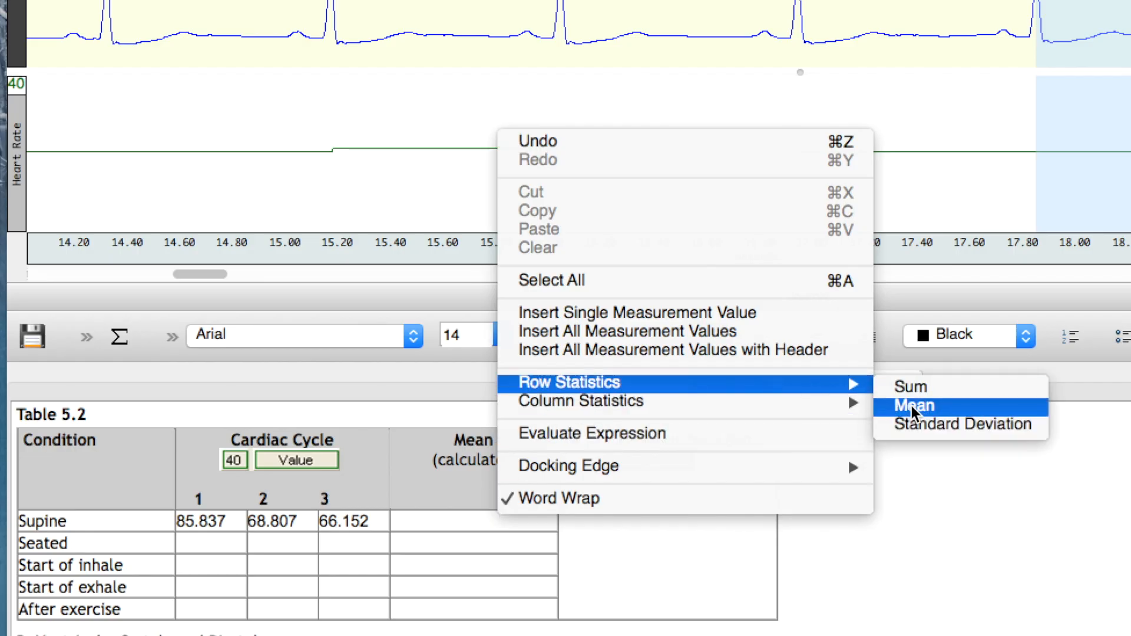
pyautogui.moveTo(851, 404)
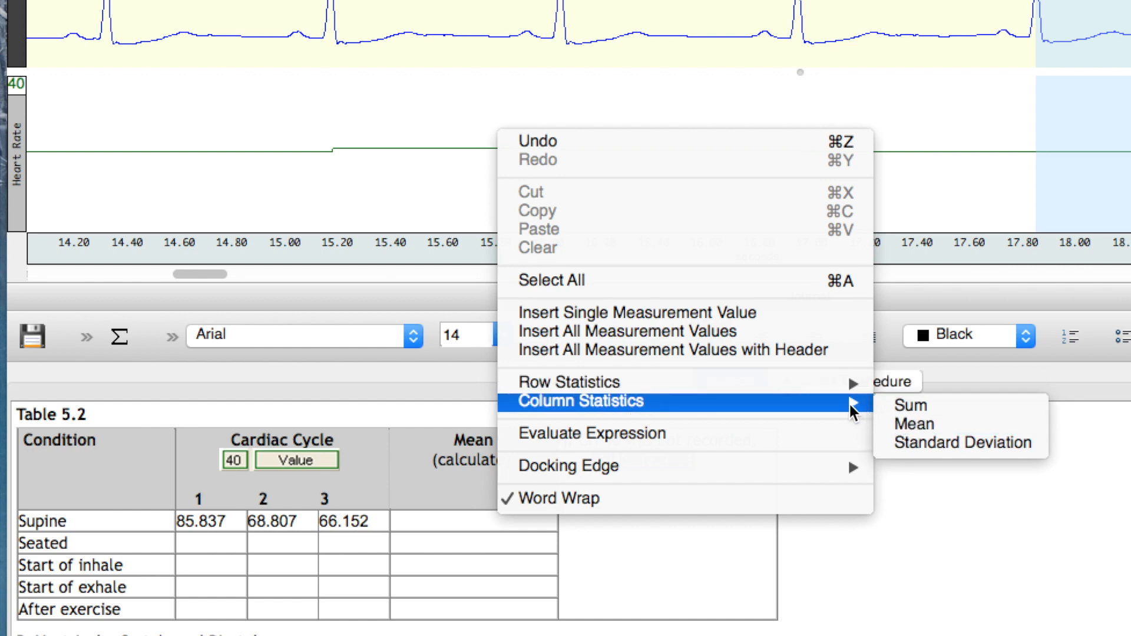
pyautogui.moveTo(873, 382)
pyautogui.click(934, 407)
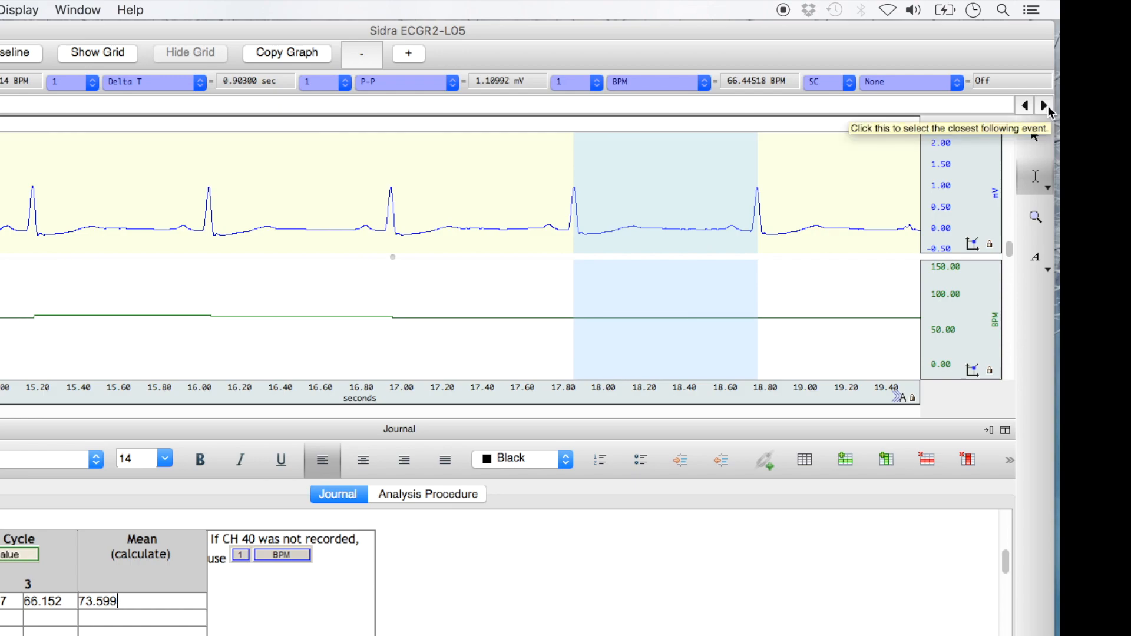
# Go to the Seated event marker, bring the Seated beats into view and autoscale the waveforms.
pyautogui.click(1044, 104)
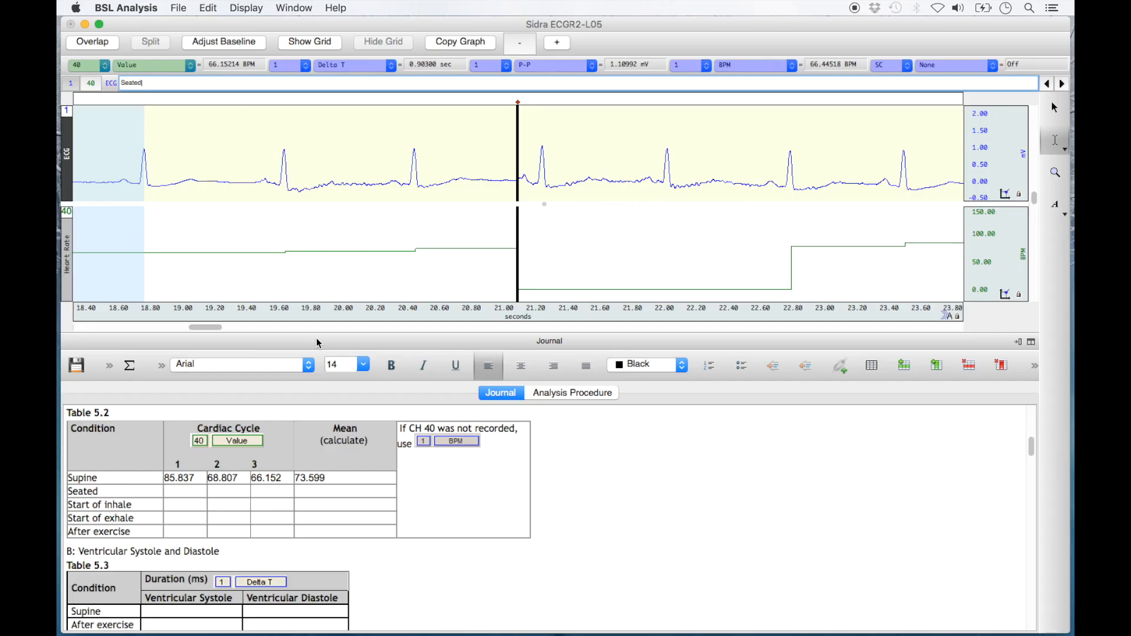
pyautogui.moveTo(208, 328); pyautogui.dragTo(228, 330)
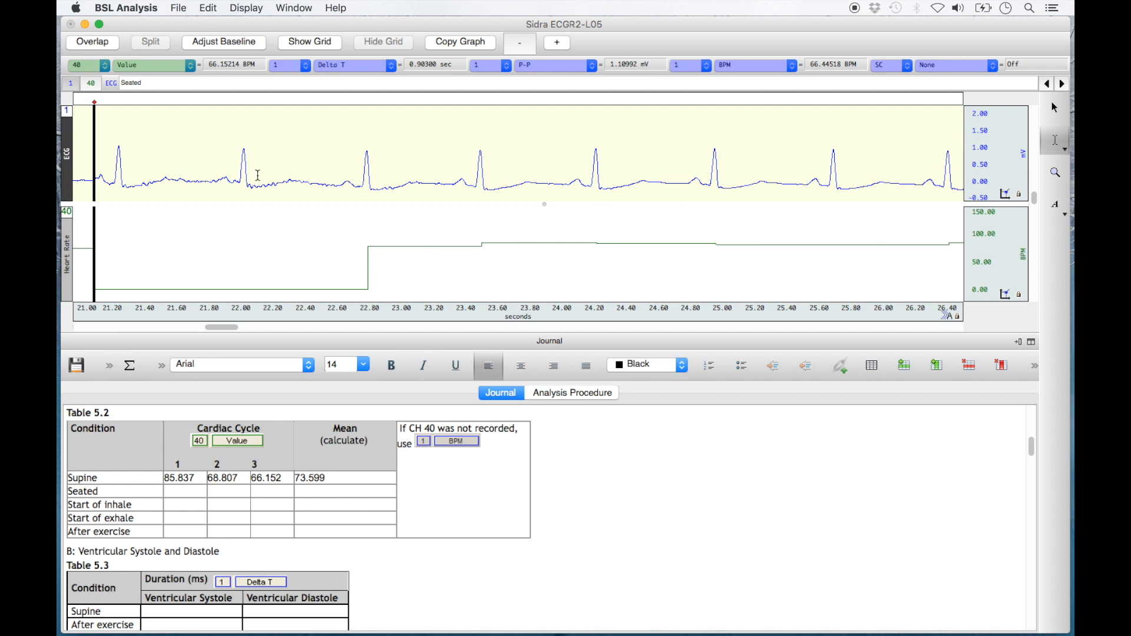
pyautogui.click(246, 8)
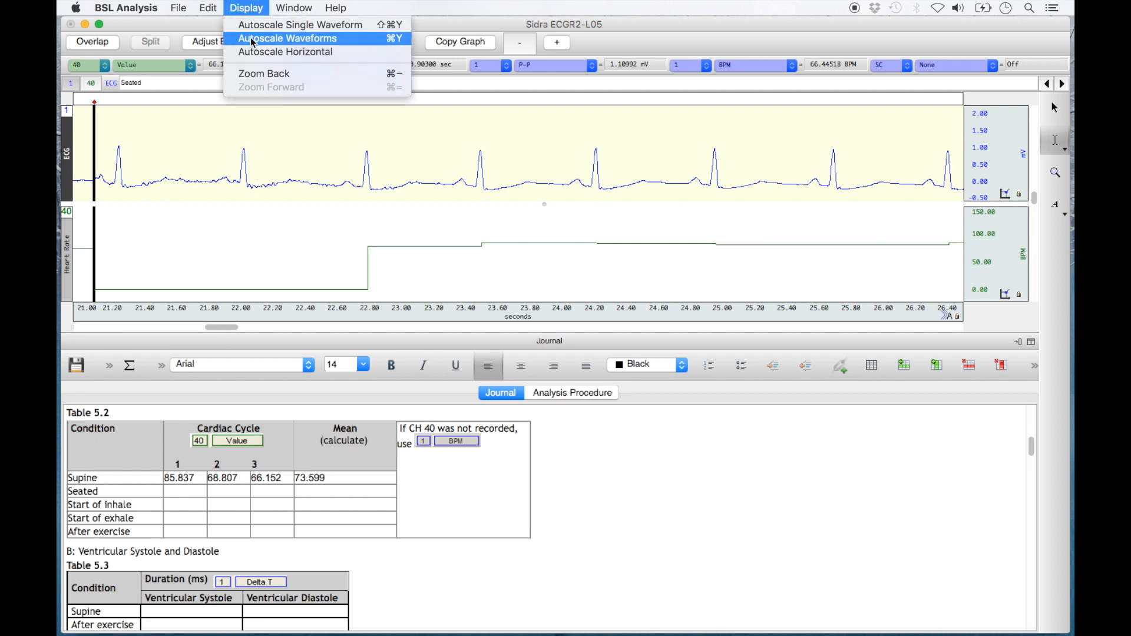
pyautogui.click(253, 42)
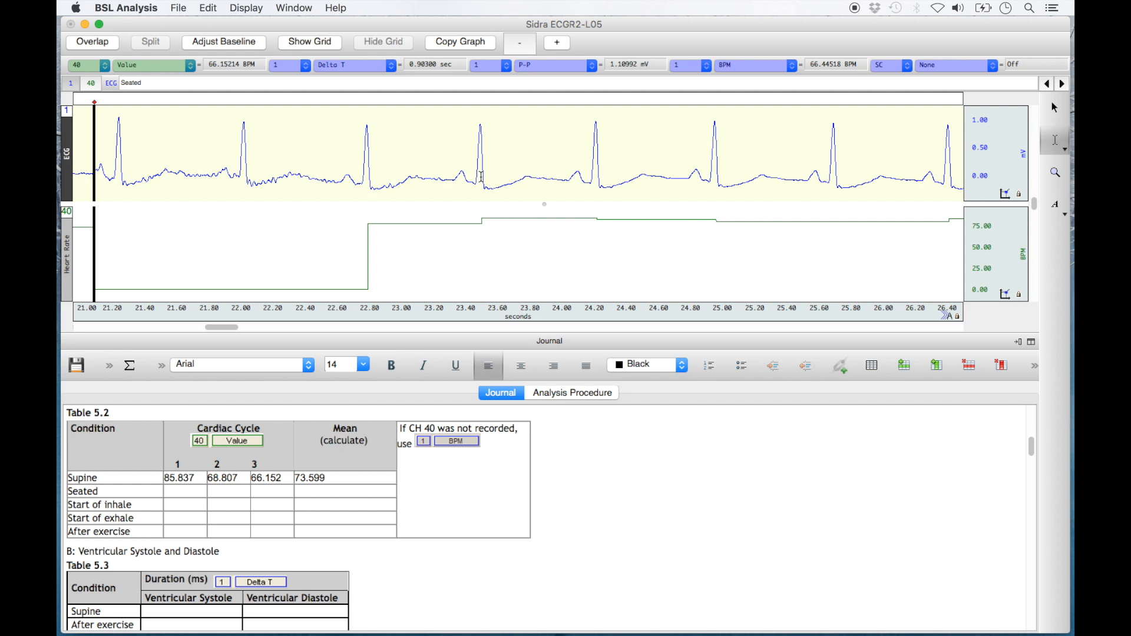
# Select the Seated R-to-R cycle from about 23.5 s to 24.2 s and insert its CH40 Value under cardiac cycle 1.
pyautogui.moveTo(482, 176); pyautogui.dragTo(596, 180)
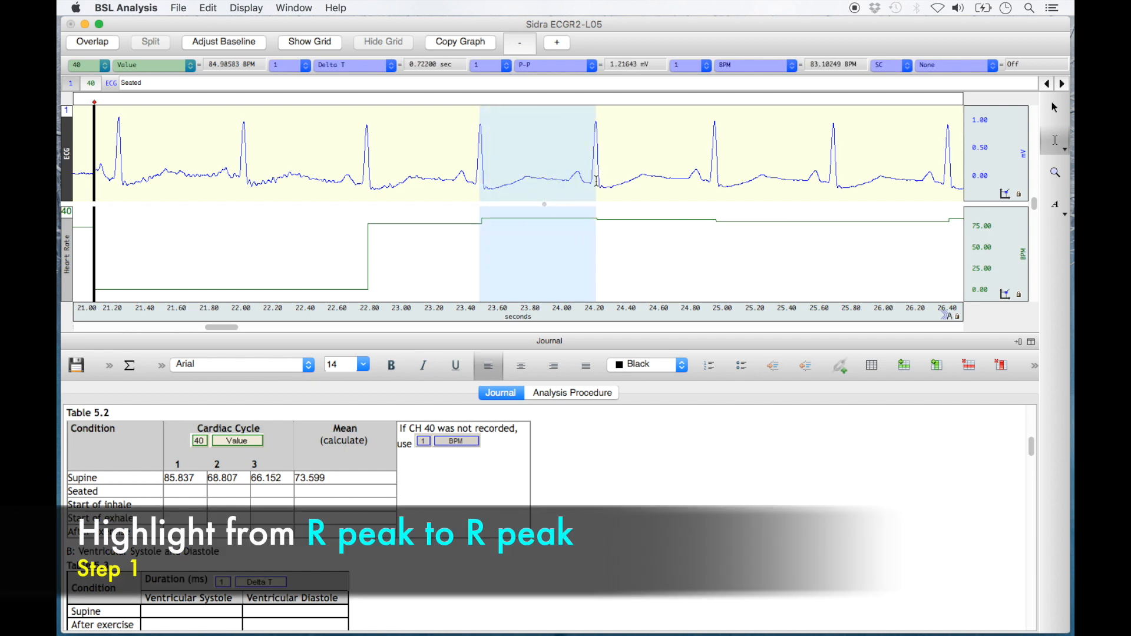
pyautogui.click(189, 491)
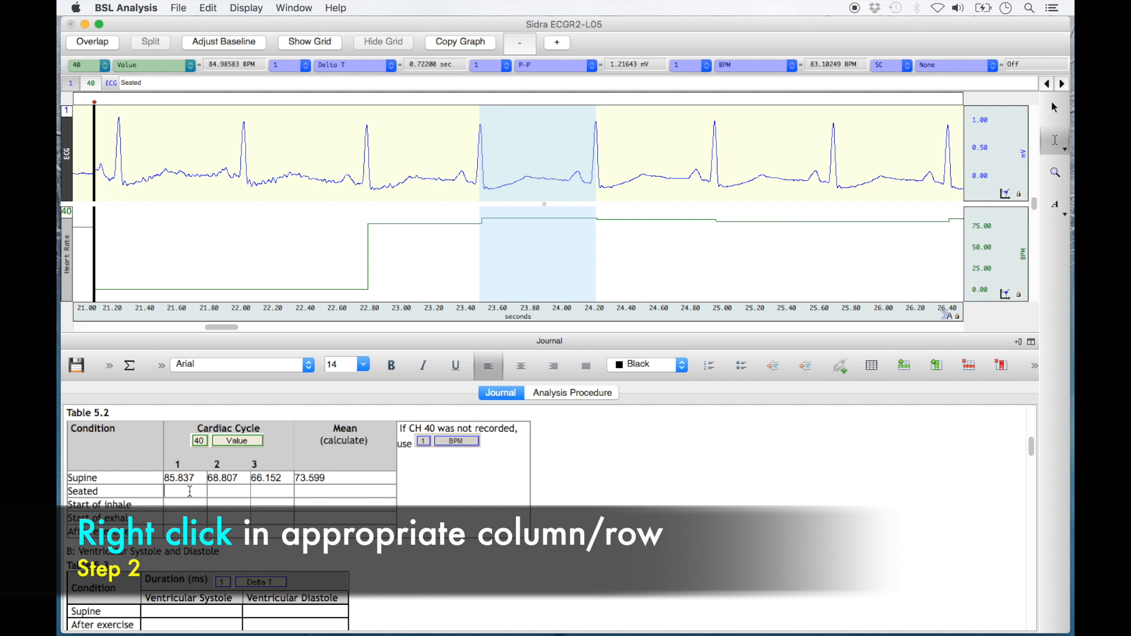
pyautogui.rightClick(189, 491)
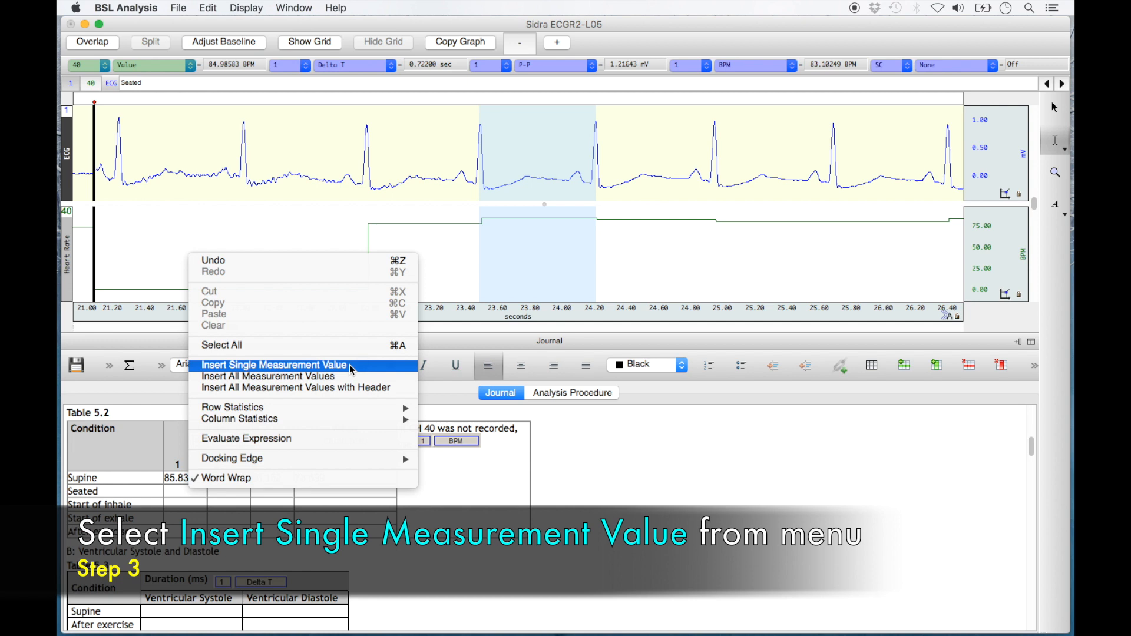
pyautogui.click(351, 366)
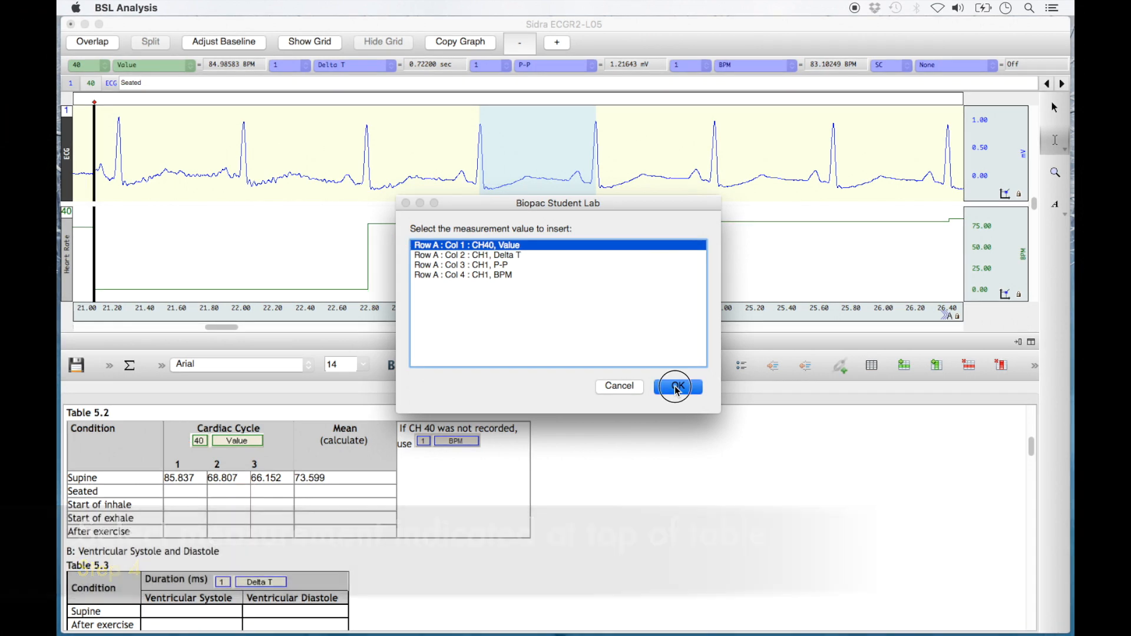
pyautogui.click(677, 388)
# Select the Seated R-to-R cycle from about 24.2 s to 24.95 s and insert its CH40 Value under cardiac cycle 2.
pyautogui.moveTo(596, 165); pyautogui.dragTo(715, 171)
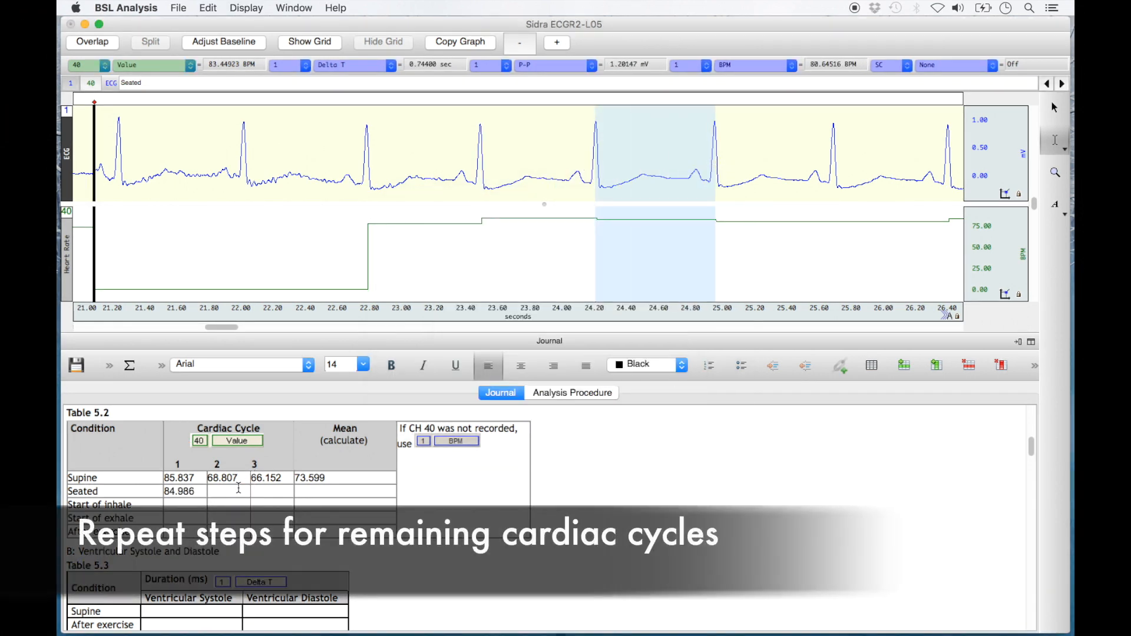
pyautogui.rightClick(241, 486)
pyautogui.click(306, 381)
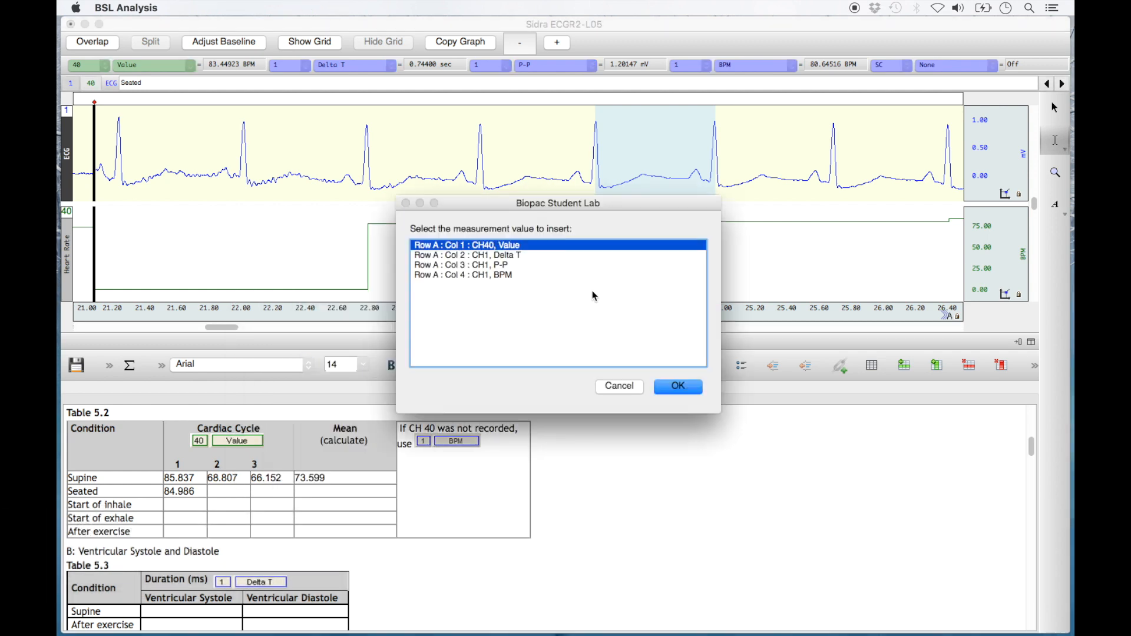
pyautogui.click(665, 390)
# Select the Seated R-to-R cycle from about 24.95 s to 25.7 s and insert its CH40 Value under cardiac cycle 3.
pyautogui.moveTo(715, 169); pyautogui.dragTo(834, 182)
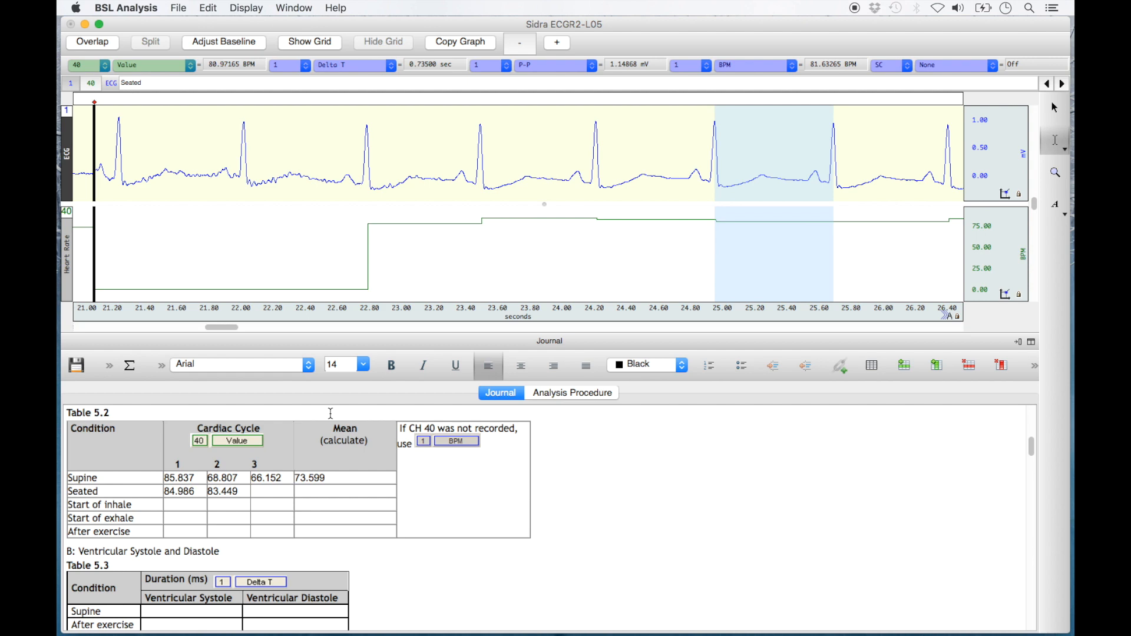
pyautogui.rightClick(268, 492)
pyautogui.click(399, 296)
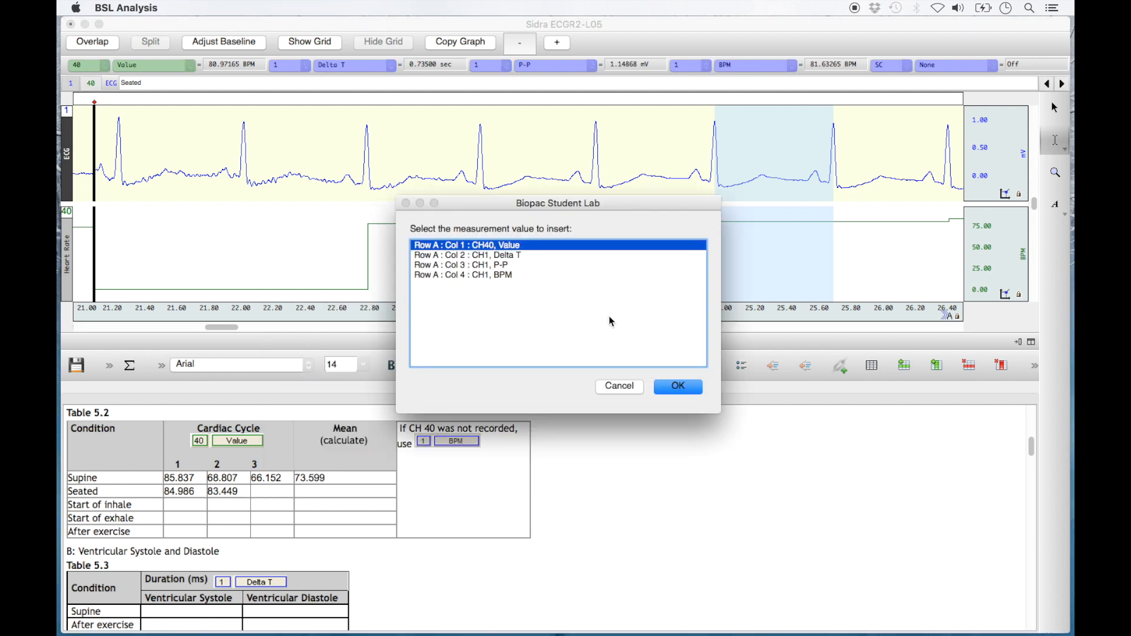
pyautogui.click(662, 388)
# Calculate the row mean for the Seated condition in the Mean column of Table 5.2.
pyautogui.rightClick(374, 489)
pyautogui.moveTo(515, 404)
pyautogui.click(654, 419)
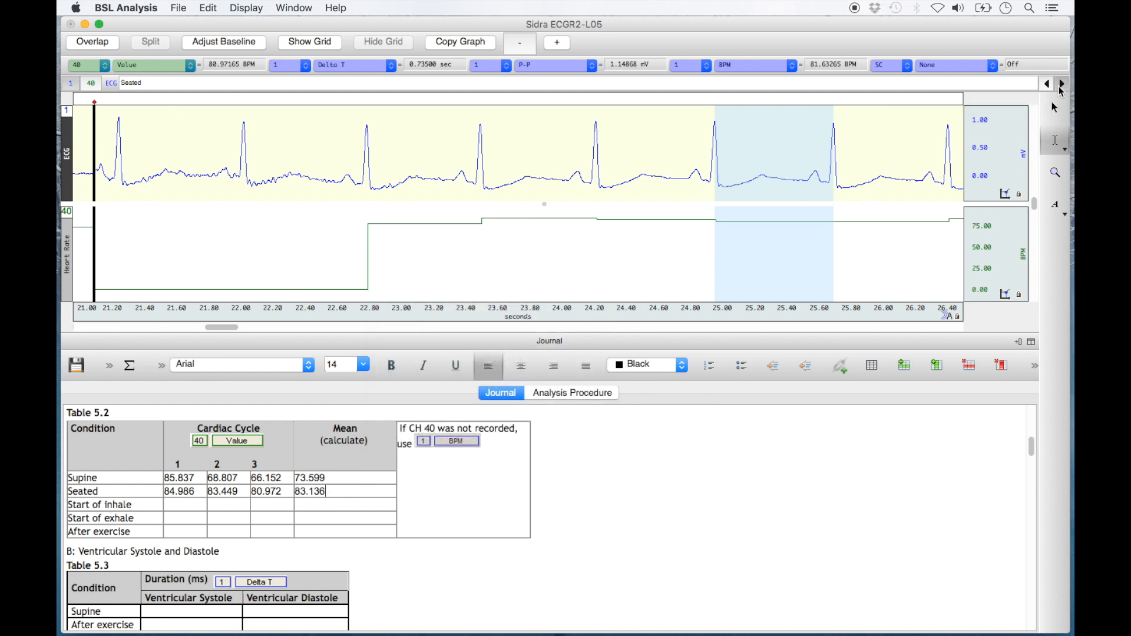
# Advance through the event markers to Deep breathing and on to its first start of inhale marker.
pyautogui.click(1061, 85)
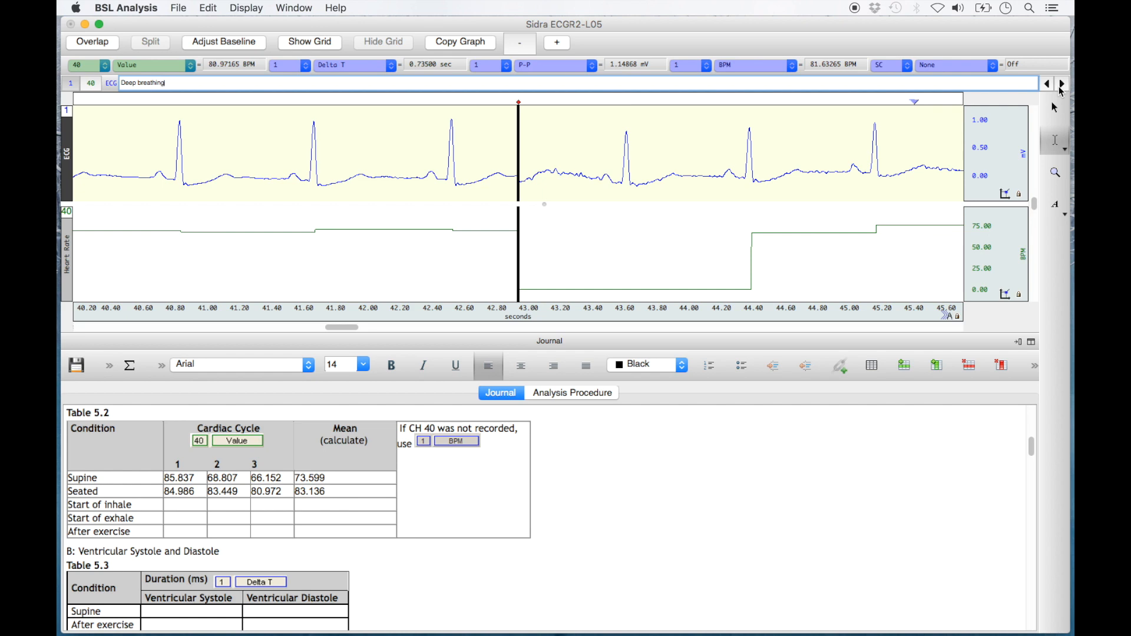
pyautogui.moveTo(336, 332); pyautogui.dragTo(352, 331)
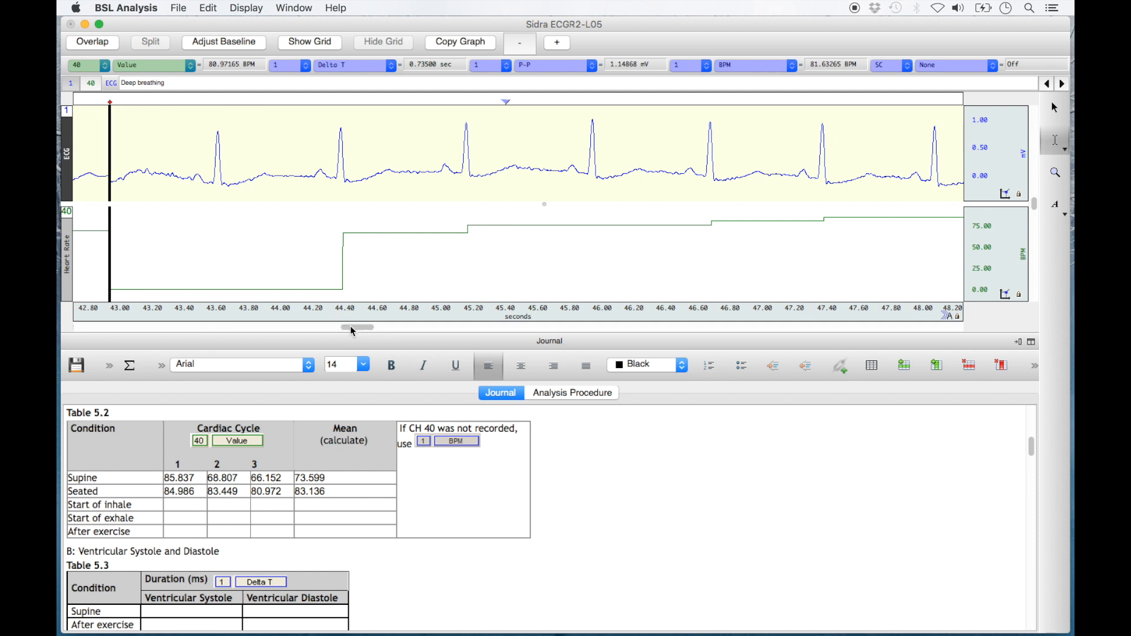
pyautogui.click(1062, 83)
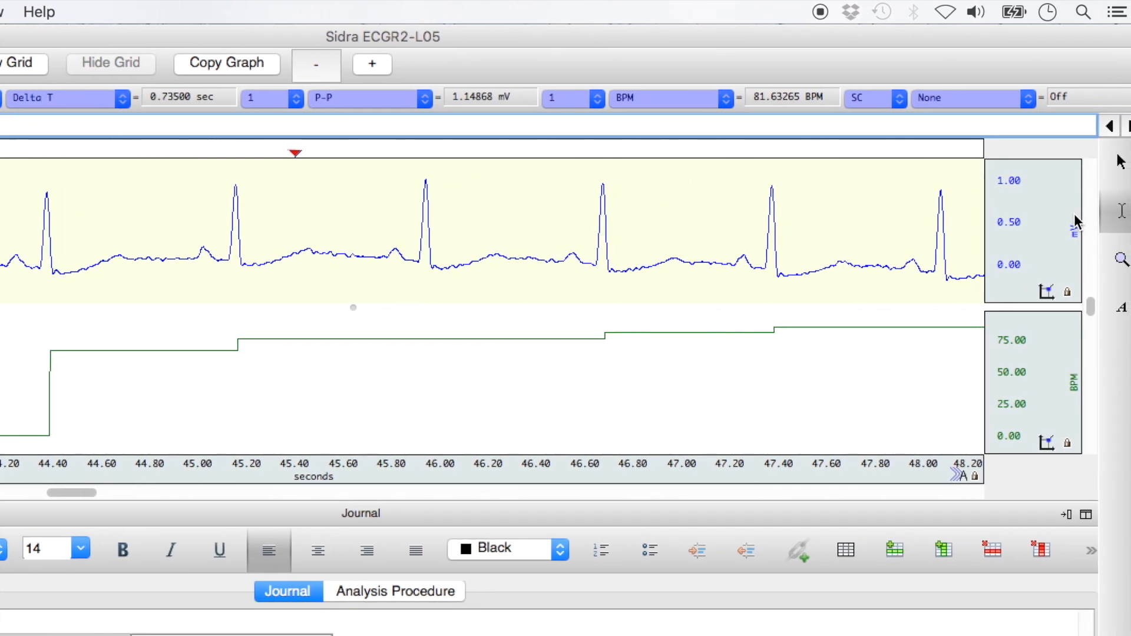
# Select the R-to-R cycle from about 45.95 s to 46.7 s and insert its CH40 Value under Start of inhale, cardiac cycle 1.
pyautogui.moveTo(407, 242); pyautogui.dragTo(583, 261)
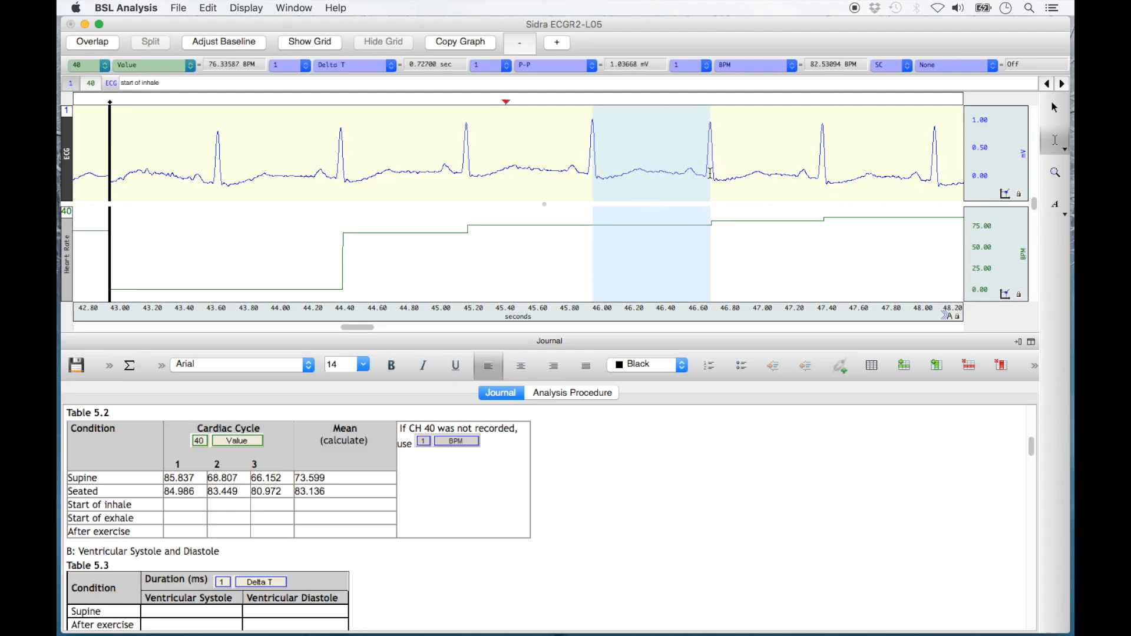
pyautogui.rightClick(188, 504)
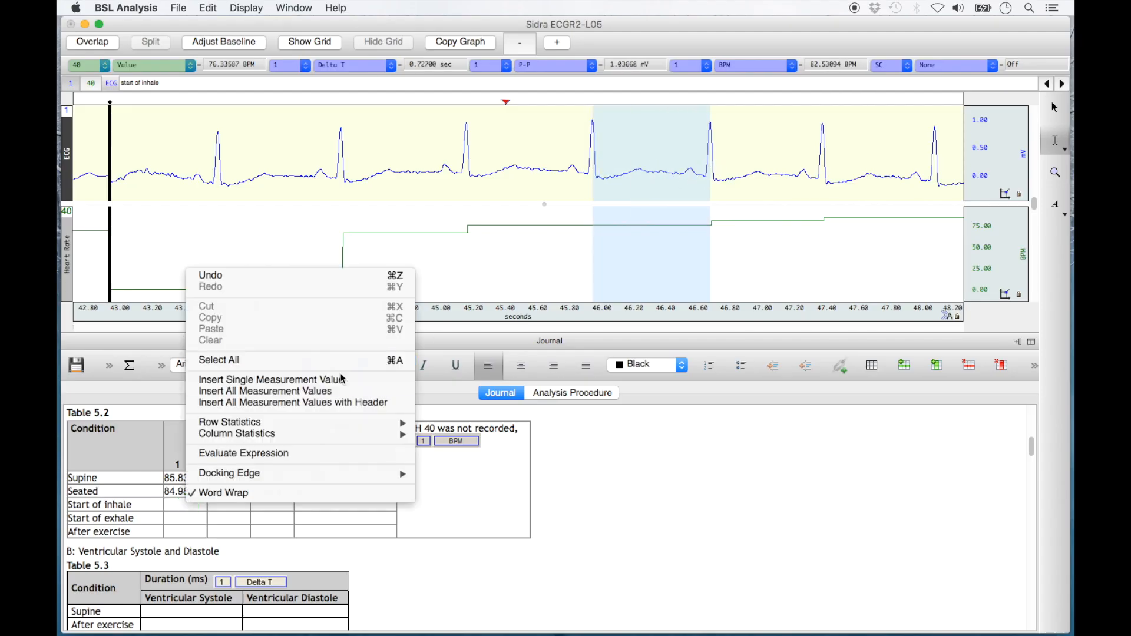
pyautogui.click(342, 379)
pyautogui.click(676, 385)
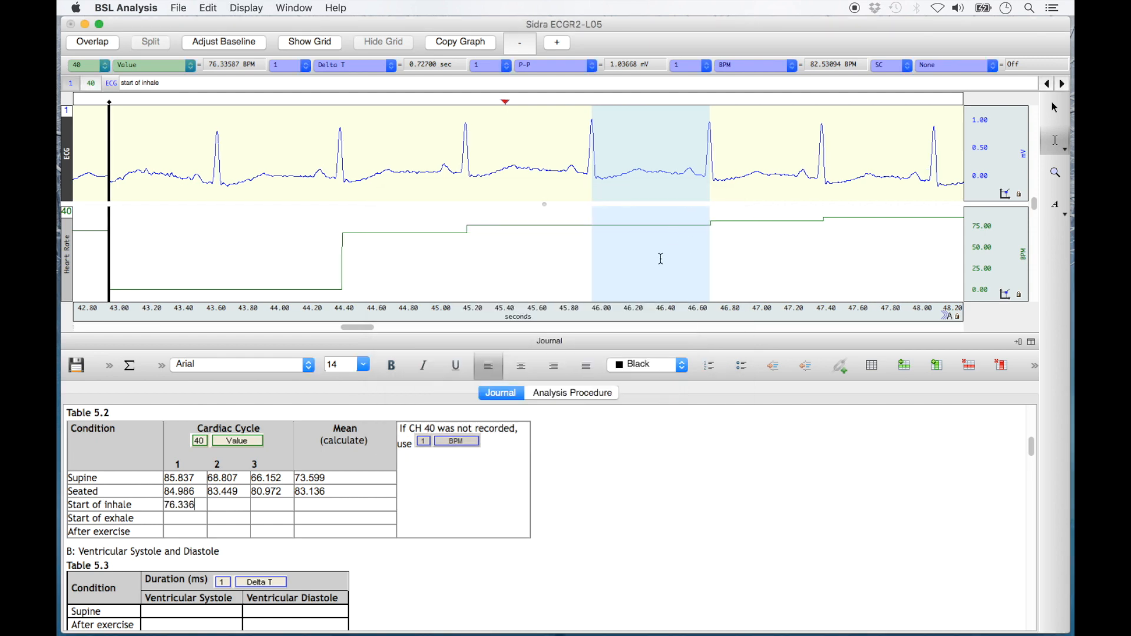
# Select the R-to-R cycle from about 46.7 s to 47.4 s and insert its CH40 Value under Start of inhale, cardiac cycle 2.
pyautogui.hscroll(5, 660, 259)
pyautogui.moveTo(427, 175); pyautogui.dragTo(539, 183)
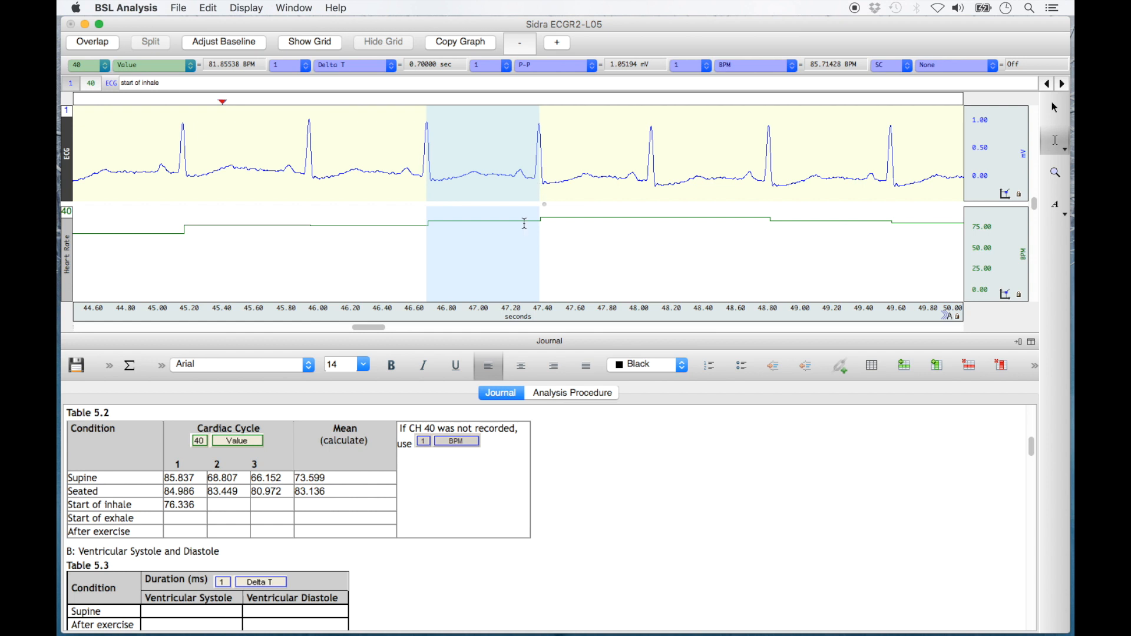
pyautogui.rightClick(208, 517)
pyautogui.click(283, 380)
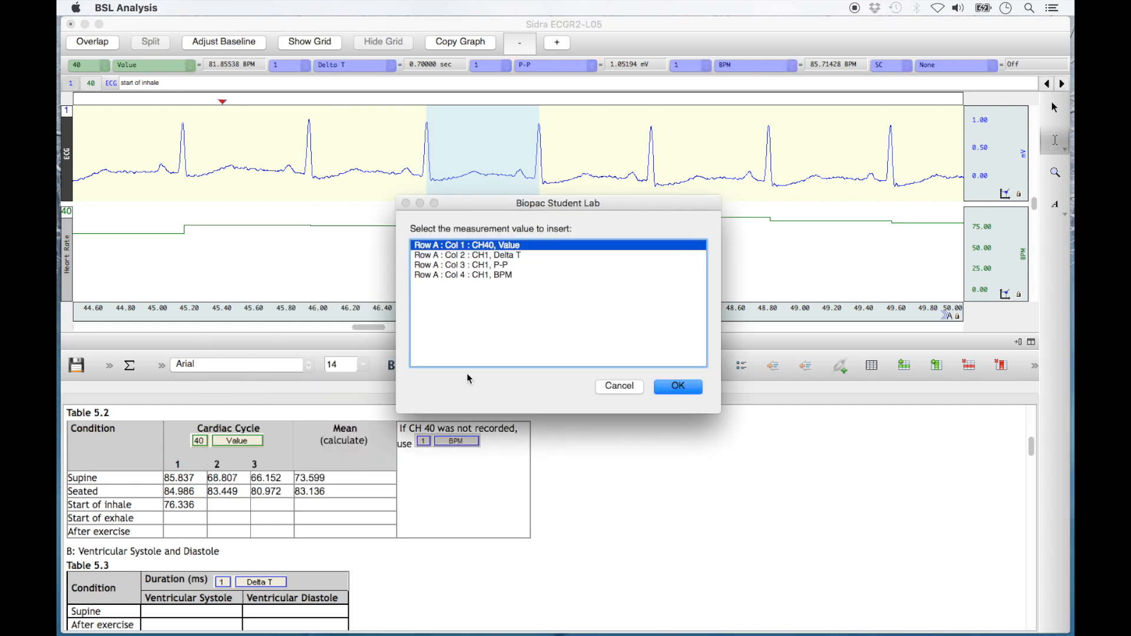
pyautogui.click(665, 389)
# Select the R-to-R cycle from about 47.4 s to 48.05 s and insert its CH40 Value under Start of inhale, cardiac cycle 3.
pyautogui.click(539, 177)
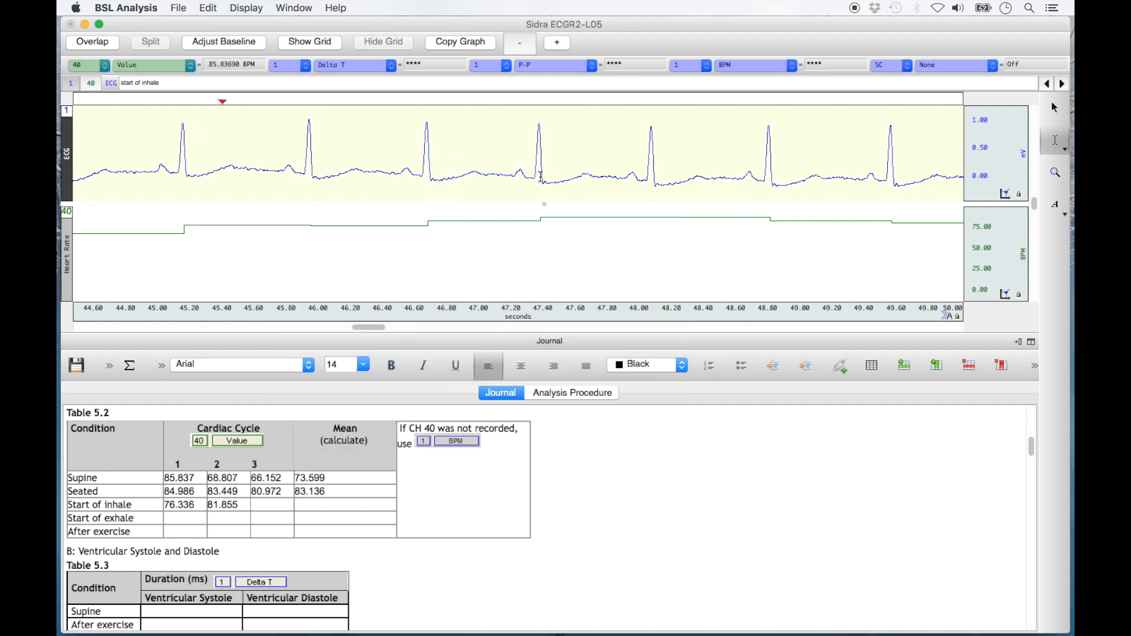
pyautogui.moveTo(537, 174); pyautogui.dragTo(650, 181)
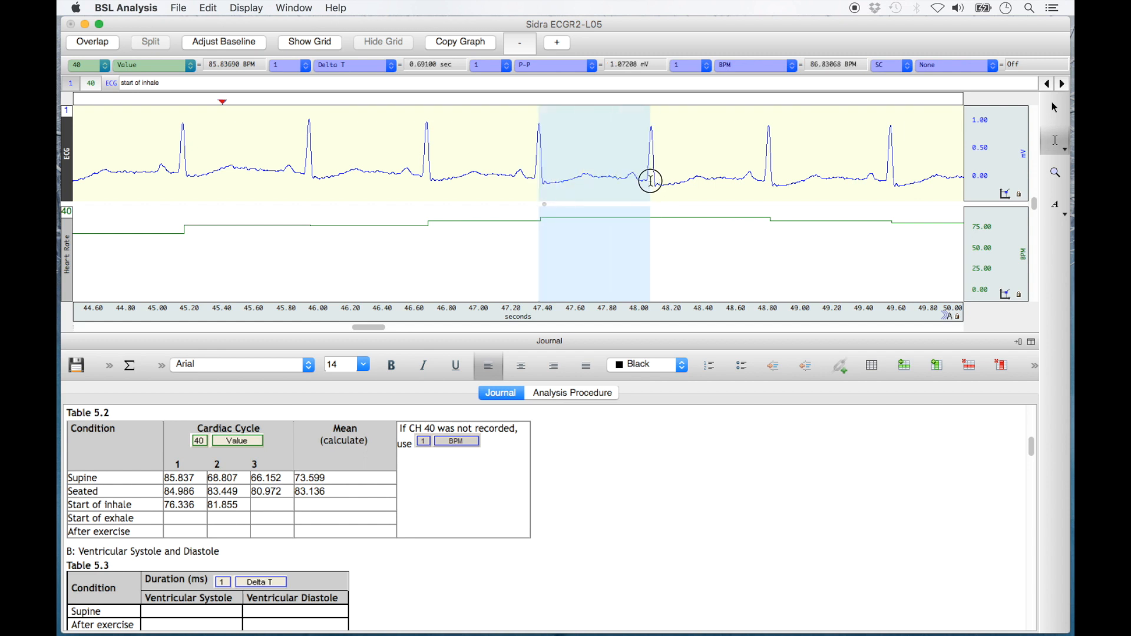
pyautogui.rightClick(265, 505)
pyautogui.click(419, 381)
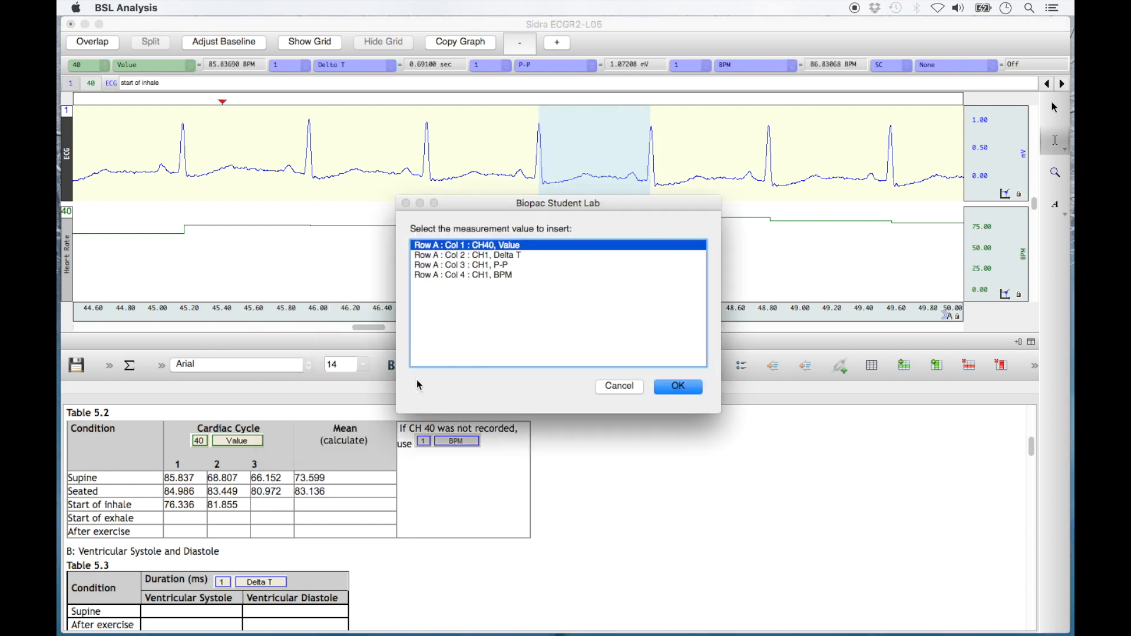
pyautogui.click(662, 387)
# Calculate the row mean for the Start of inhale condition in the Mean column of Table 5.2.
pyautogui.click(338, 505)
pyautogui.rightClick(338, 505)
pyautogui.moveTo(530, 423)
pyautogui.click(593, 439)
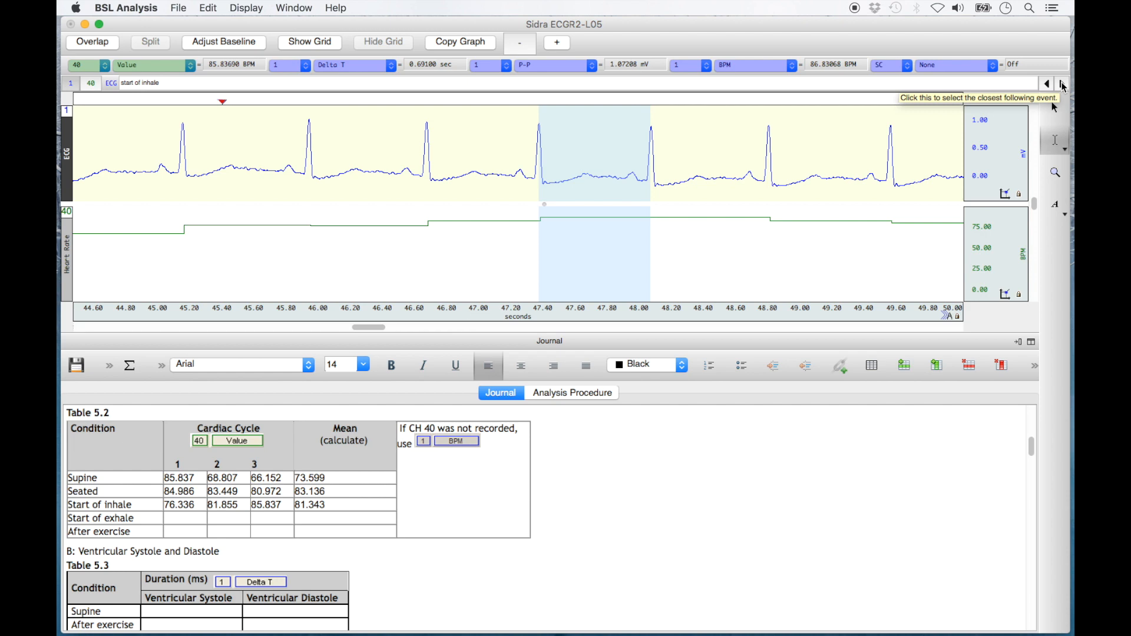
# At the start of exhale event, select the R-to-R cycle from about 51.2 s to 52.1 s and insert its CH40 Value under cardiac cycle 1.
pyautogui.click(1064, 86)
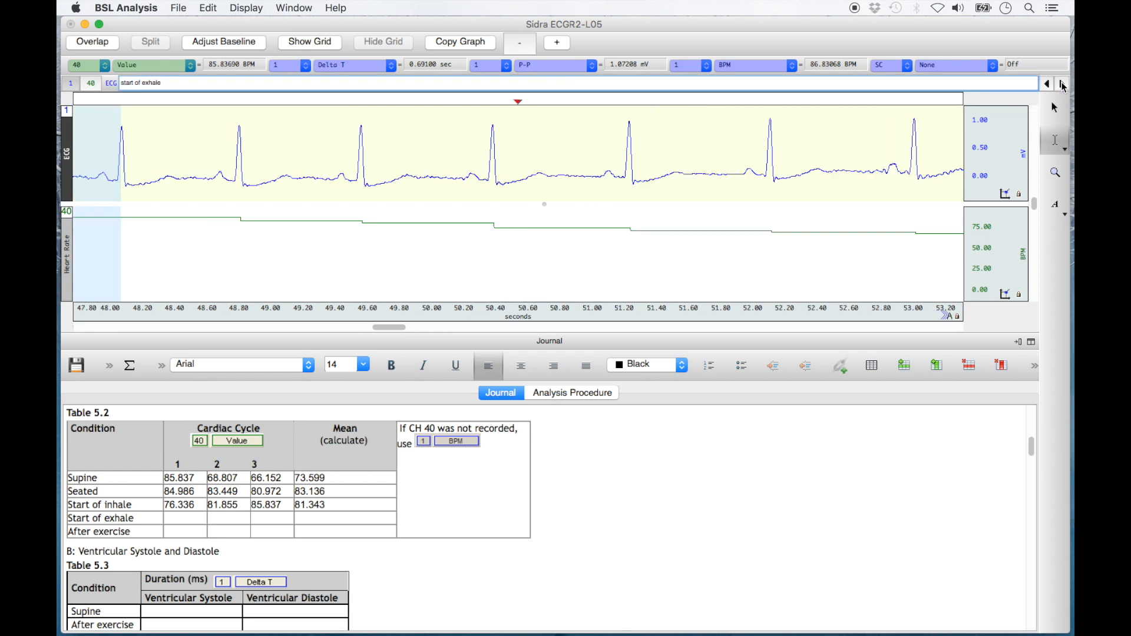
pyautogui.moveTo(394, 327); pyautogui.dragTo(410, 333)
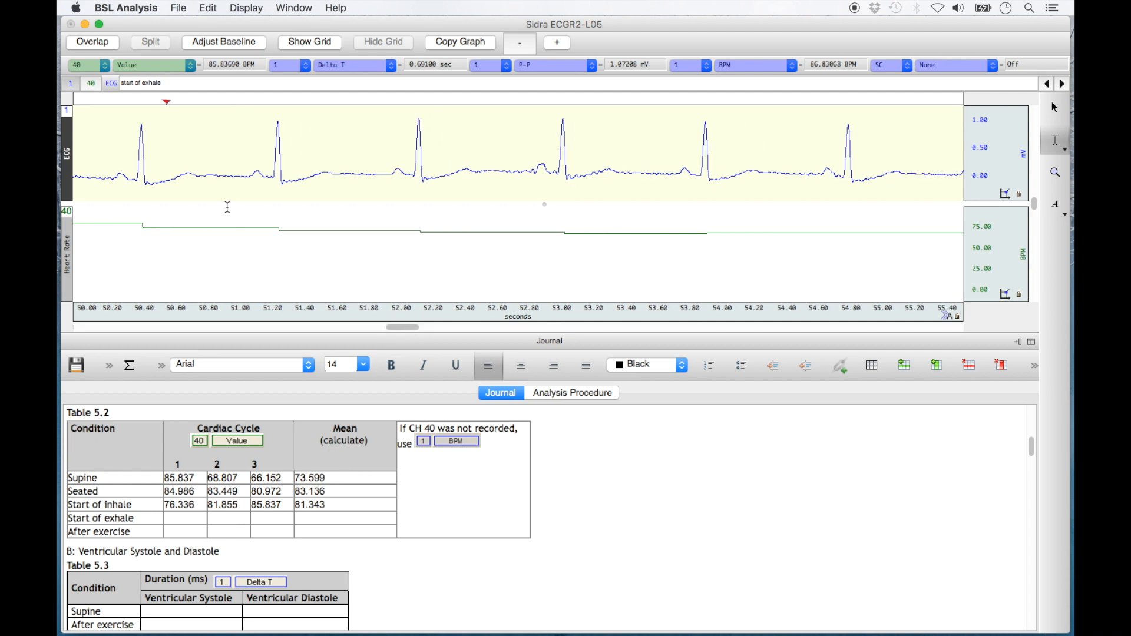
pyautogui.moveTo(279, 174); pyautogui.dragTo(418, 177)
pyautogui.rightClick(189, 512)
pyautogui.click(359, 389)
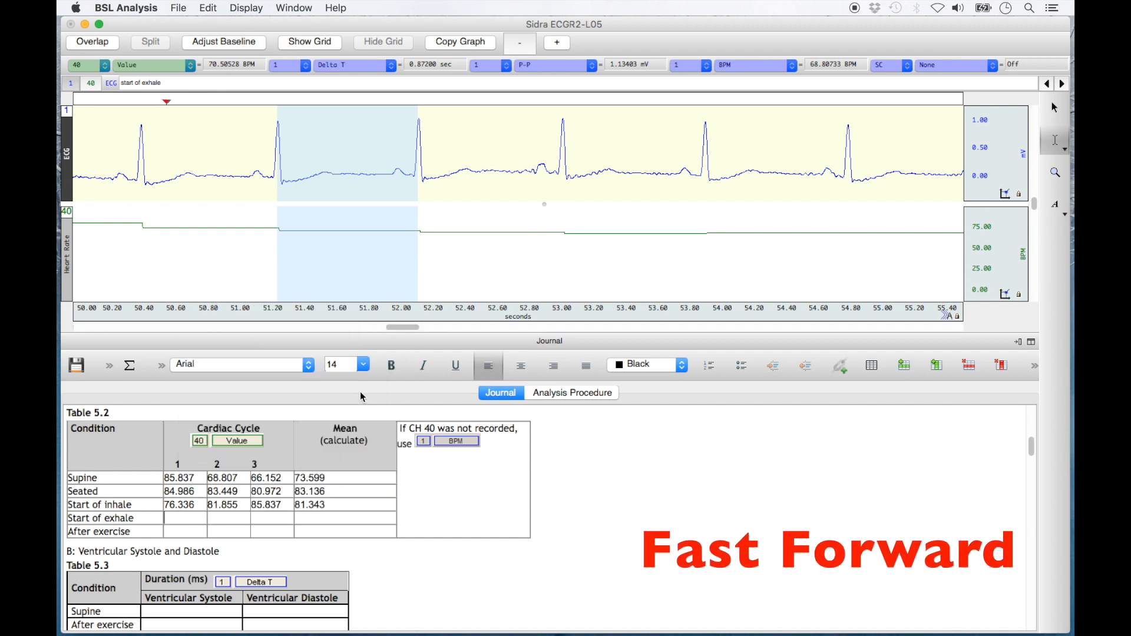
pyautogui.click(669, 386)
# Select the R-to-R cycle from about 53.0 s to 53.9 s and insert its CH40 Value under Start of exhale, cardiac cycle 2.
pyautogui.moveTo(564, 172); pyautogui.dragTo(707, 186)
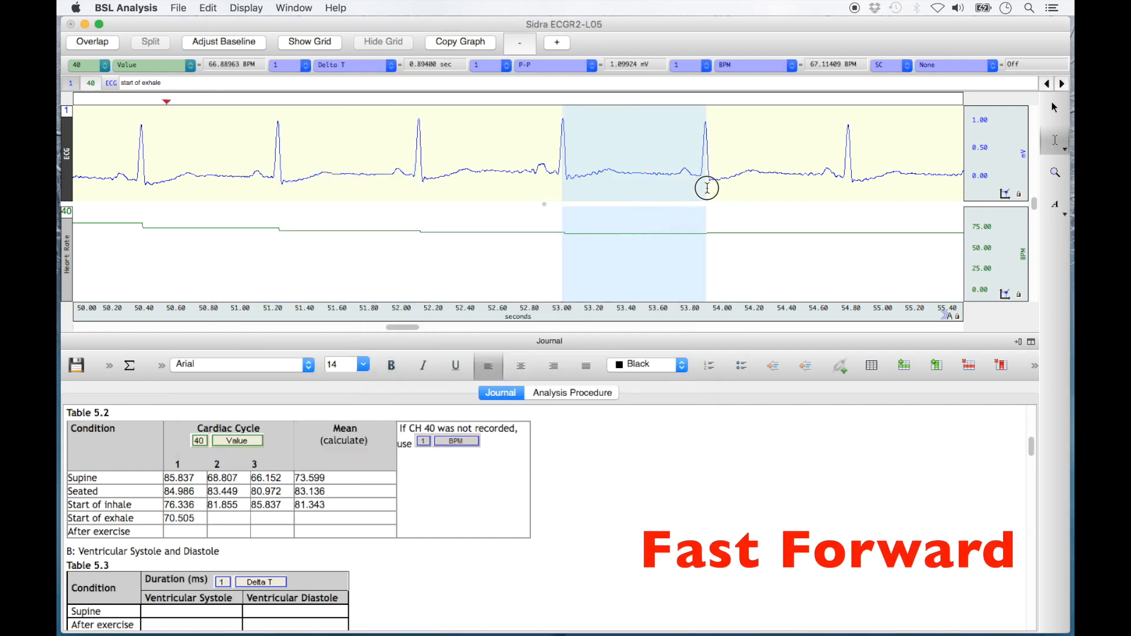
pyautogui.rightClick(217, 518)
pyautogui.click(359, 393)
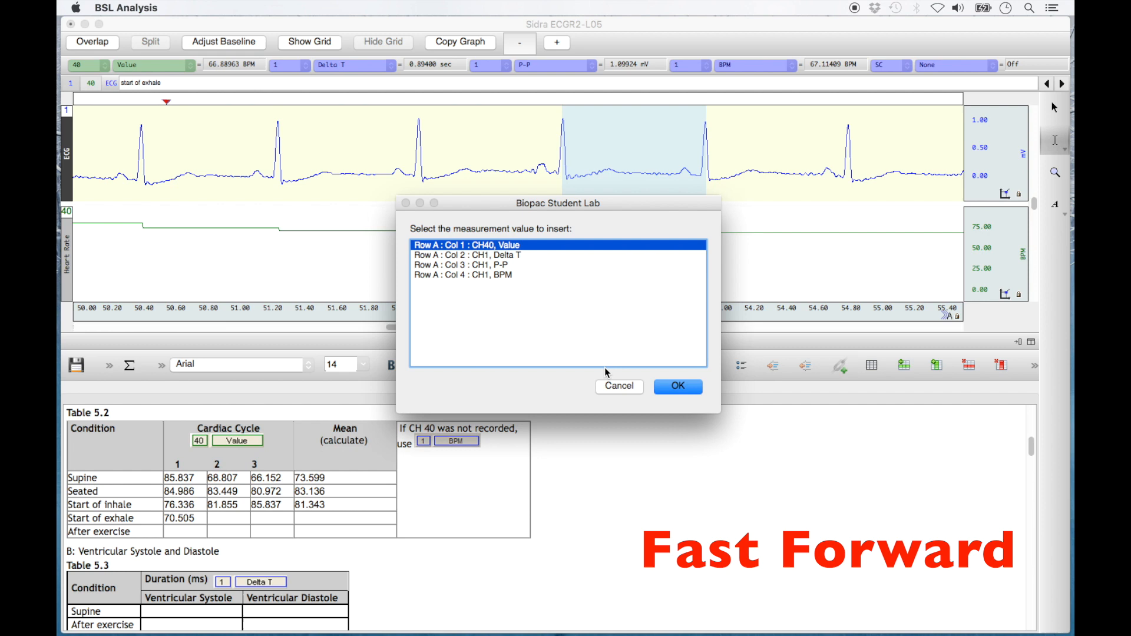
pyautogui.click(671, 385)
# Select the R-to-R cycle from about 53.9 s to 54.8 s and insert its CH40 Value under Start of exhale, cardiac cycle 3.
pyautogui.hscroll(2, 735, 134)
pyautogui.moveTo(506, 174); pyautogui.dragTo(650, 186)
pyautogui.rightClick(277, 519)
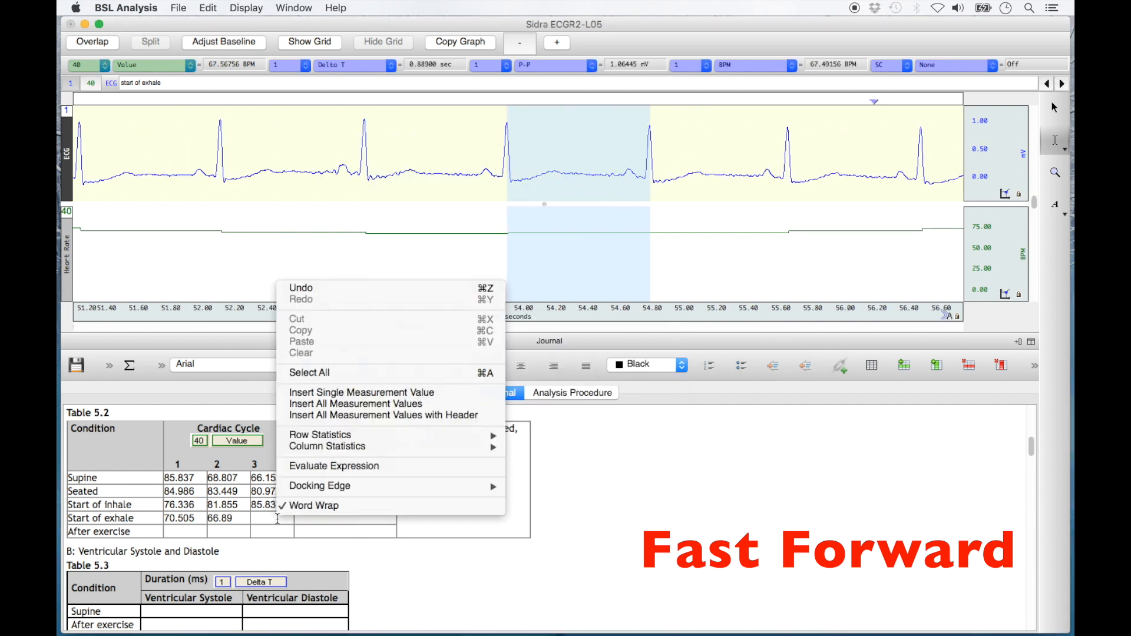
pyautogui.click(416, 391)
pyautogui.click(675, 387)
# Calculate the row mean for the Start of exhale condition in the Mean column of Table 5.2.
pyautogui.rightClick(337, 519)
pyautogui.moveTo(512, 436)
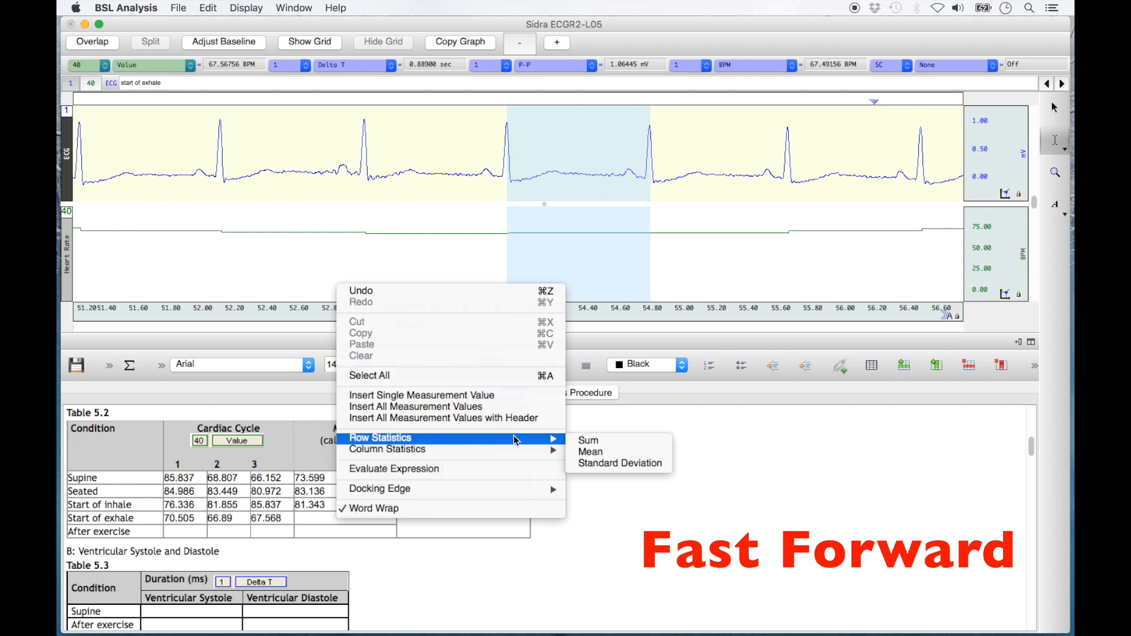
pyautogui.click(587, 454)
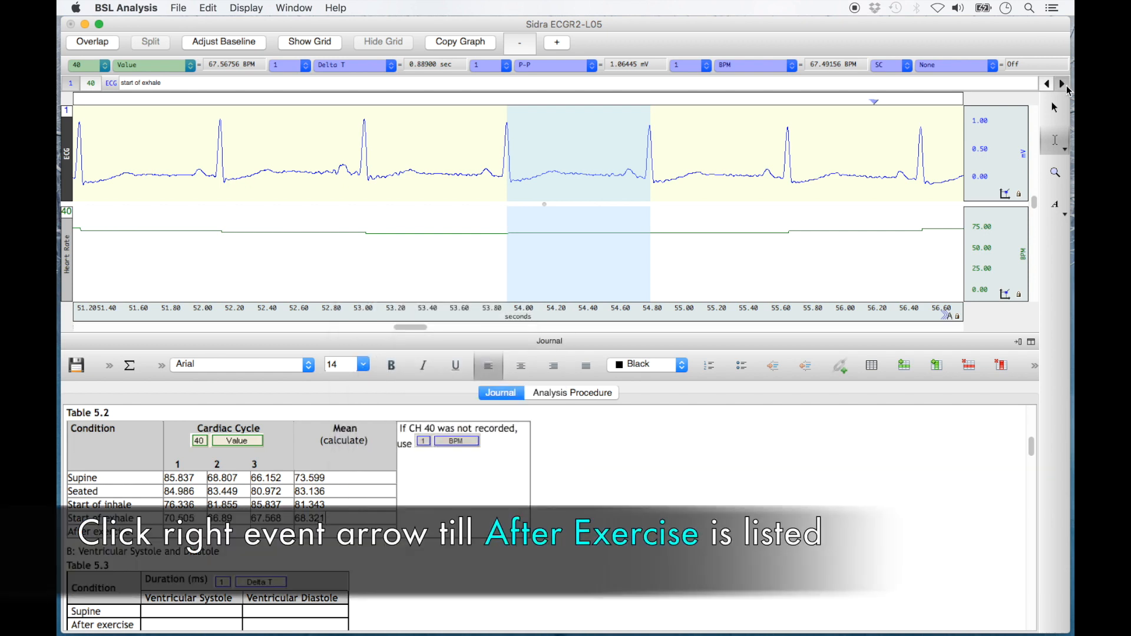
# Go to the After exercise event and autoscale the waveforms of the recording that follows it.
pyautogui.click(1065, 86)
pyautogui.click(1066, 86)
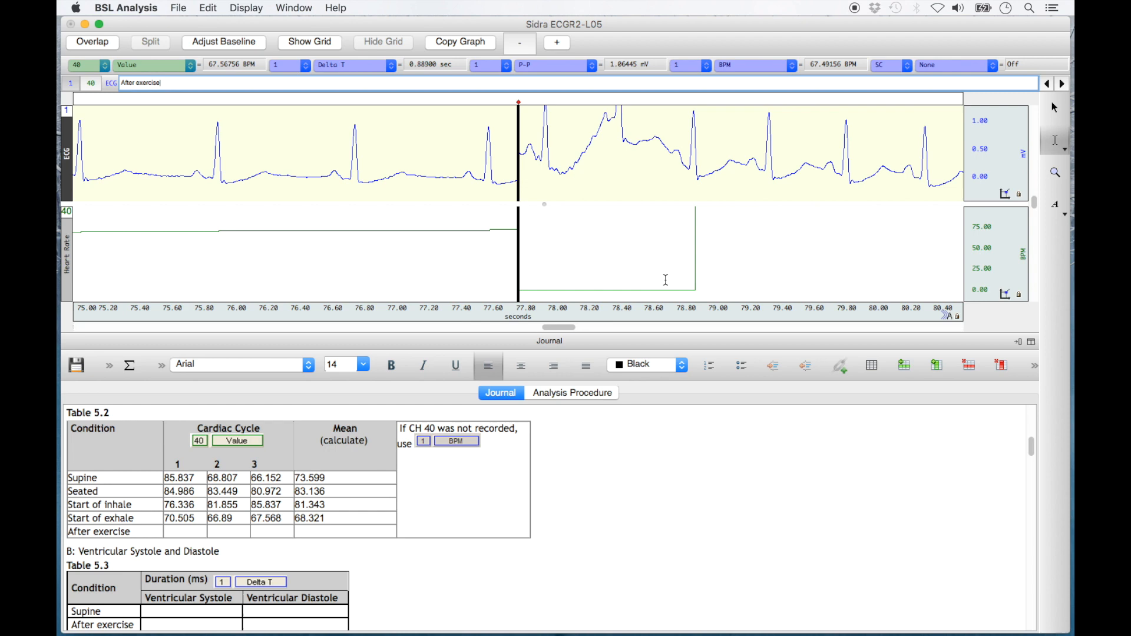
pyautogui.moveTo(850, 491); pyautogui.dragTo(881, 495)
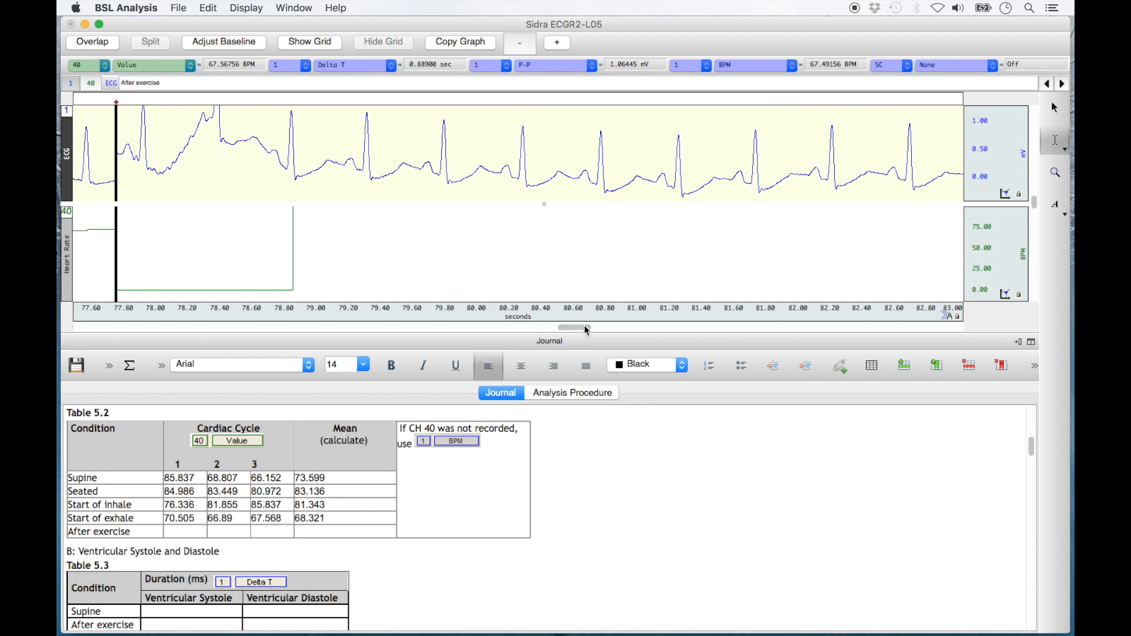
pyautogui.click(252, 9)
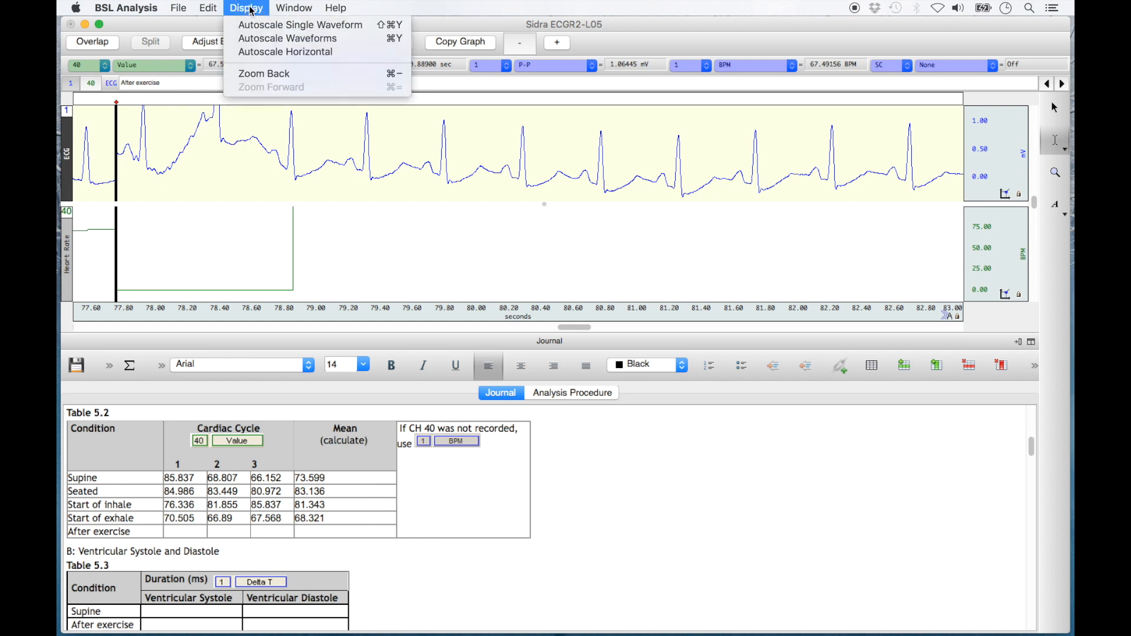
pyautogui.click(269, 43)
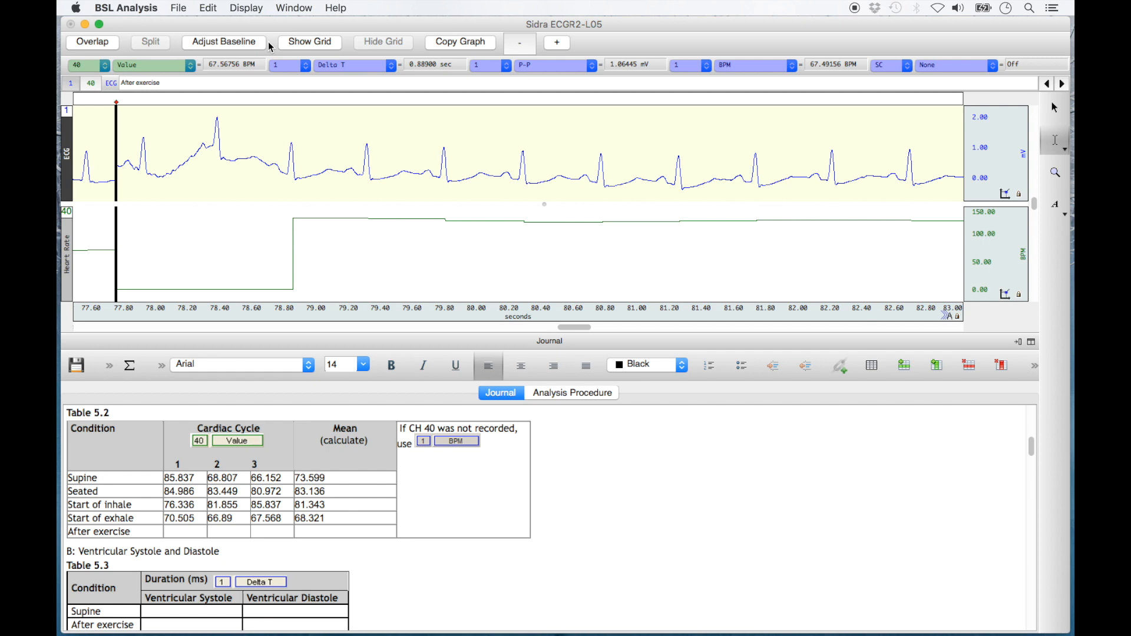
# Select the R-to-R cycle from about 79.3 s to 79.8 s and insert its CH40 Value under After exercise, cardiac cycle 1.
pyautogui.moveTo(368, 169); pyautogui.dragTo(445, 178)
pyautogui.rightClick(171, 533)
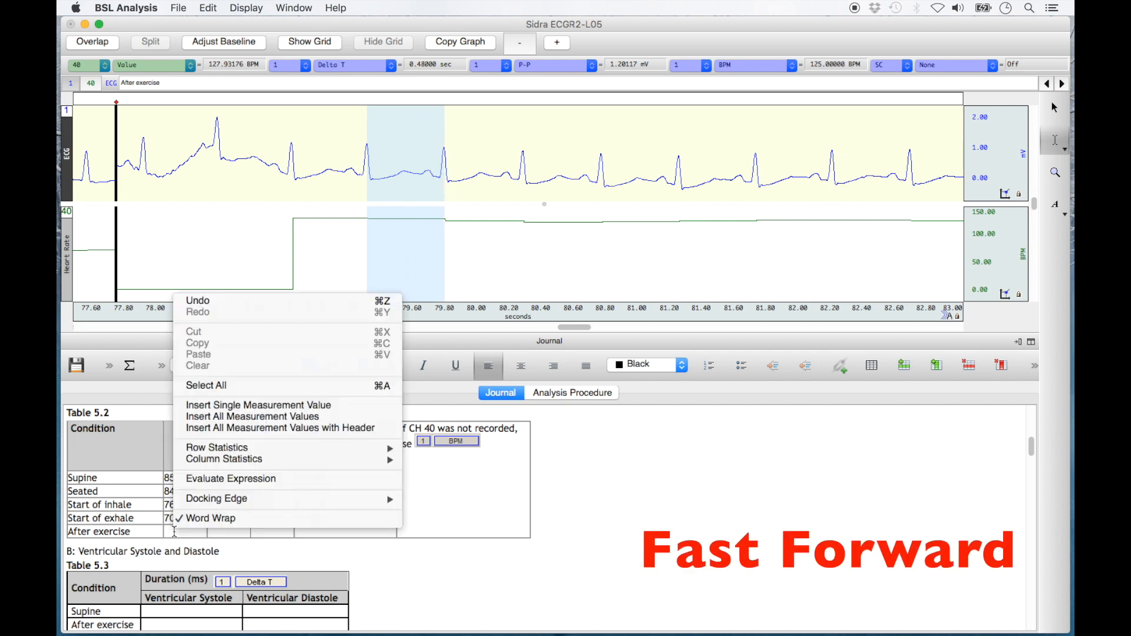
pyautogui.click(347, 409)
pyautogui.click(664, 387)
# Select the R-to-R cycle from about 80.3 s to 80.8 s and insert its CH40 Value under After exercise, cardiac cycle 2.
pyautogui.moveTo(523, 180); pyautogui.dragTo(601, 187)
pyautogui.rightClick(237, 533)
pyautogui.click(348, 419)
pyautogui.click(672, 386)
# Select the R-to-R cycle from about 80.8 s to 81.25 s and insert its CH40 Value under After exercise, cardiac cycle 3.
pyautogui.moveTo(602, 180); pyautogui.dragTo(679, 196)
pyautogui.rightClick(266, 533)
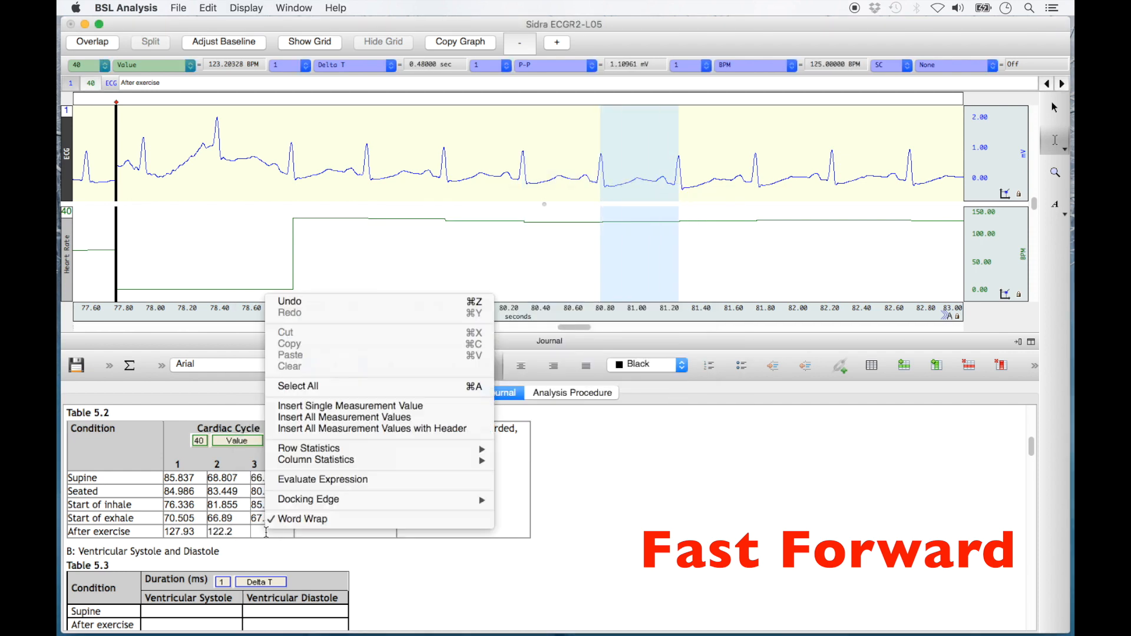
pyautogui.click(353, 412)
pyautogui.click(672, 384)
# Calculate the row mean for the After exercise condition in the Mean column of Table 5.2.
pyautogui.rightClick(387, 525)
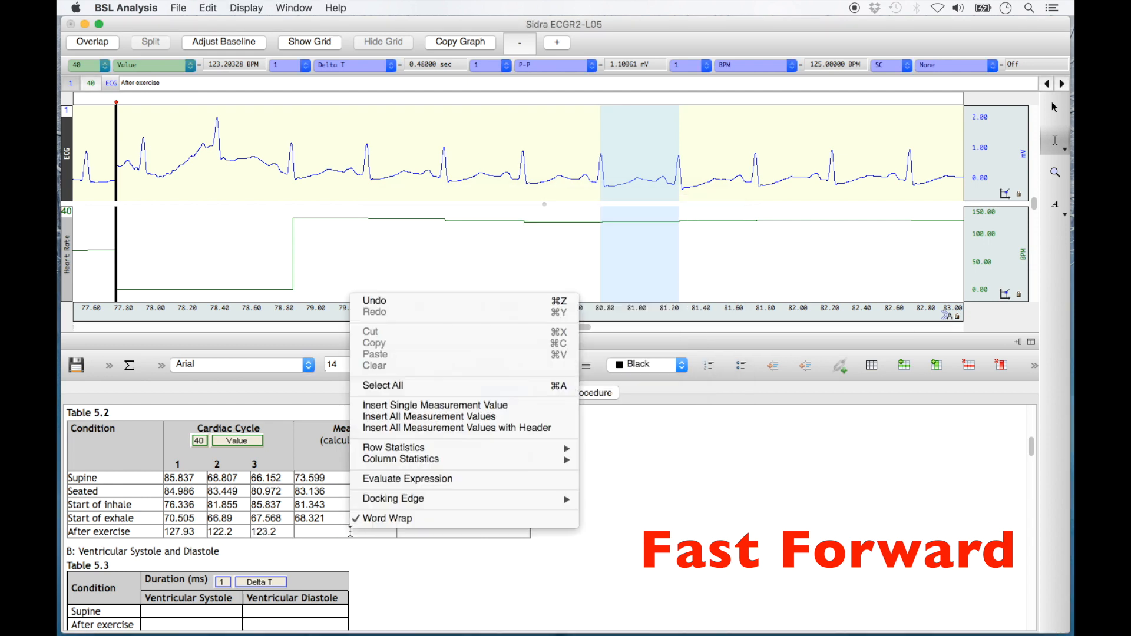
pyautogui.moveTo(517, 449)
pyautogui.click(613, 465)
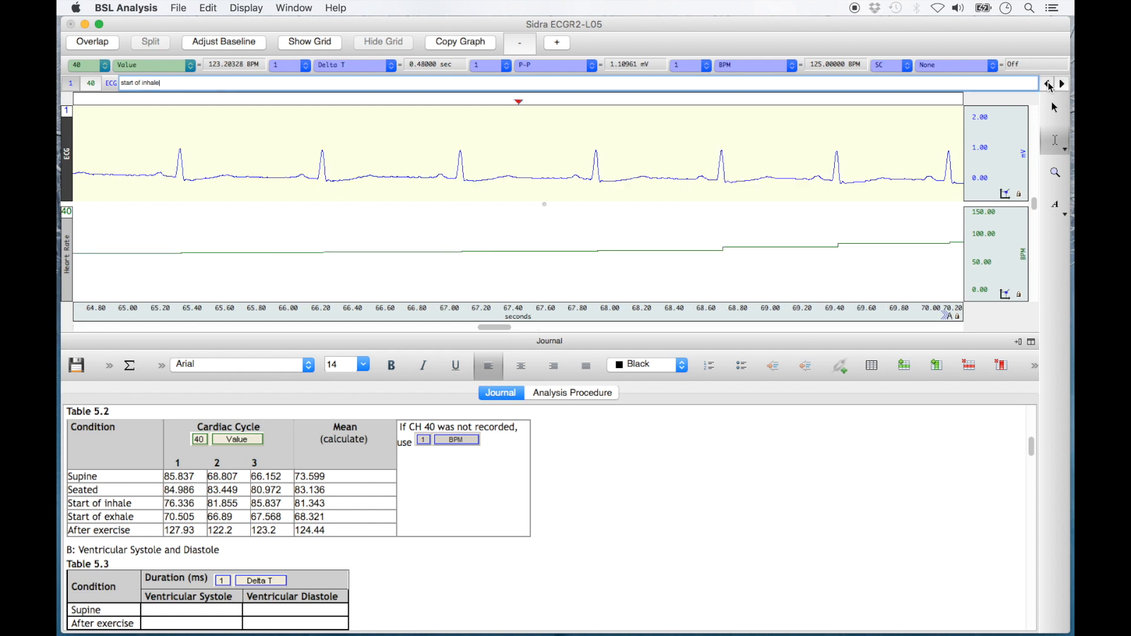
# Return to the Supine event and select ventricular systole from the R peak at about 1.8 s to just over the T wave at about 2.1 s.
pyautogui.click(1048, 85)
pyautogui.click(1049, 85)
pyautogui.click(1049, 84)
pyautogui.click(1049, 84)
pyautogui.click(1049, 84)
pyautogui.click(1049, 84)
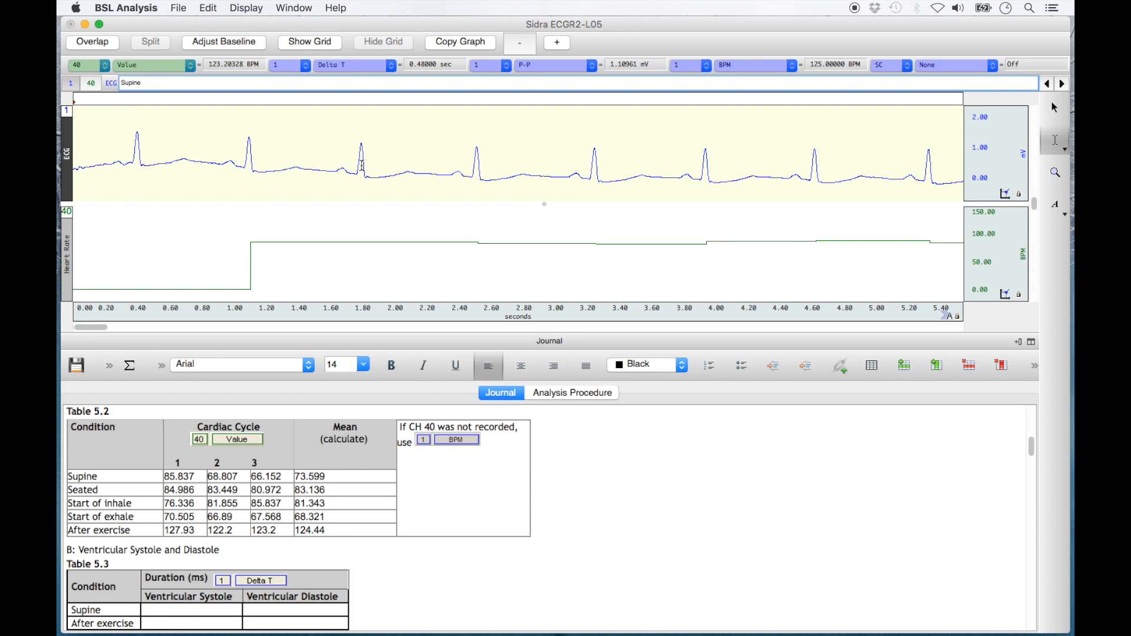
pyautogui.click(362, 165)
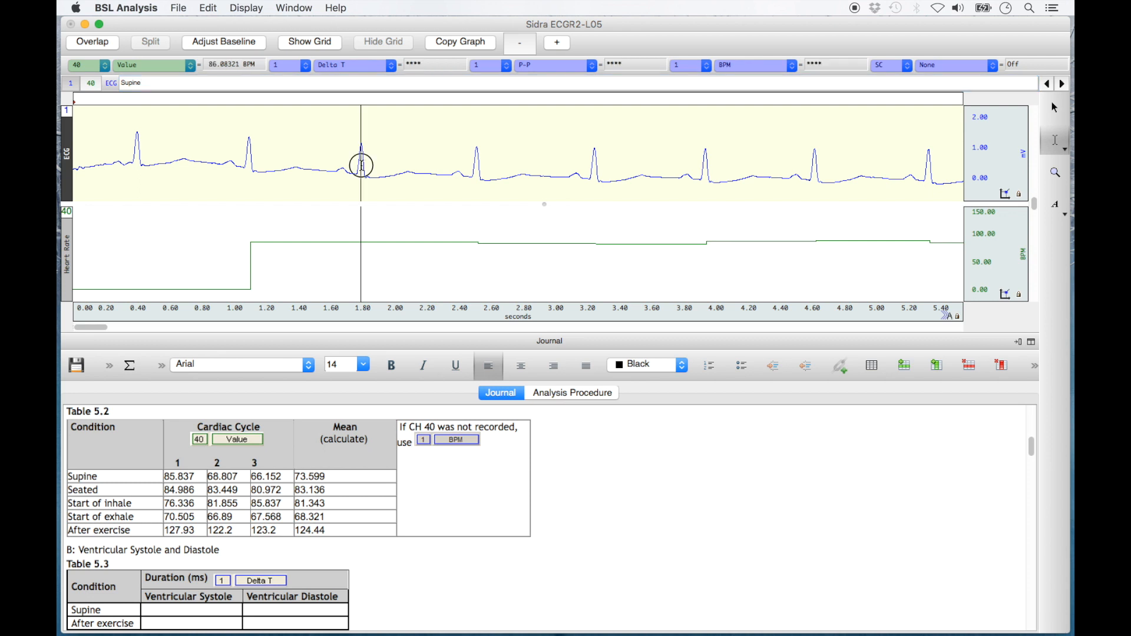
pyautogui.moveTo(361, 166); pyautogui.dragTo(366, 166)
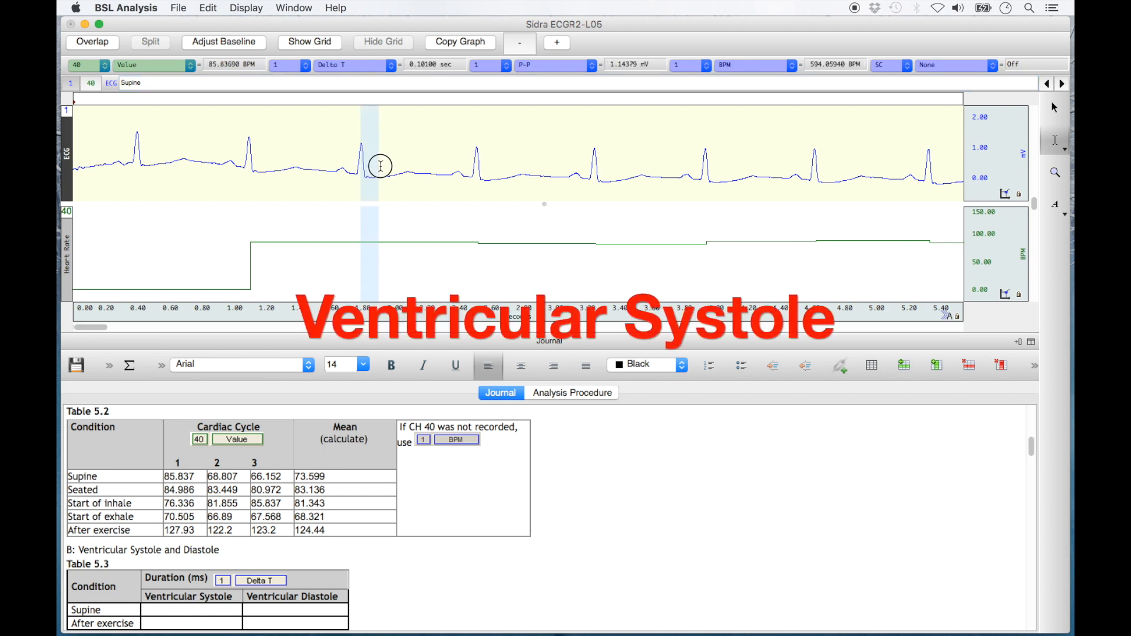
pyautogui.moveTo(407, 170); pyautogui.dragTo(410, 172)
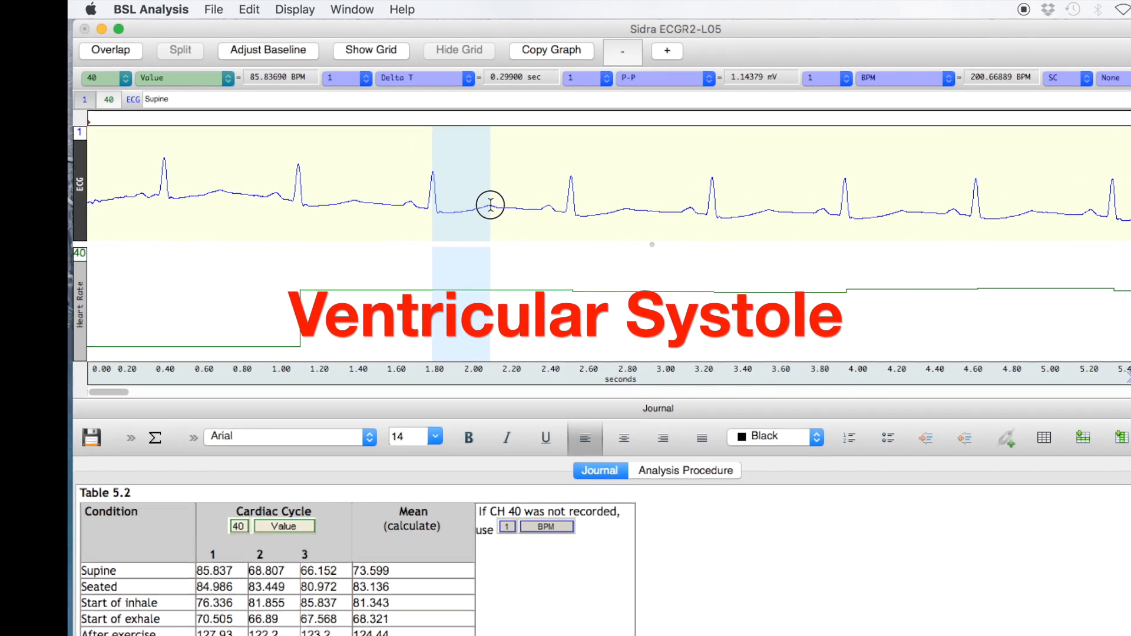
pyautogui.moveTo(490, 205); pyautogui.dragTo(491, 204)
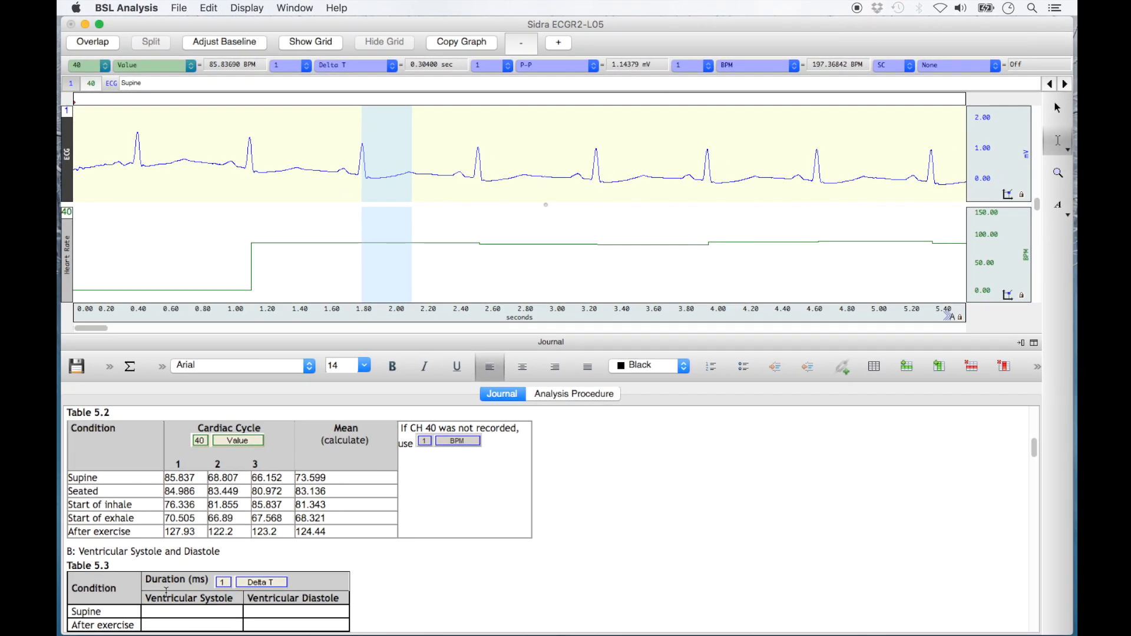
# Insert the CH1 Delta T of the selected interval under Ventricular Systole in the Supine row of Table 5.3.
pyautogui.scroll(-5, 167, 590)
pyautogui.rightClick(165, 472)
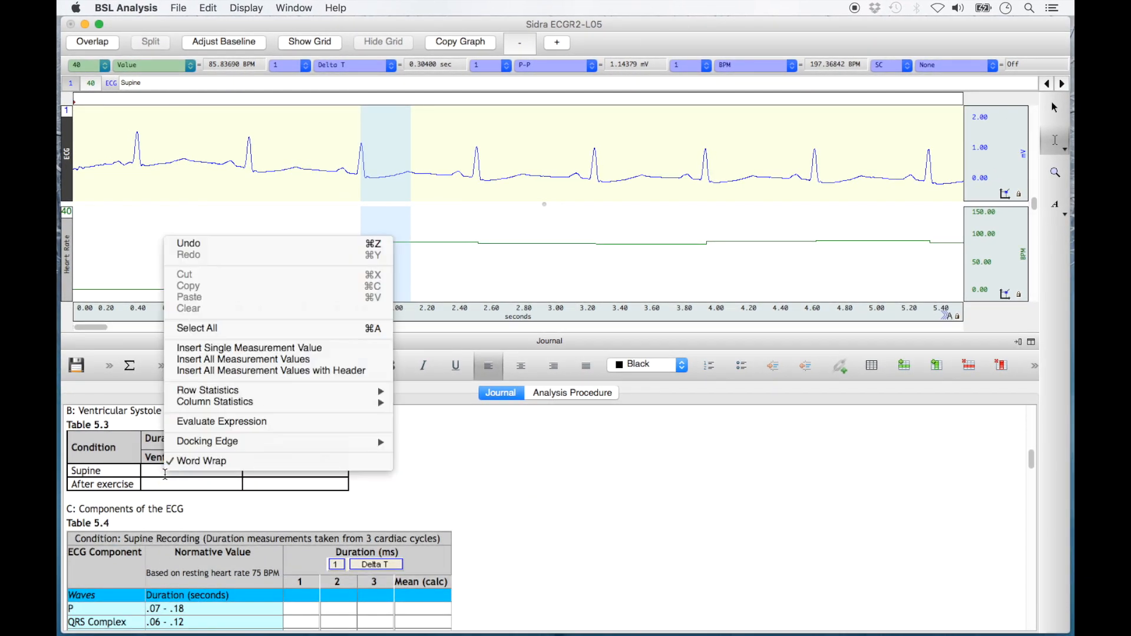
pyautogui.click(233, 350)
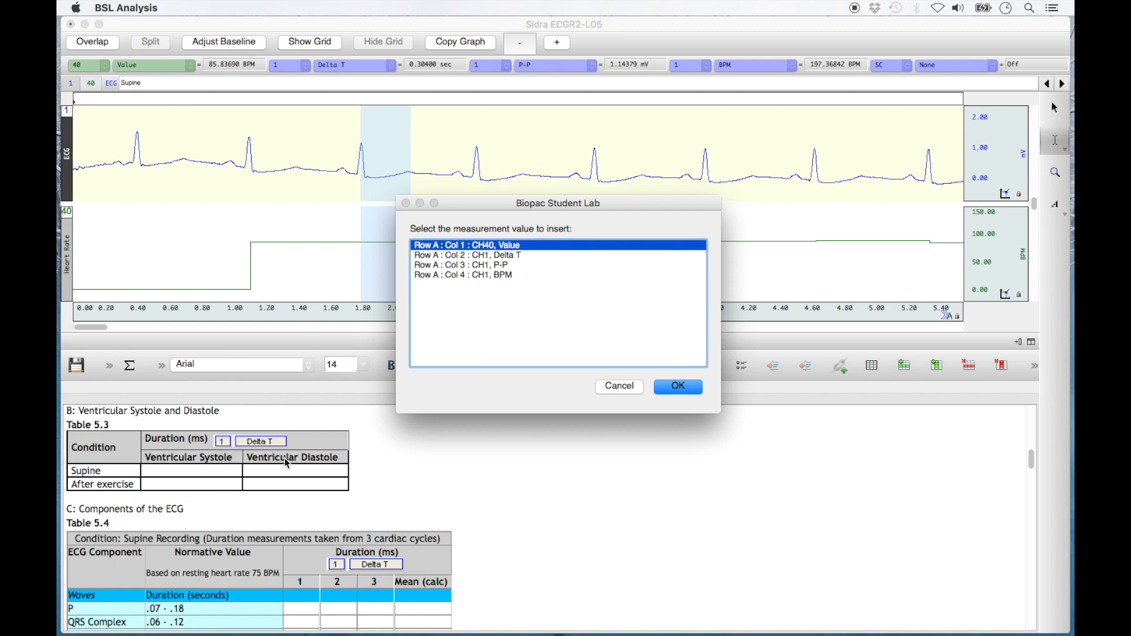
pyautogui.click(528, 256)
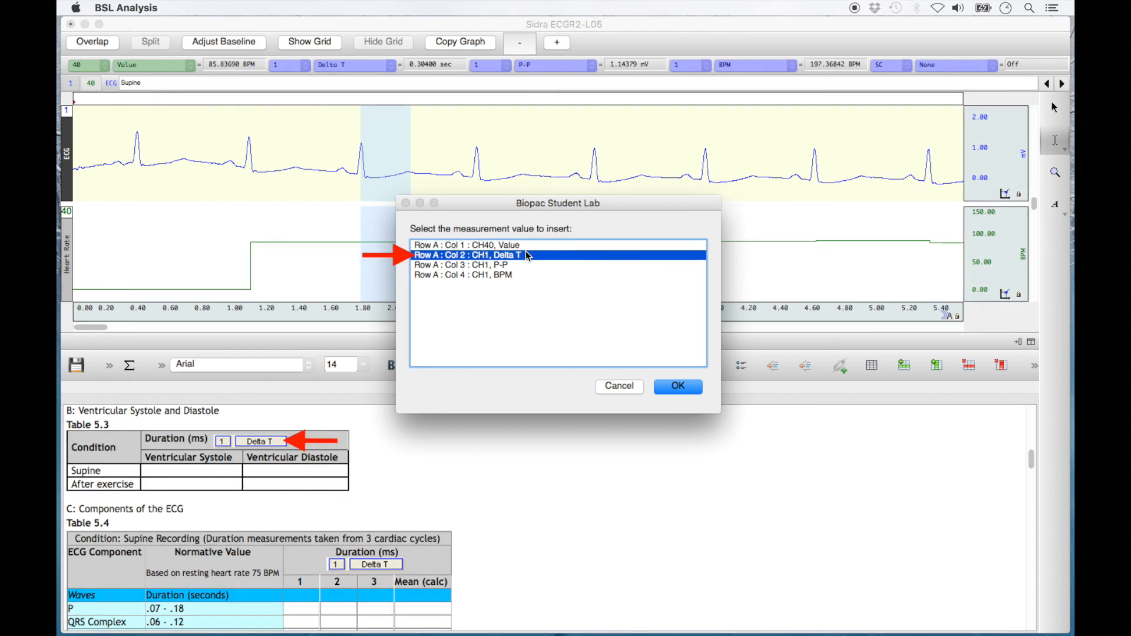
pyautogui.click(674, 387)
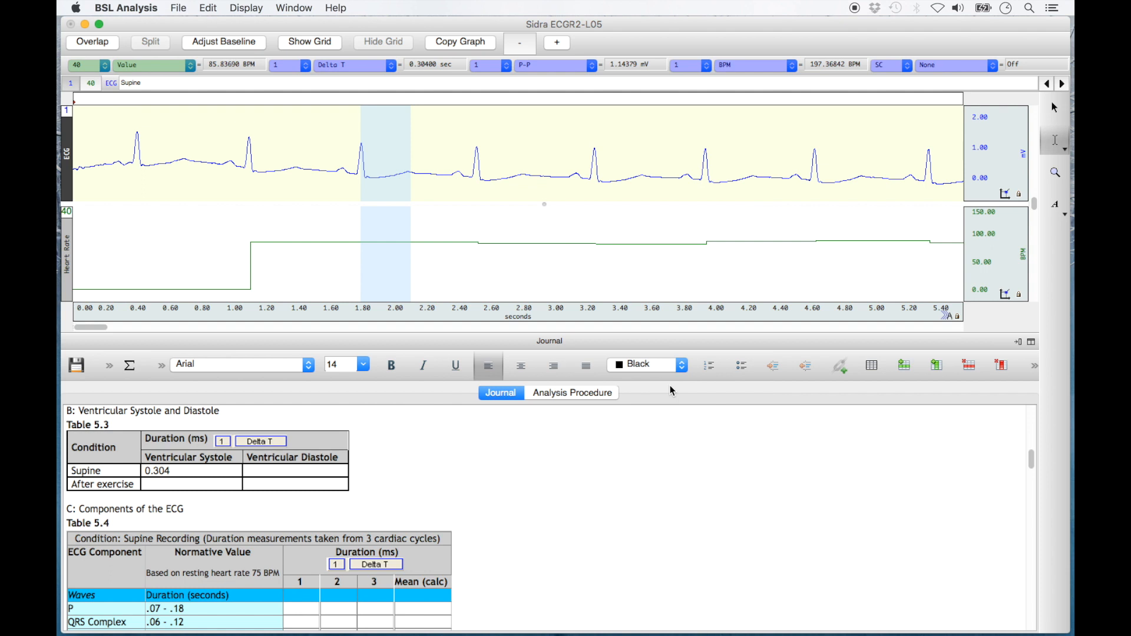
# Select ventricular diastole from about 2.1 s to the R peak at 2.5 s and insert its CH1 Delta T under Supine, Ventricular Diastole.
pyautogui.click(411, 174)
pyautogui.moveTo(410, 175); pyautogui.dragTo(477, 174)
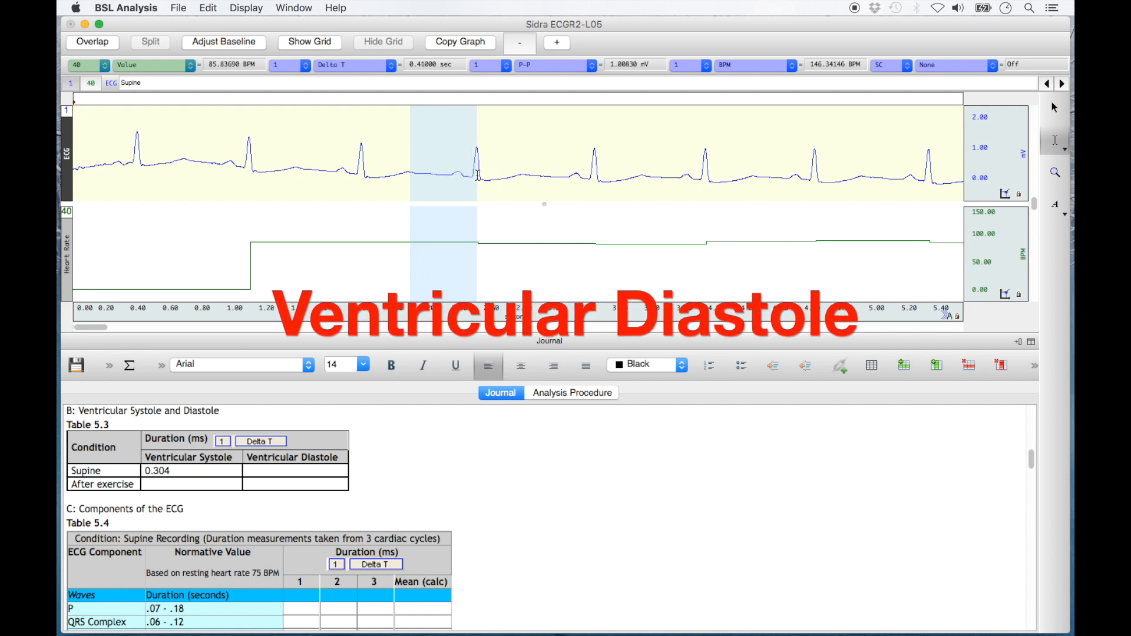
pyautogui.click(298, 472)
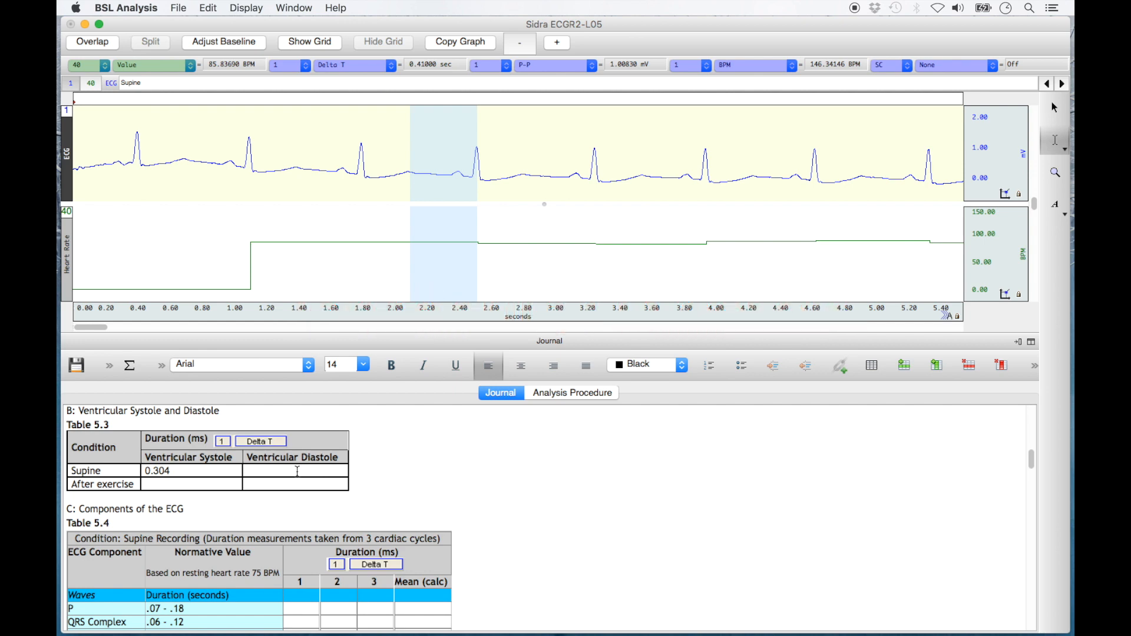
pyautogui.rightClick(298, 471)
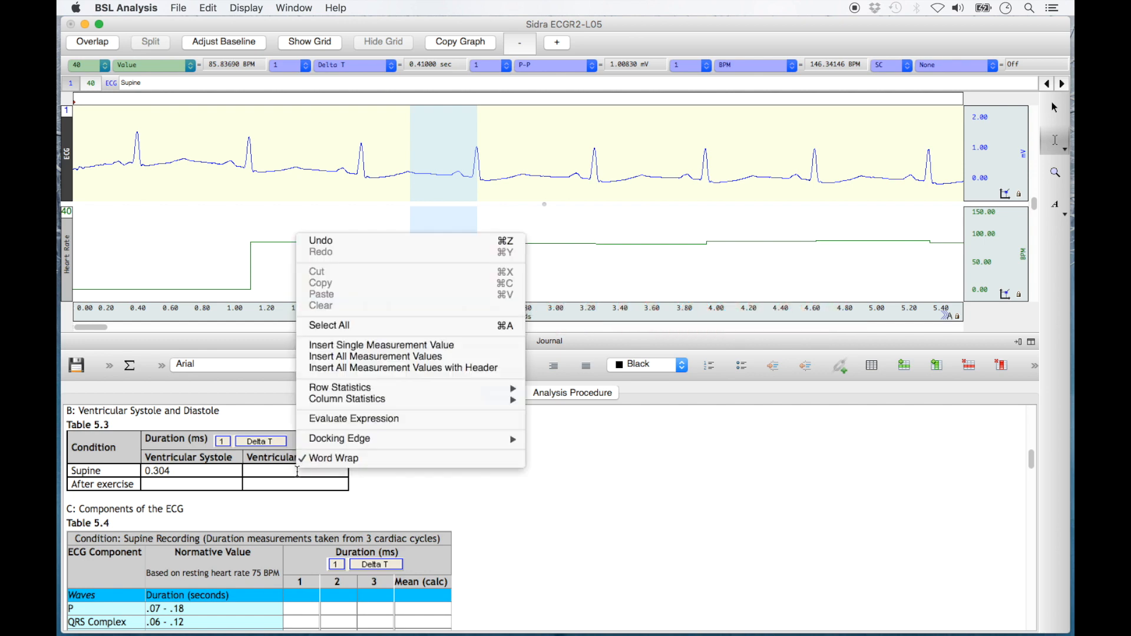
pyautogui.click(426, 345)
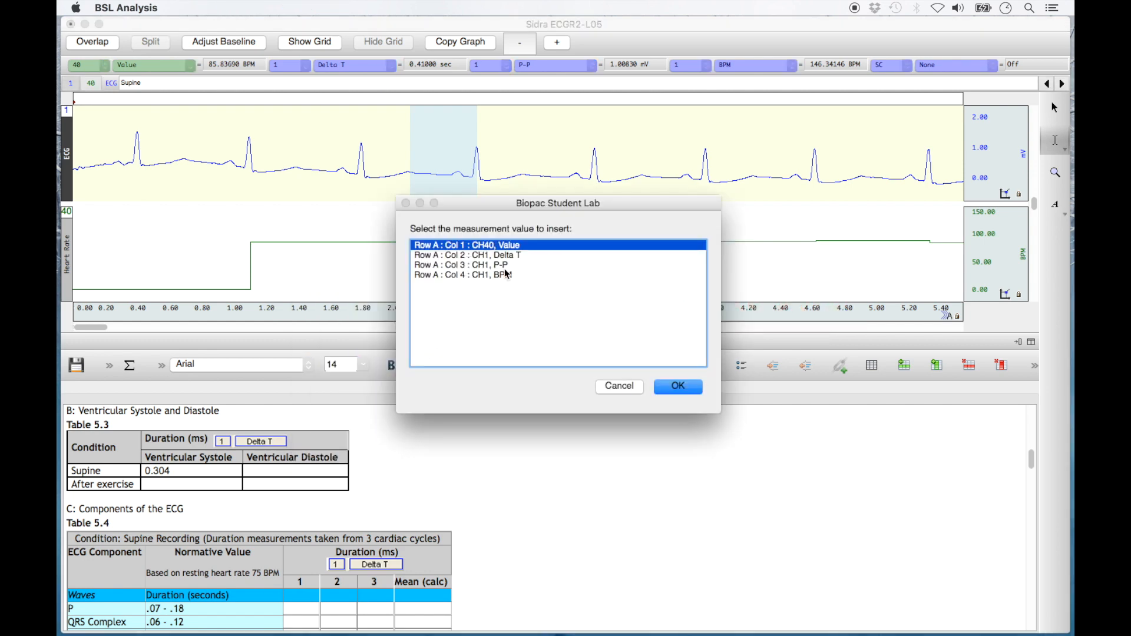
pyautogui.click(517, 257)
pyautogui.click(677, 387)
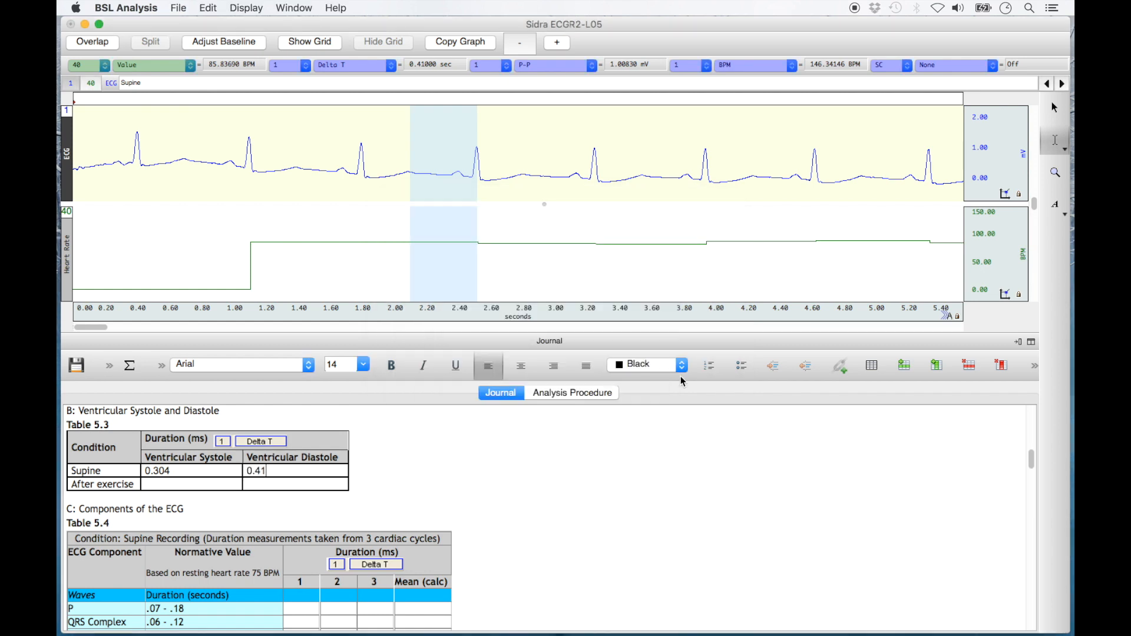
# Go forward through the event markers to the After exercise event and show the recording that follows it.
pyautogui.click(1063, 86)
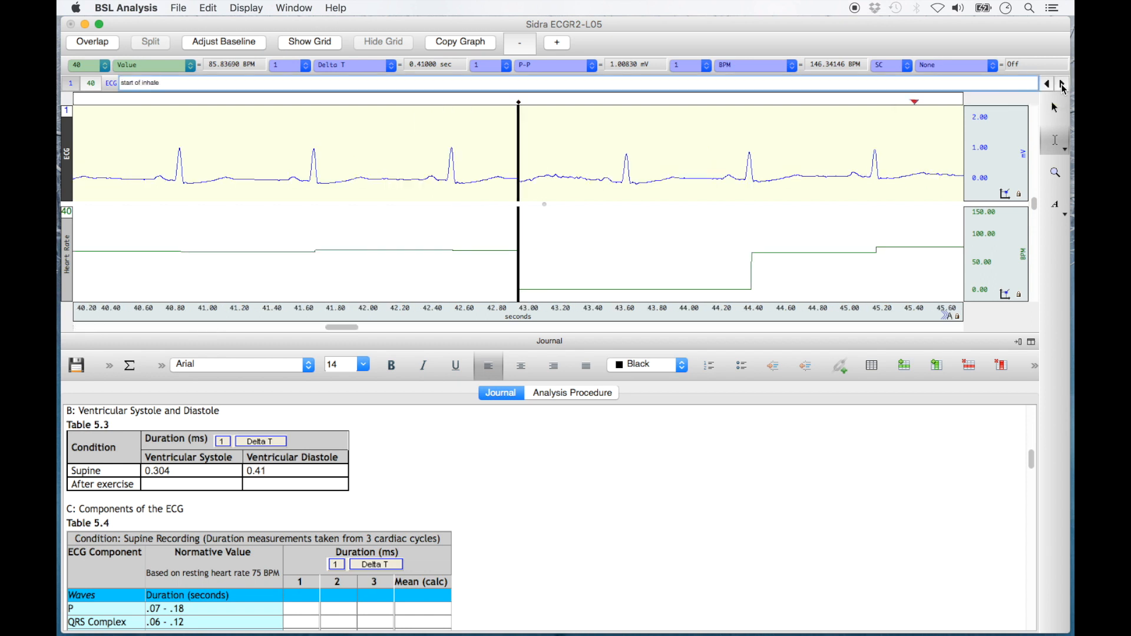
pyautogui.click(1063, 86)
pyautogui.click(1063, 86)
pyautogui.click(1063, 86)
pyautogui.click(1063, 86)
pyautogui.click(1063, 86)
pyautogui.click(1062, 86)
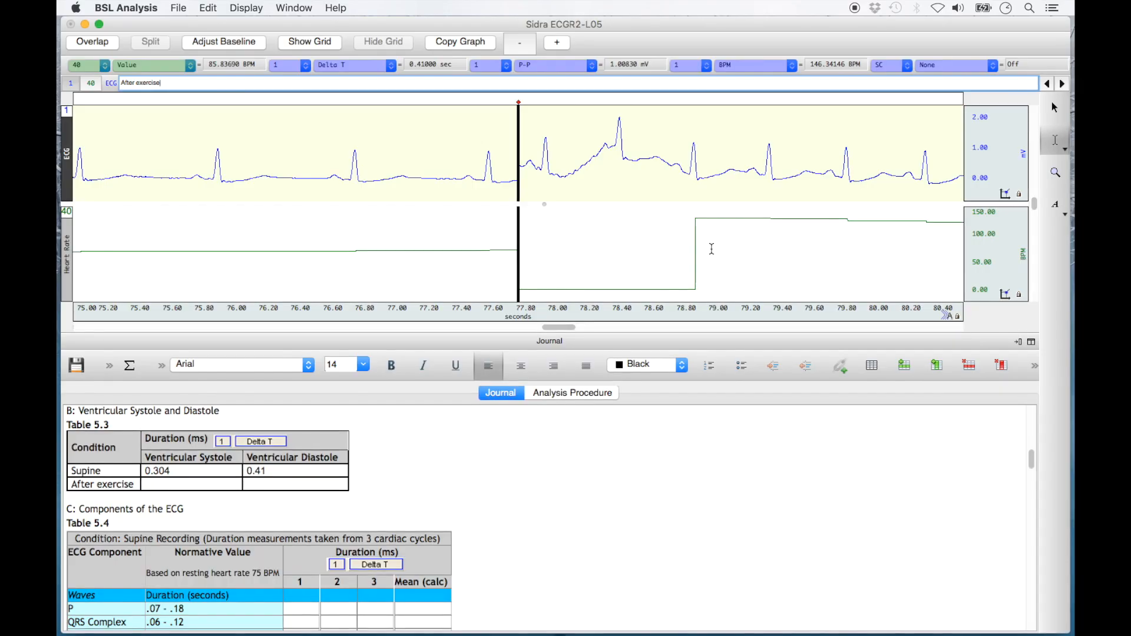
pyautogui.moveTo(557, 328); pyautogui.dragTo(576, 327)
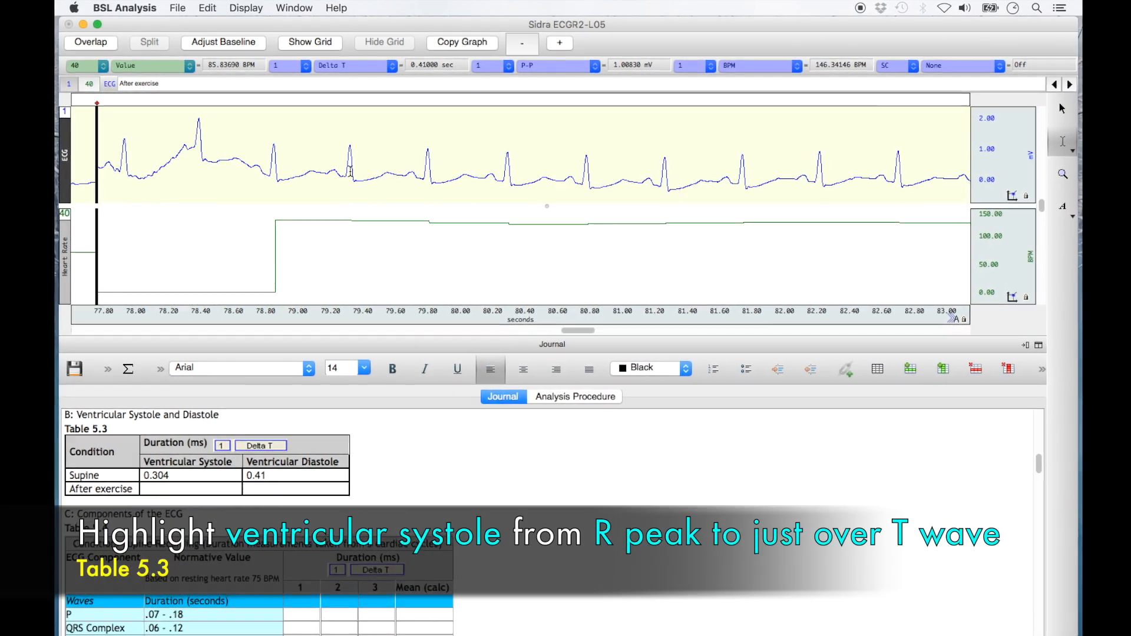
# Select ventricular systole from the R peak at about 79.8 s to about 80.05 s and insert its CH1 Delta T under After exercise, Ventricular Systole.
pyautogui.moveTo(428, 177); pyautogui.dragTo(469, 190)
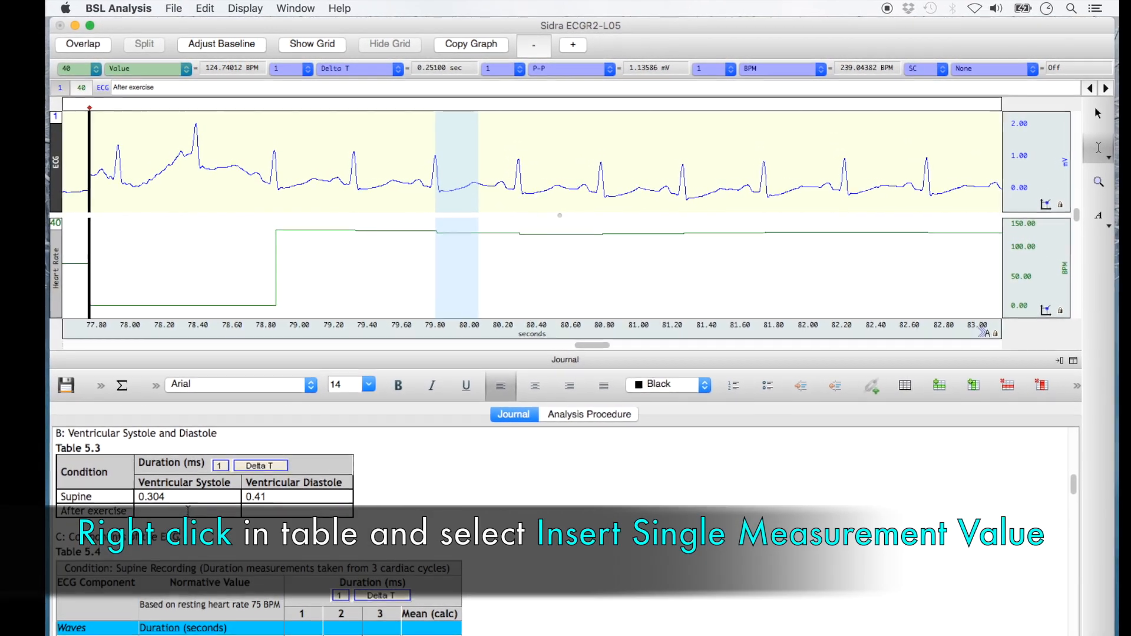
pyautogui.rightClick(192, 501)
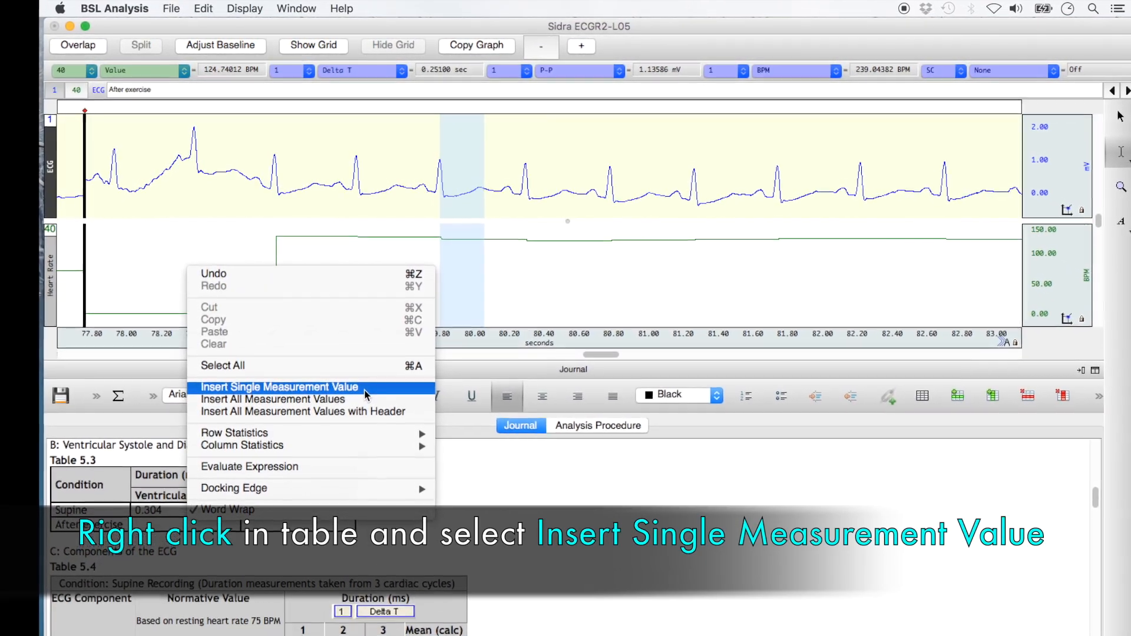
pyautogui.click(365, 393)
pyautogui.click(554, 282)
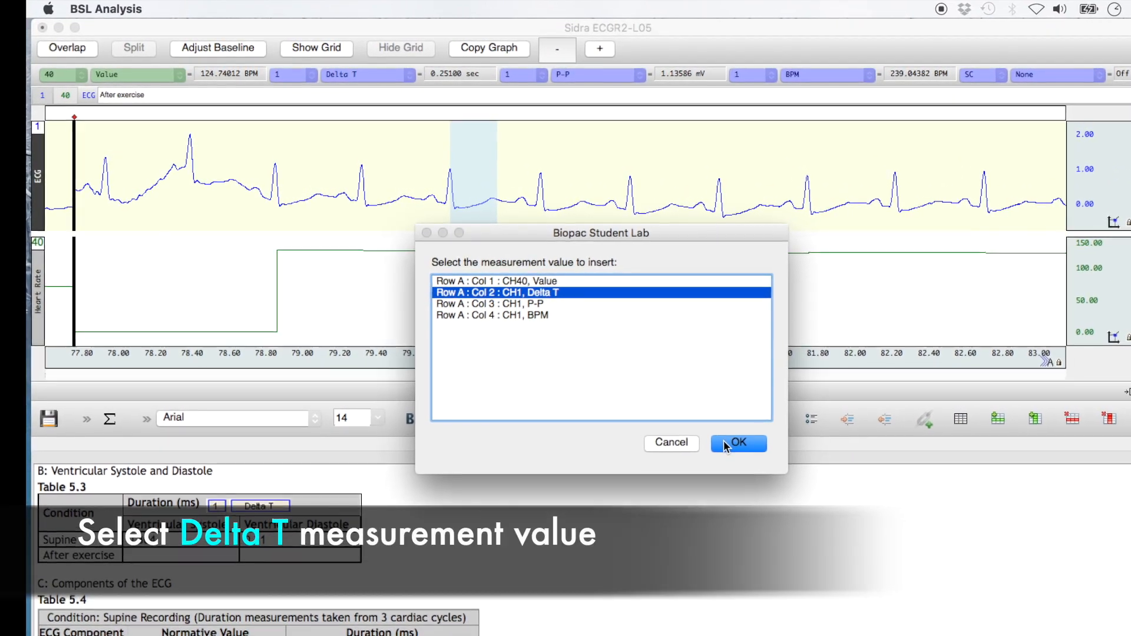
pyautogui.click(730, 447)
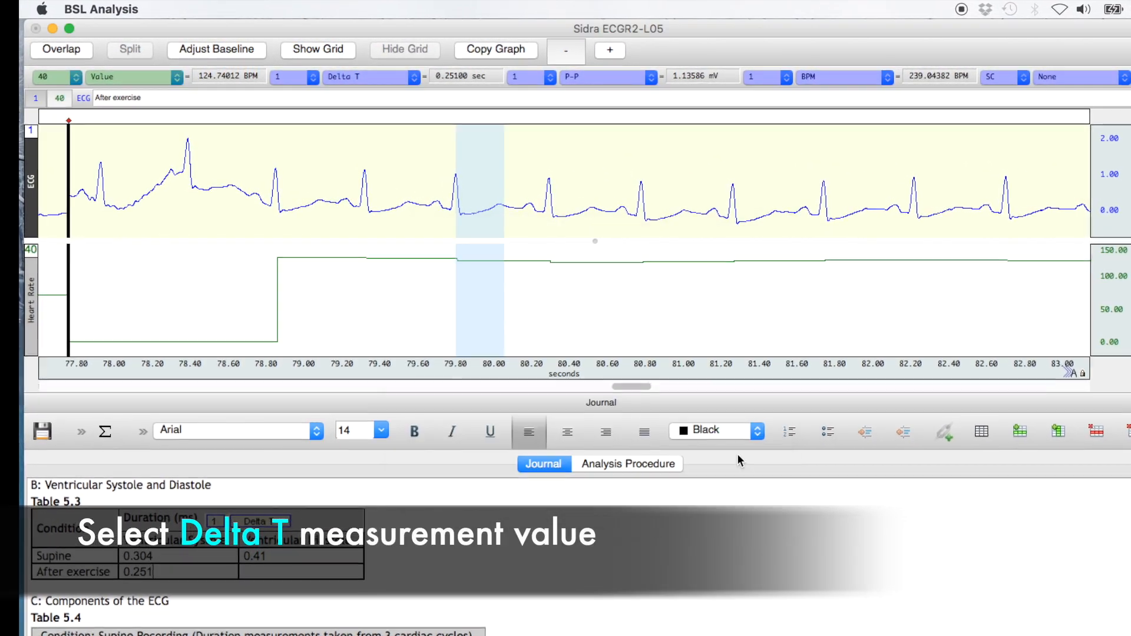
# Select ventricular diastole from about 80.05 s to the R peak at about 80.3 s and insert its CH1 Delta T under After exercise, Ventricular Diastole.
pyautogui.moveTo(506, 209); pyautogui.dragTo(560, 226)
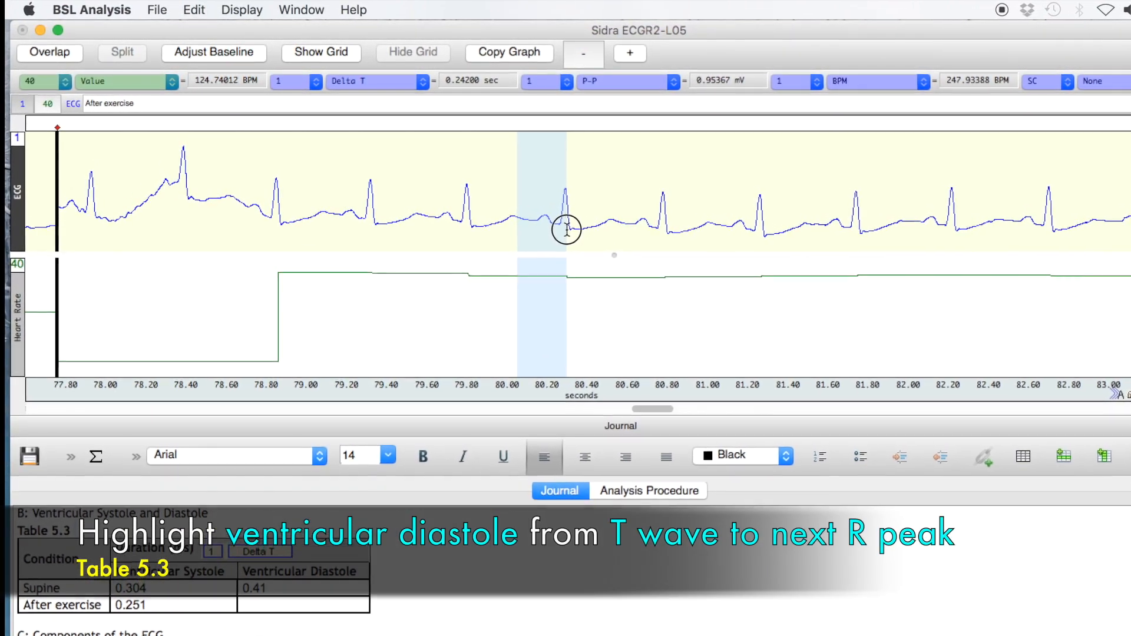
pyautogui.rightClick(274, 612)
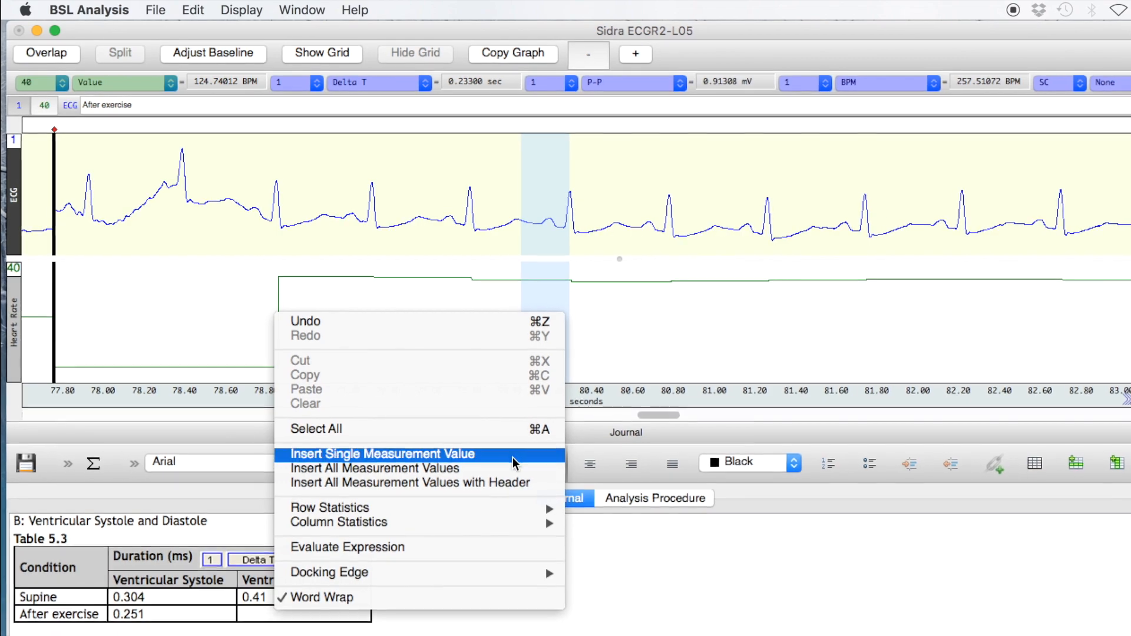
pyautogui.click(354, 422)
pyautogui.click(560, 324)
pyautogui.click(789, 491)
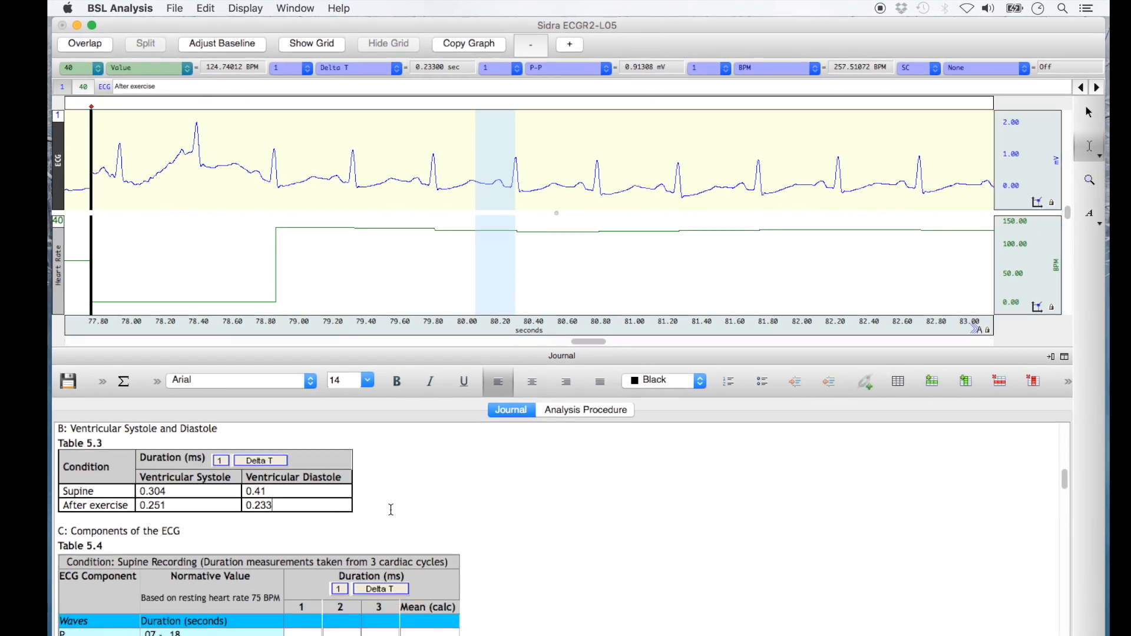
# Bring up Table 5.4 in the journal and return the recording to the Supine event.
pyautogui.scroll(-2, 401, 552)
pyautogui.scroll(-3, 386, 489)
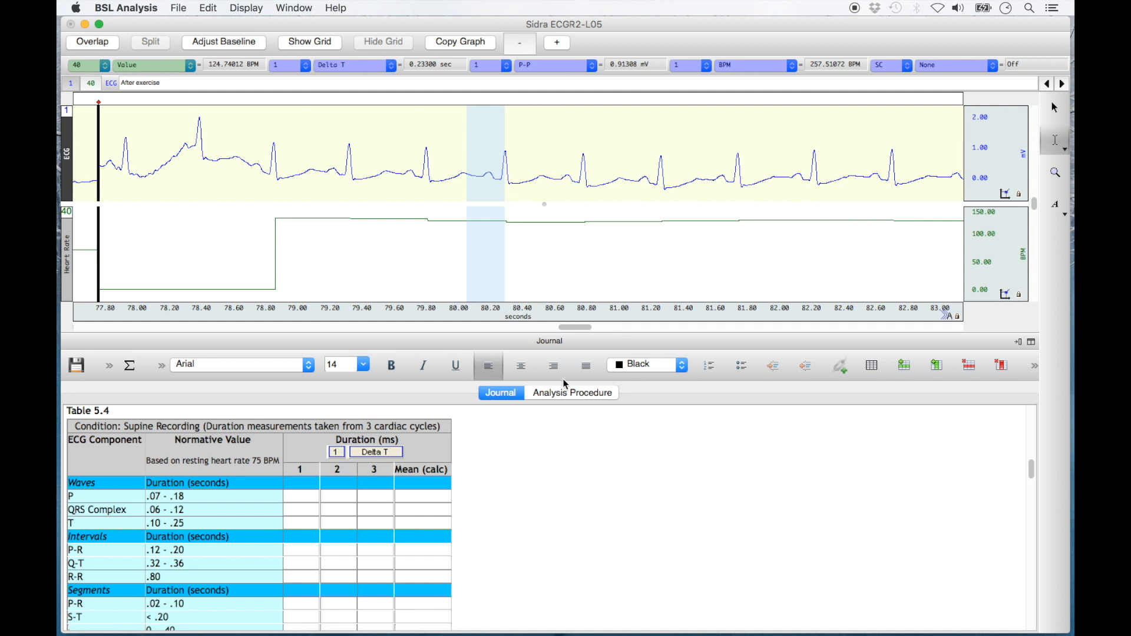
pyautogui.click(1048, 87)
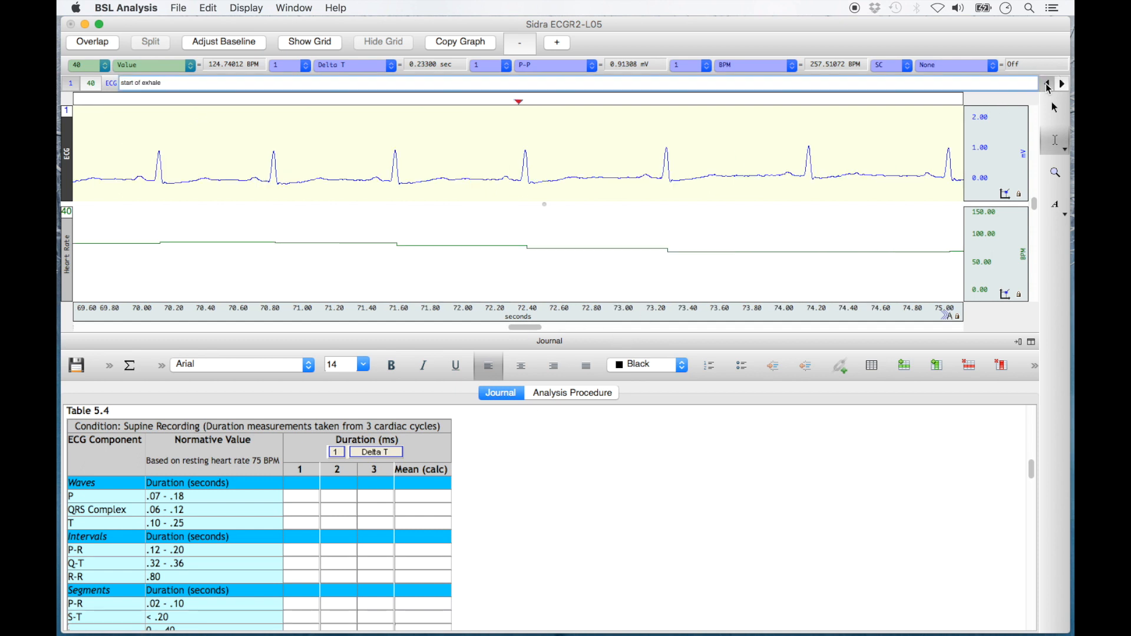
pyautogui.click(1048, 87)
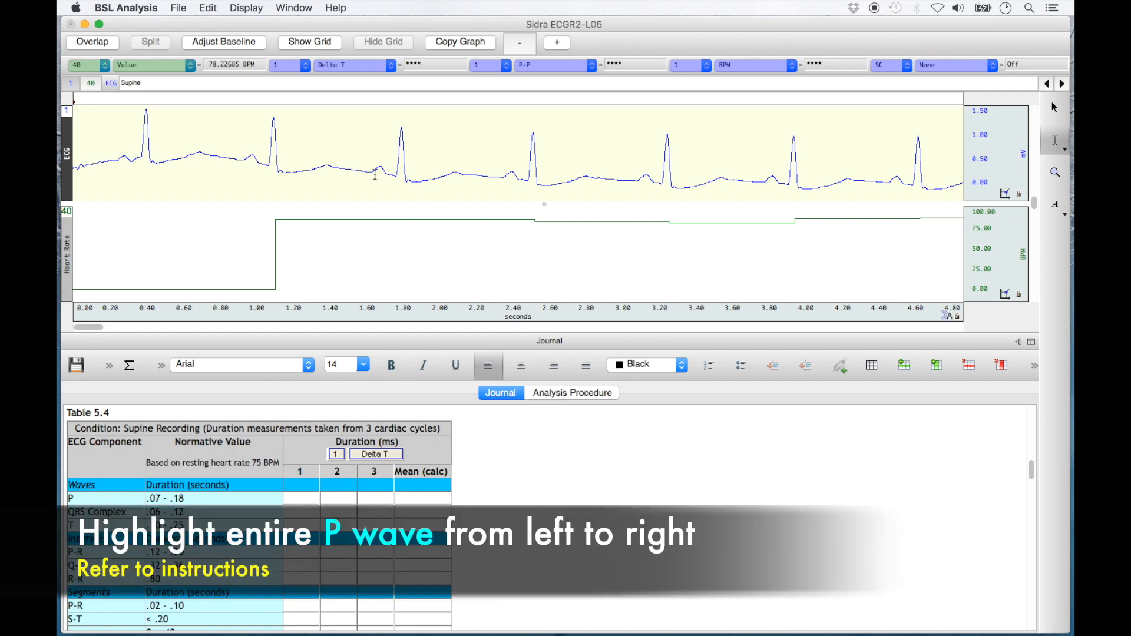
# Select the entire P wave at about 1.7 s and insert its CH1 Delta T in the P row, cycle 1, of Table 5.4.
pyautogui.moveTo(374, 174); pyautogui.dragTo(387, 180)
pyautogui.rightClick(298, 496)
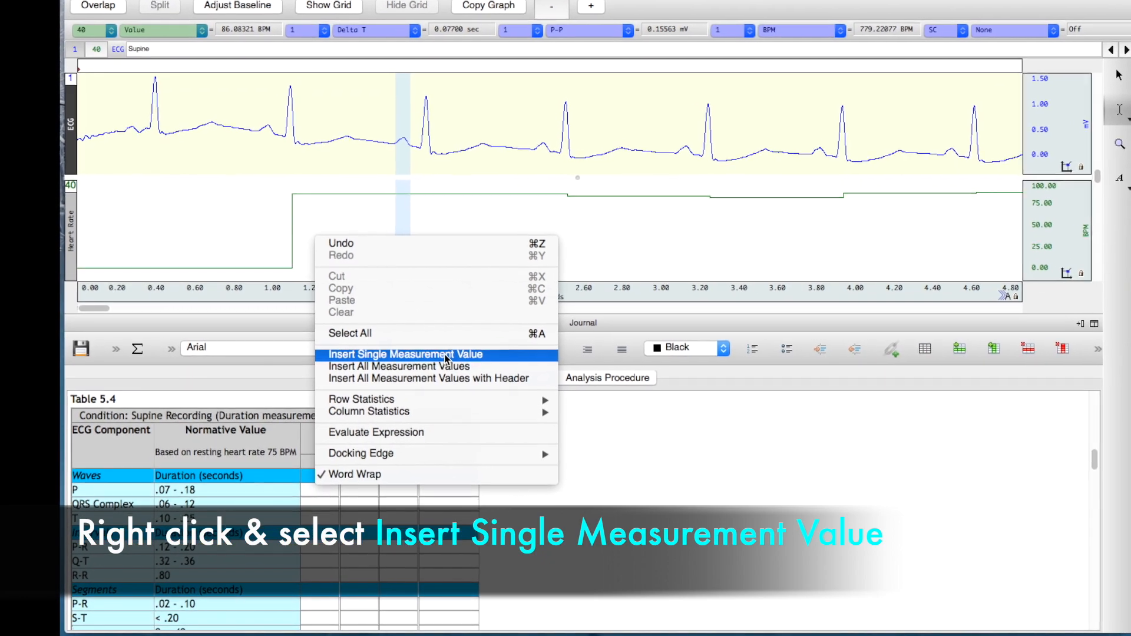
pyautogui.click(445, 355)
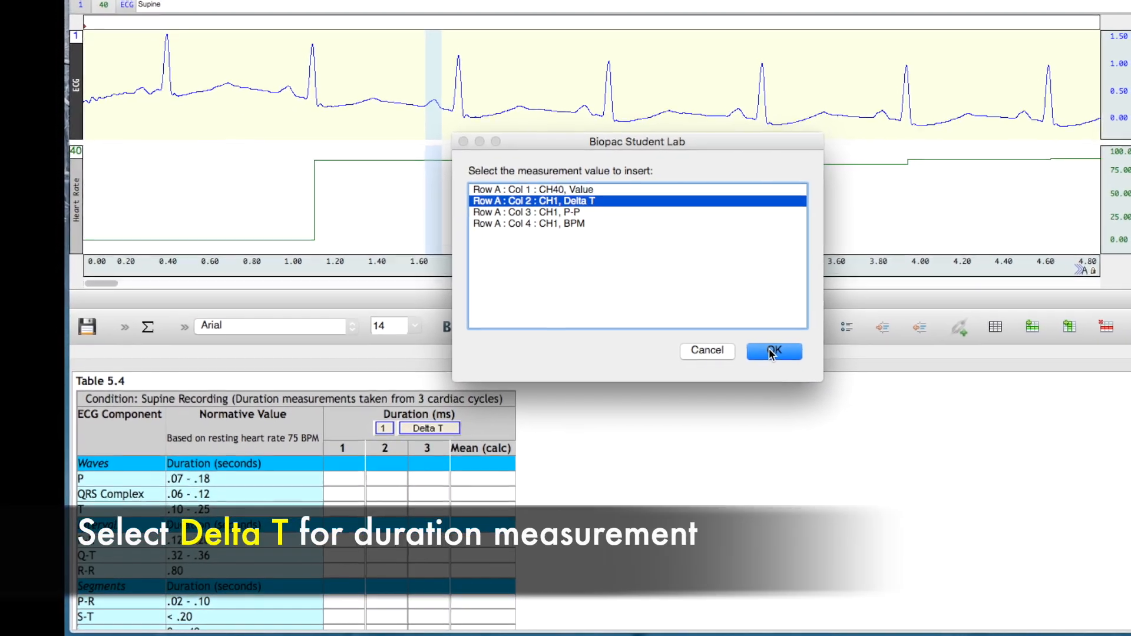
pyautogui.click(804, 341)
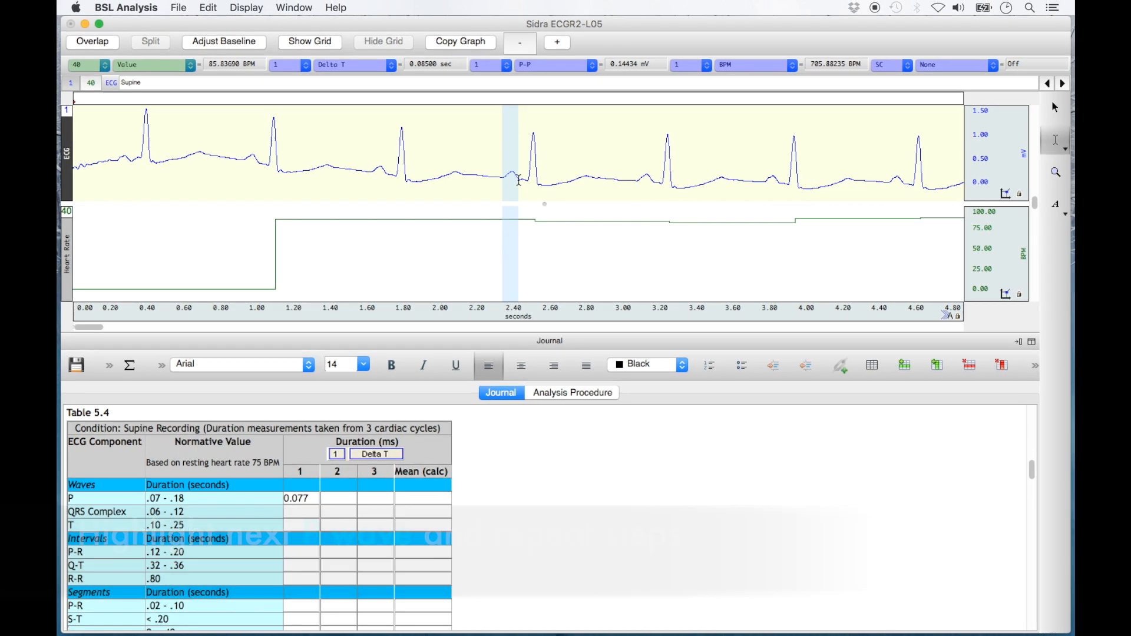
# Insert the CH1 Delta T of the P wave at about 2.4 s in the P row, cycle 2, of Table 5.4.
pyautogui.click(350, 493)
pyautogui.rightClick(350, 493)
pyautogui.click(467, 373)
pyautogui.click(675, 384)
# Select the P wave at about 3.1 s and insert its CH1 Delta T in the P row, cycle 3, of Table 5.4.
pyautogui.moveTo(638, 177); pyautogui.dragTo(654, 187)
pyautogui.rightClick(374, 500)
pyautogui.click(512, 370)
pyautogui.click(676, 384)
# Calculate the row mean of the P wave durations in the Mean column of Table 5.4.
pyautogui.rightClick(431, 497)
pyautogui.moveTo(612, 415)
pyautogui.click(681, 427)
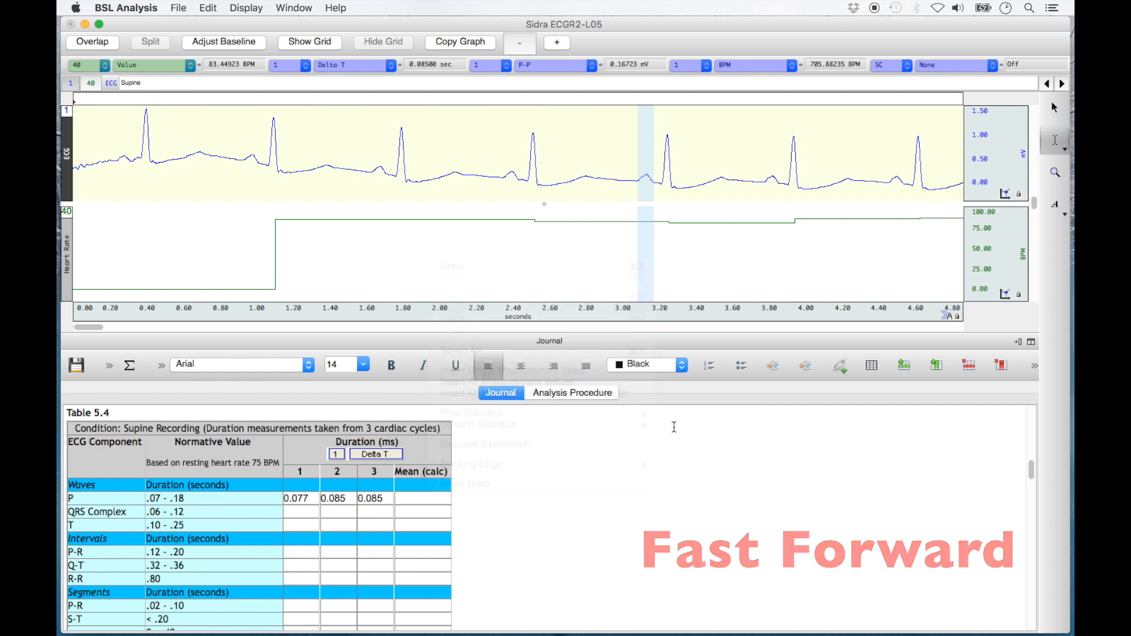
# Select the QRS complex at about 1.8 s and insert its CH1 Delta T in the QRS Complex row, cycle 1.
pyautogui.moveTo(395, 177); pyautogui.dragTo(408, 181)
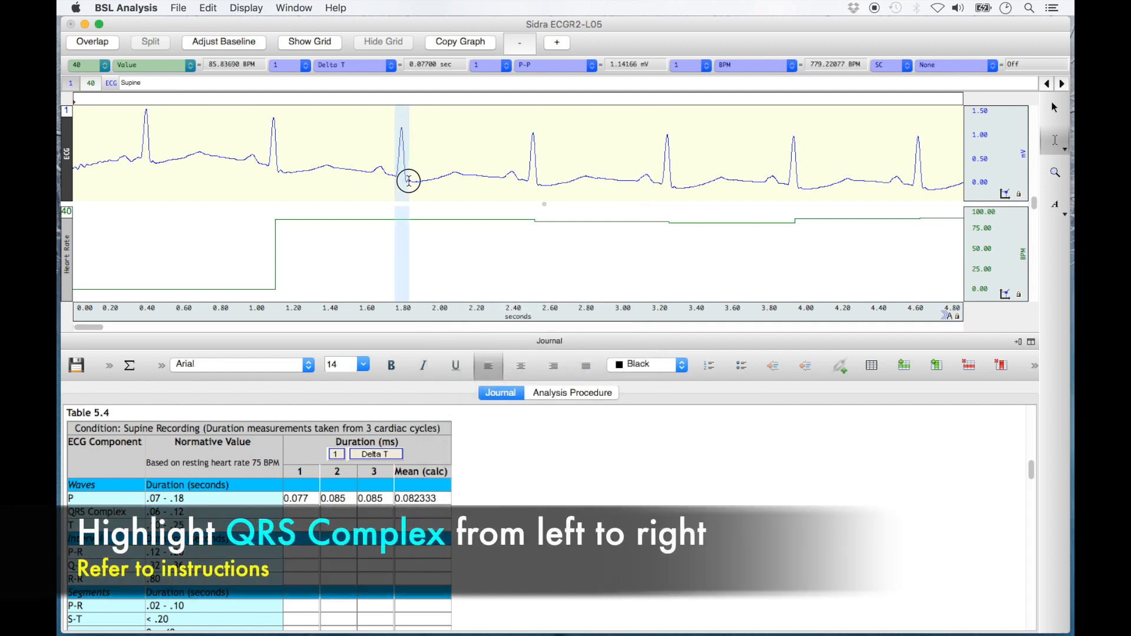
pyautogui.moveTo(408, 181); pyautogui.dragTo(407, 180)
pyautogui.rightClick(303, 511)
pyautogui.click(455, 386)
pyautogui.click(482, 254)
pyautogui.click(677, 386)
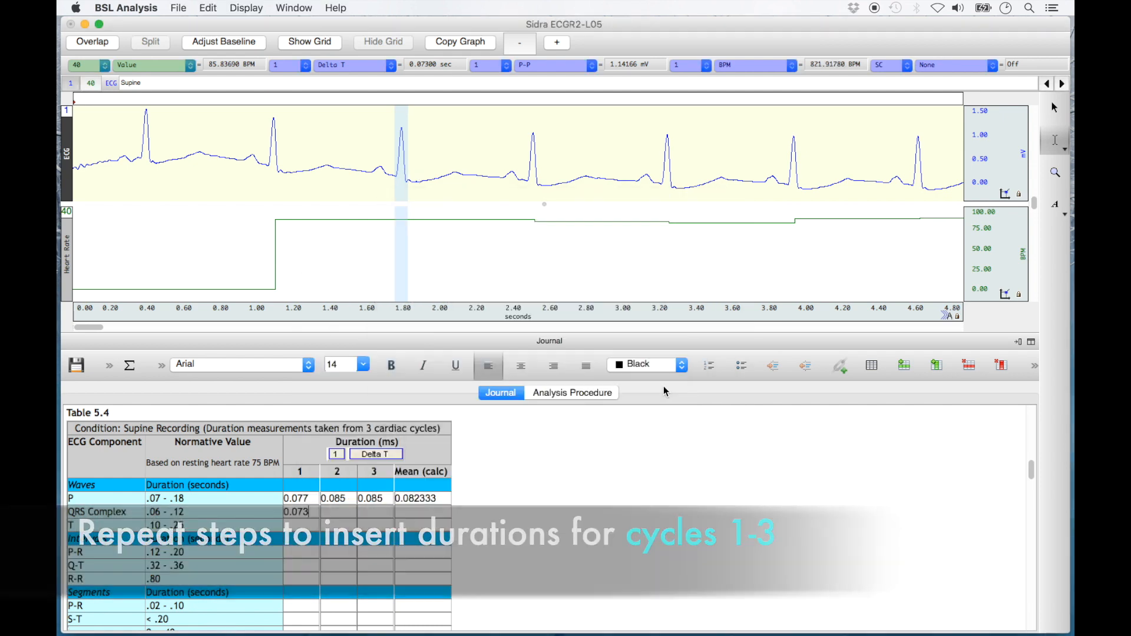
# Select the QRS complex at about 2.5 s and insert its CH1 Delta T in the QRS Complex row, cycle 2.
pyautogui.moveTo(527, 179); pyautogui.dragTo(540, 186)
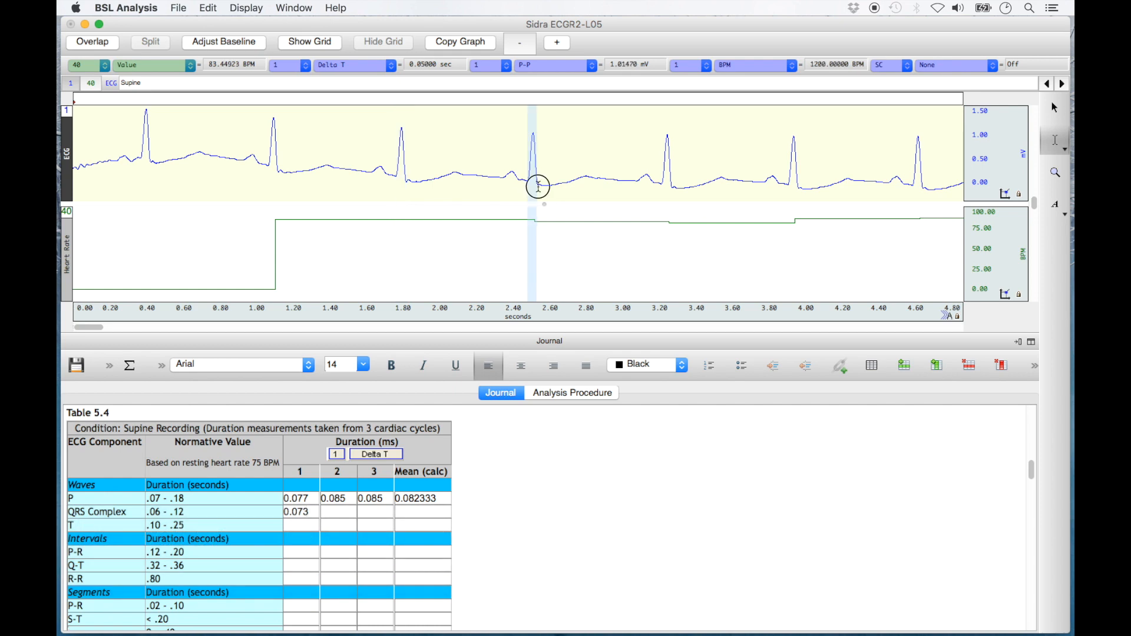
pyautogui.rightClick(336, 511)
pyautogui.click(497, 382)
pyautogui.click(676, 384)
# Select the QRS complex at about 3.25 s and insert its CH1 Delta T in the QRS Complex row, cycle 3.
pyautogui.moveTo(662, 183); pyautogui.dragTo(673, 190)
pyautogui.rightClick(373, 511)
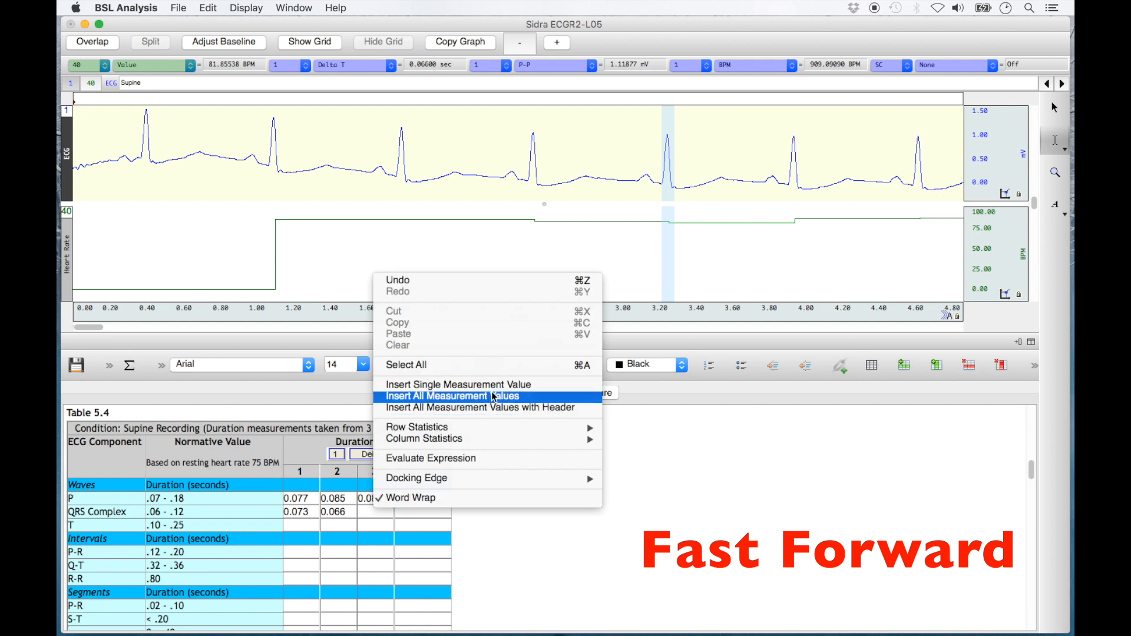
pyautogui.click(448, 395)
pyautogui.click(447, 257)
pyautogui.click(676, 385)
# Calculate the row mean of the QRS Complex durations in the Mean column of Table 5.4.
pyautogui.rightClick(418, 512)
pyautogui.moveTo(530, 429)
pyautogui.click(660, 445)
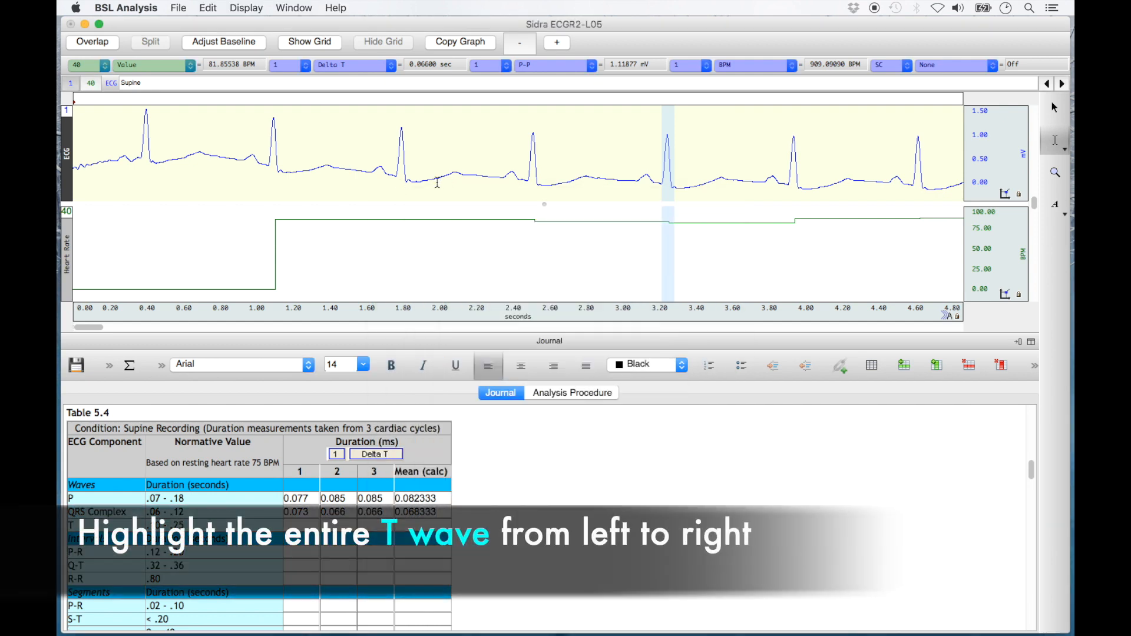
# Select the T wave from about 1.9 s to 2.1 s and insert its CH1 Delta T in the T row, cycle 1.
pyautogui.moveTo(422, 182); pyautogui.dragTo(461, 184)
pyautogui.rightClick(301, 525)
pyautogui.click(463, 399)
pyautogui.click(540, 255)
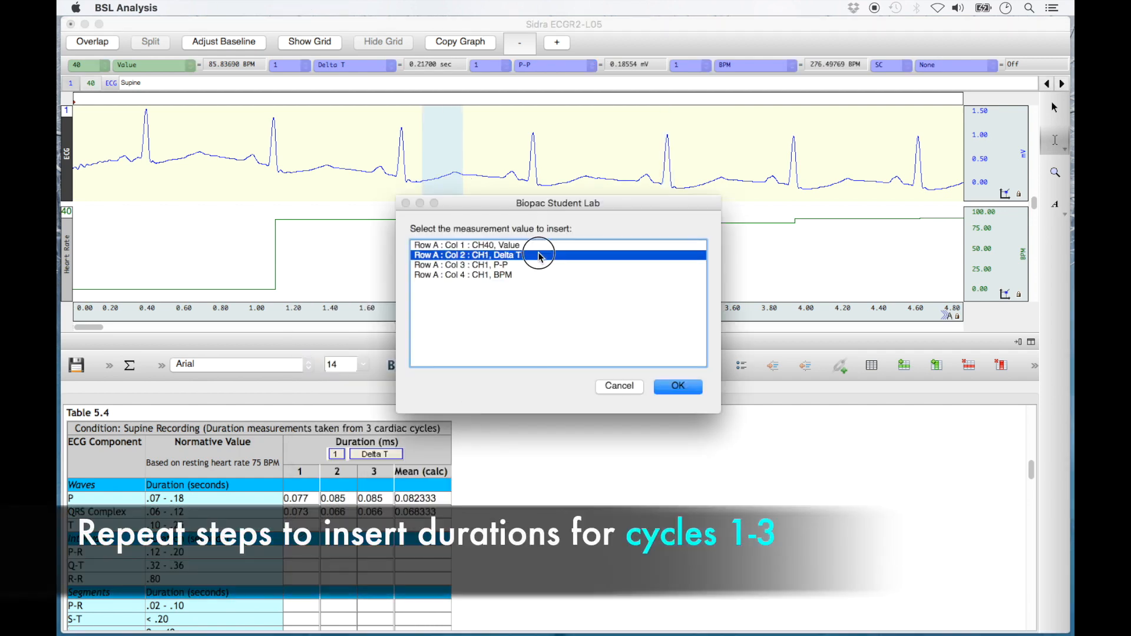
pyautogui.click(675, 389)
# Select the T wave from about 2.6 s to 2.8 s and insert its CH1 Delta T in the T row, cycle 2.
pyautogui.moveTo(555, 183); pyautogui.dragTo(593, 187)
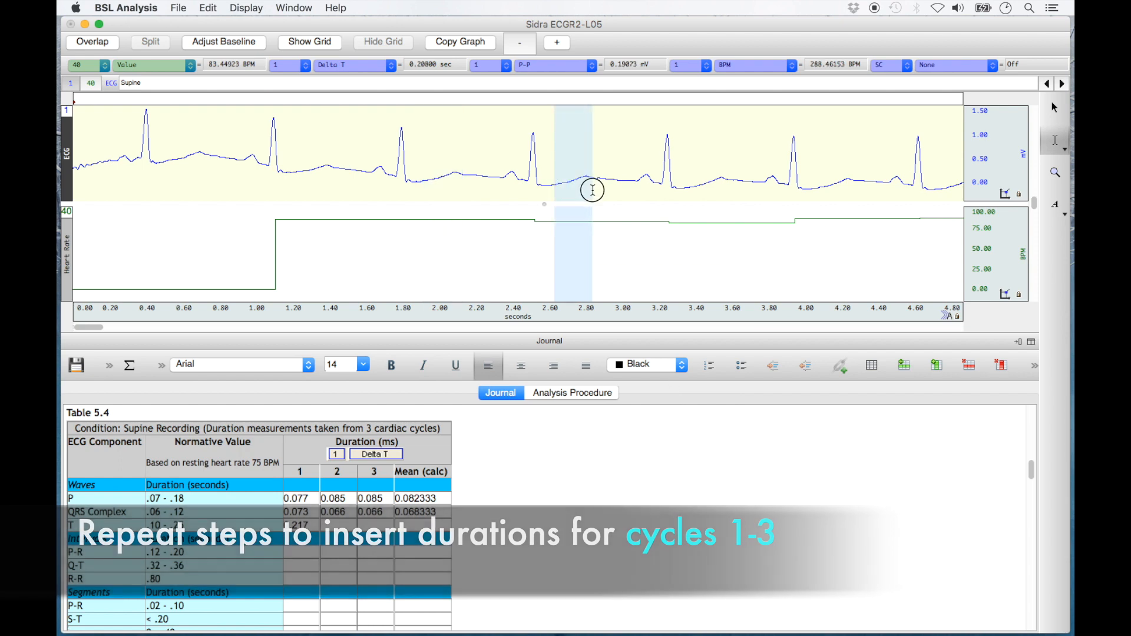
pyautogui.rightClick(346, 525)
pyautogui.click(430, 399)
pyautogui.click(540, 255)
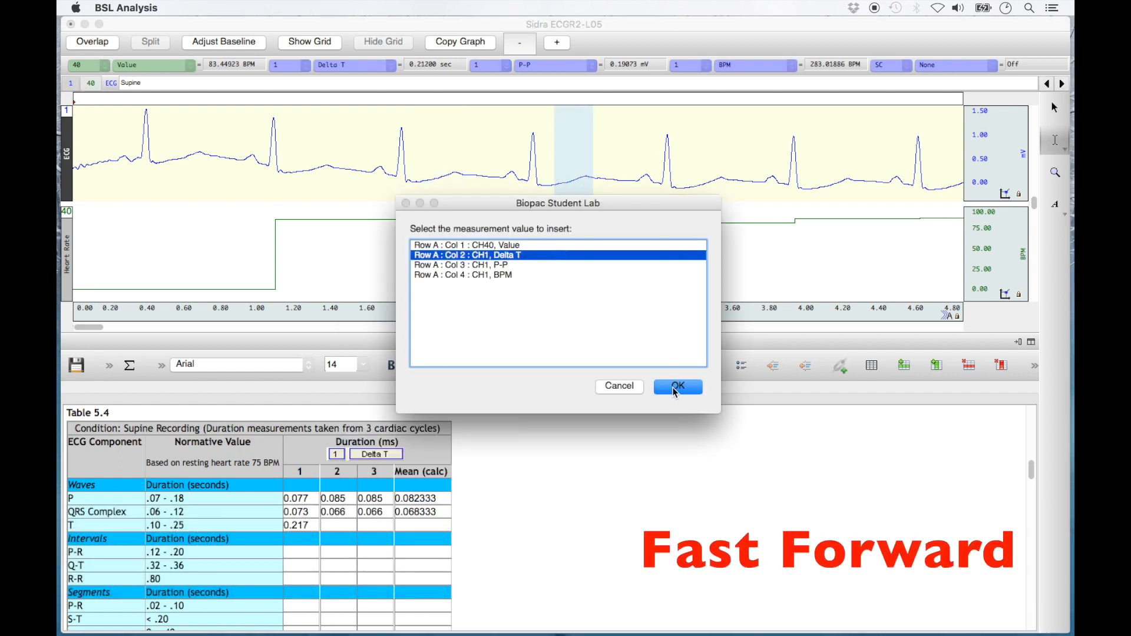
pyautogui.click(675, 387)
# Select the T wave from about 3.4 s to 3.6 s and insert its CH1 Delta T in the T row, cycle 3.
pyautogui.moveTo(690, 187); pyautogui.dragTo(728, 192)
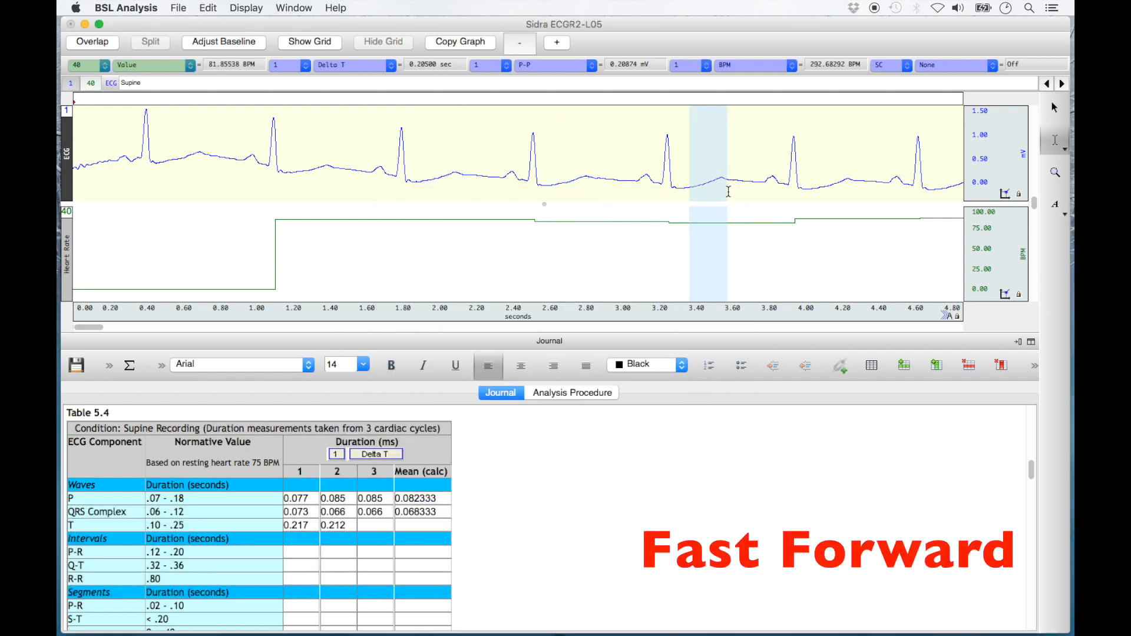
pyautogui.rightClick(369, 526)
pyautogui.click(412, 400)
pyautogui.click(540, 242)
pyautogui.click(677, 384)
# Calculate the row mean of the T wave durations in the Mean column of Table 5.4.
pyautogui.rightClick(421, 525)
pyautogui.moveTo(624, 443)
pyautogui.click(676, 458)
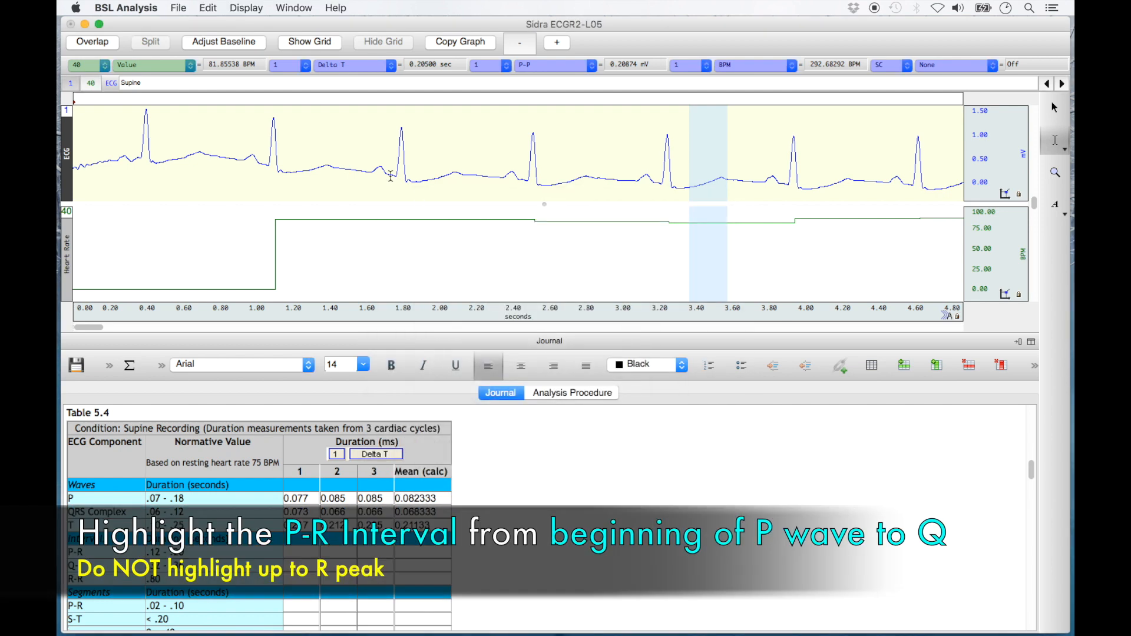
# Select the P-R interval from the P wave start at about 1.64 s to Q at 1.76 s and insert its Delta T in P-R interval cycle 1.
pyautogui.moveTo(372, 172); pyautogui.dragTo(395, 188)
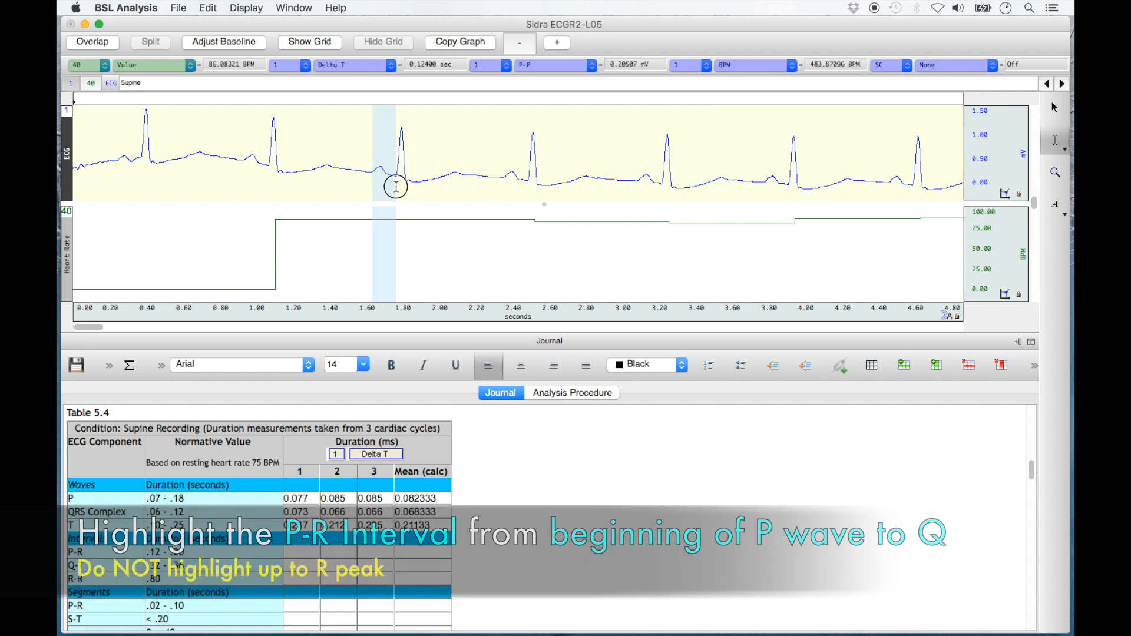
pyautogui.rightClick(299, 551)
pyautogui.click(354, 440)
pyautogui.click(512, 250)
pyautogui.click(675, 385)
# Select the P-R interval from about 2.35 s to Q at about 2.48 s and insert its Delta T in the P-R interval row, cycle 2.
pyautogui.moveTo(504, 177); pyautogui.dragTo(526, 187)
pyautogui.click(338, 552)
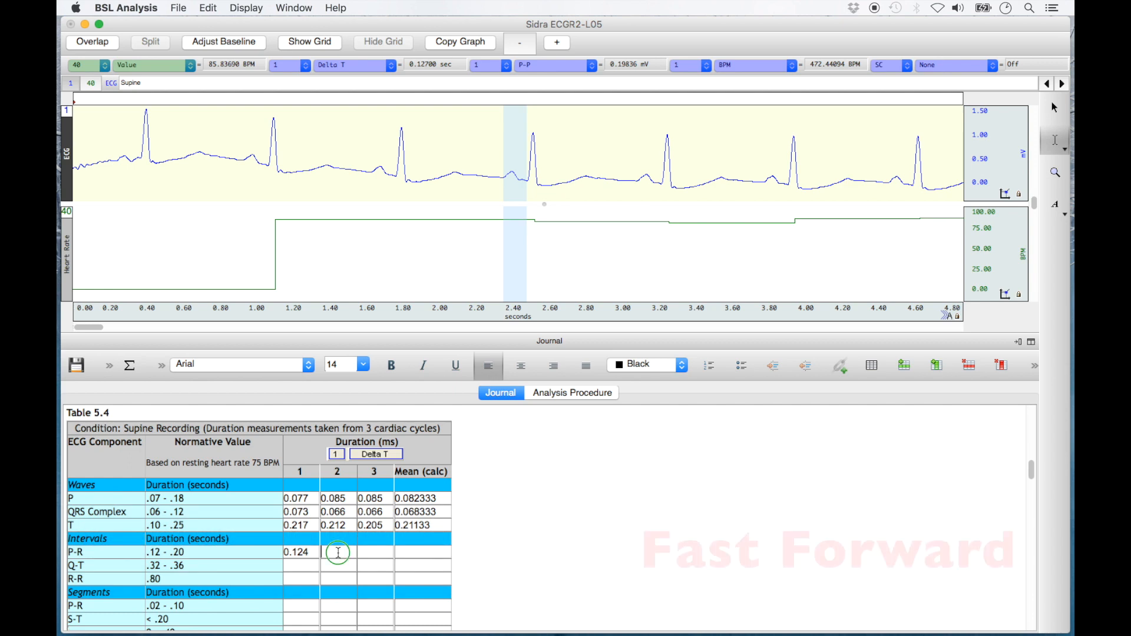
pyautogui.rightClick(338, 553)
pyautogui.click(501, 430)
pyautogui.click(494, 257)
pyautogui.click(663, 387)
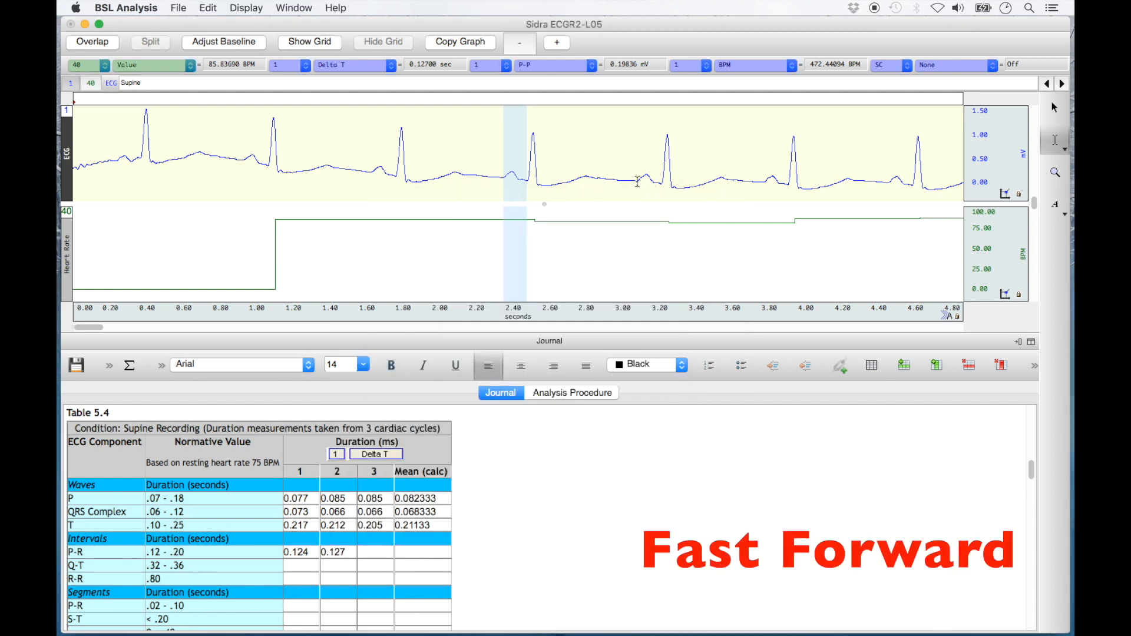
# Select the P-R interval from about 3.08 s to Q at about 3.21 s and insert its Delta T in the P-R interval row, cycle 3.
pyautogui.moveTo(637, 182); pyautogui.dragTo(659, 190)
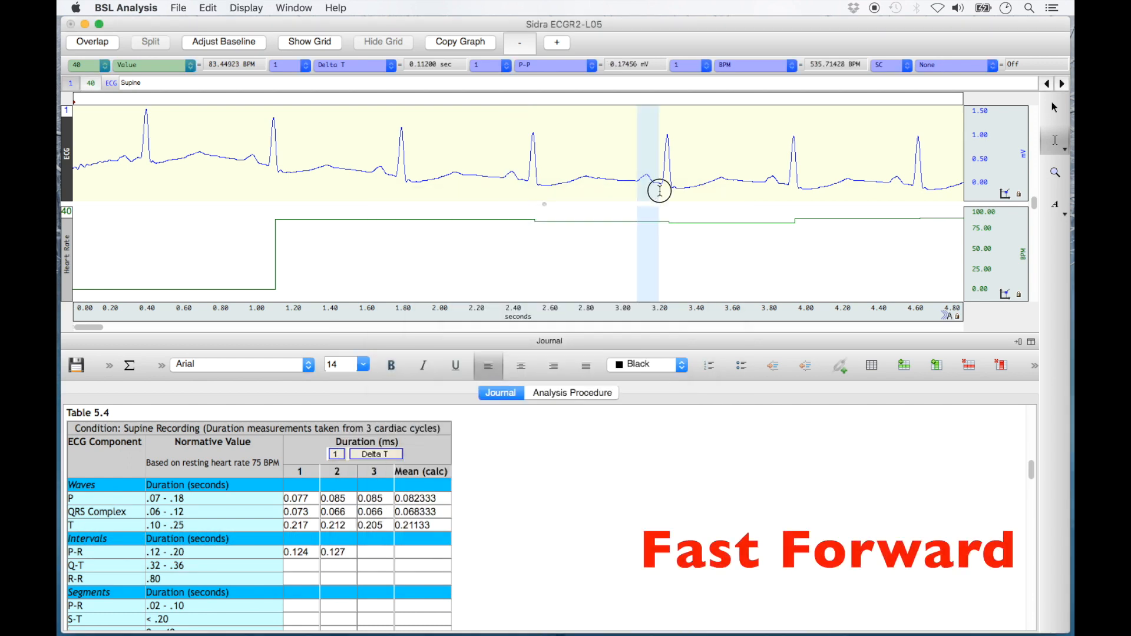
pyautogui.rightClick(365, 553)
pyautogui.click(501, 429)
pyautogui.click(518, 258)
pyautogui.click(672, 389)
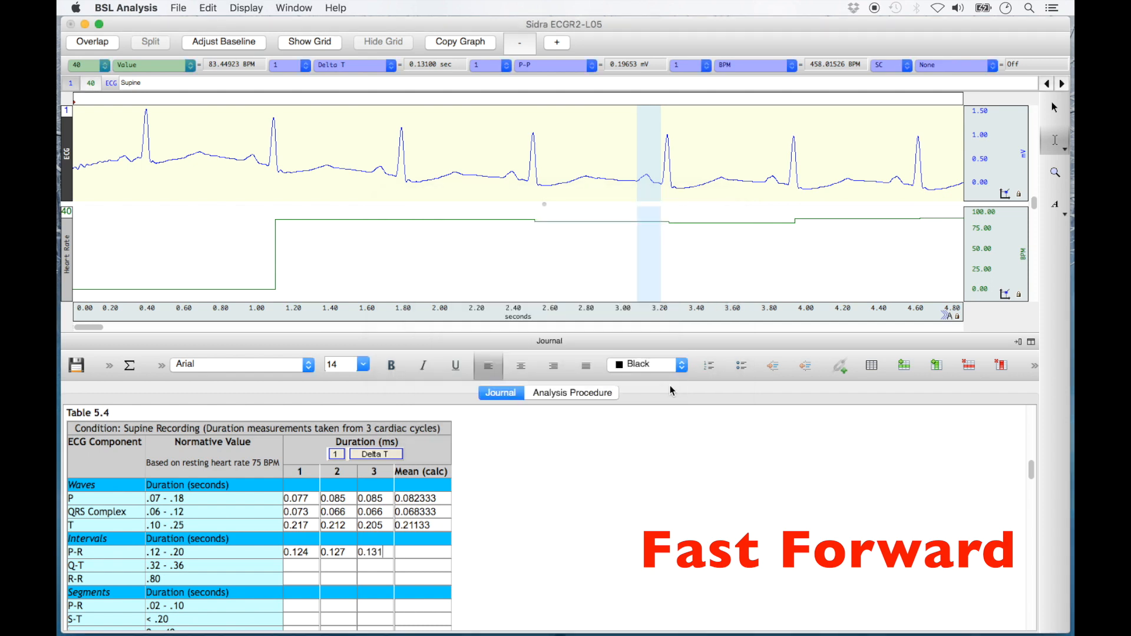
# Calculate the row mean of the P-R interval durations in the Mean column of Table 5.4.
pyautogui.rightClick(410, 551)
pyautogui.moveTo(530, 467)
pyautogui.click(660, 483)
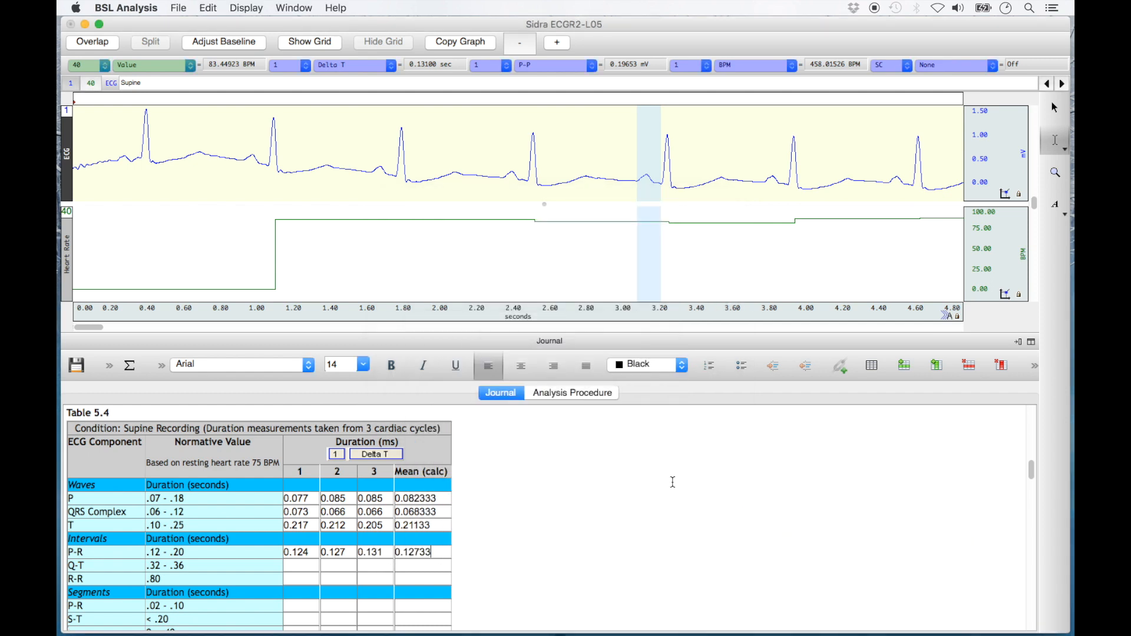
# Select the Q-T interval from Q at about 1.76 s to the T wave end at 2.13 s and insert its Delta T in the Q-T row, cycle 1.
pyautogui.moveTo(397, 176); pyautogui.dragTo(461, 189)
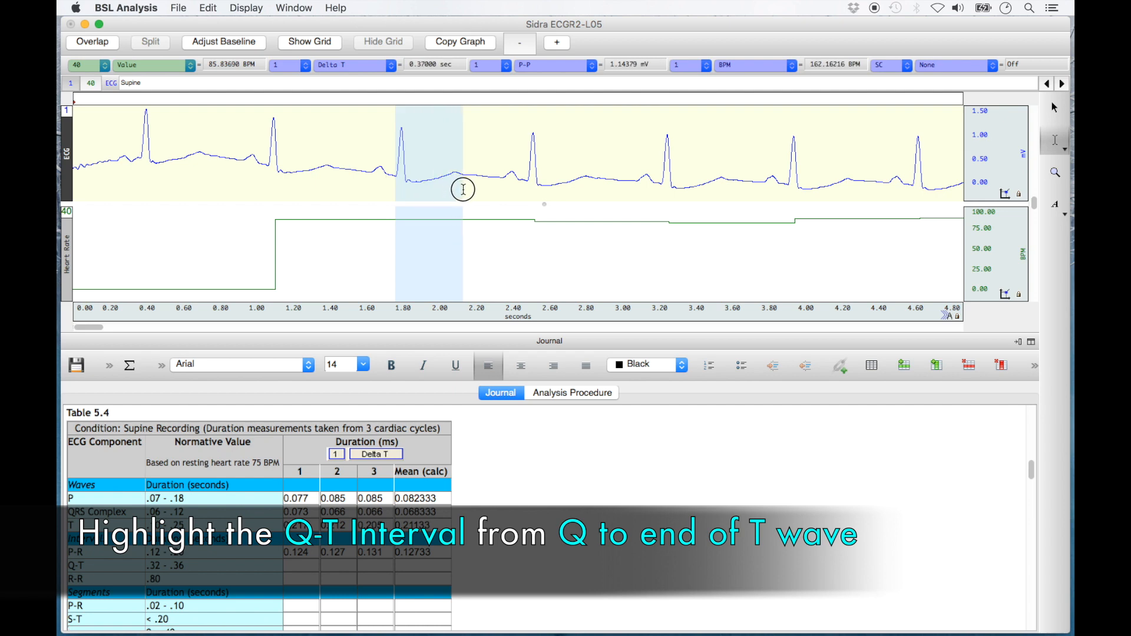
pyautogui.rightClick(301, 563)
pyautogui.click(471, 448)
pyautogui.click(524, 256)
pyautogui.click(675, 384)
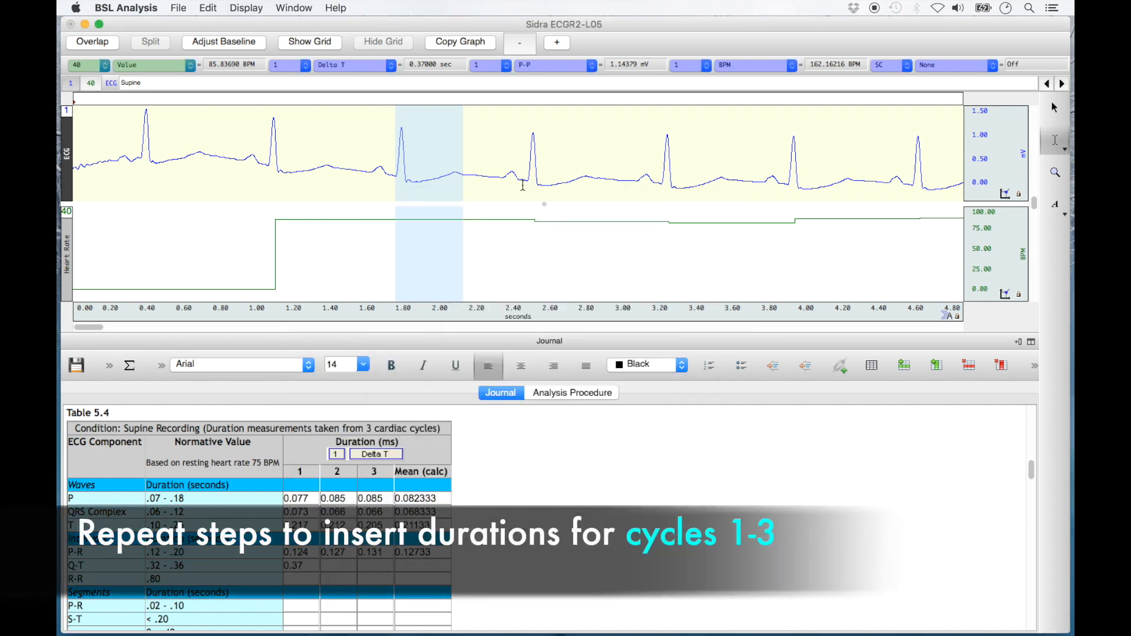
# Select the Q-T interval from Q at about 2.48 s to the T wave end at about 2.84 s and insert its Delta T in the Q-T row, cycle 2.
pyautogui.moveTo(527, 182); pyautogui.dragTo(592, 199)
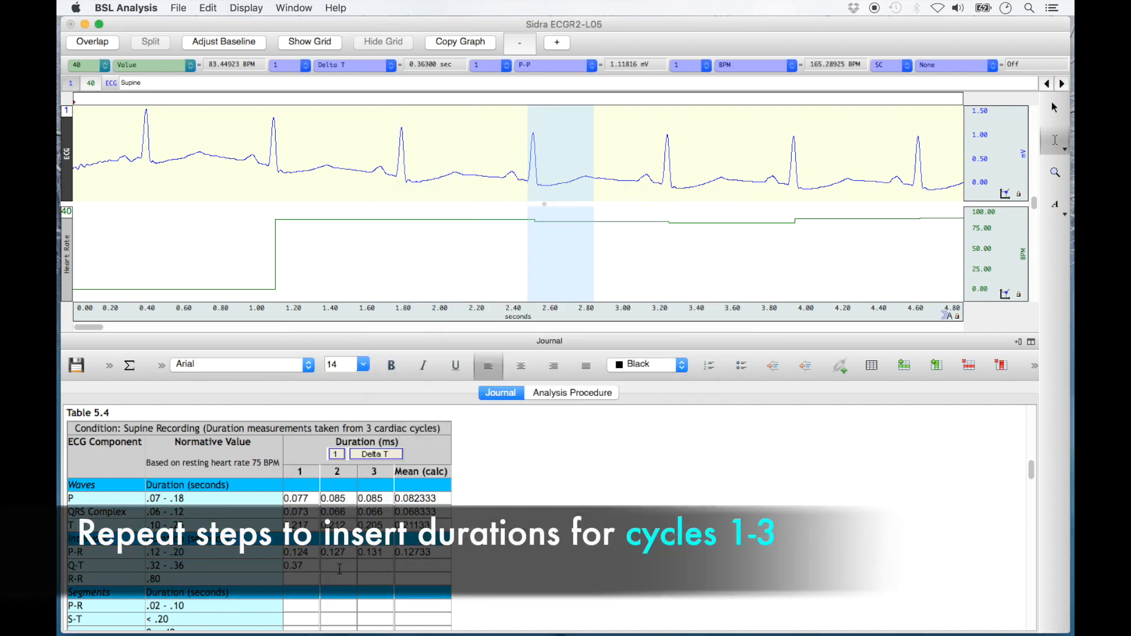
pyautogui.rightClick(340, 569)
pyautogui.click(447, 434)
pyautogui.click(501, 256)
pyautogui.click(674, 384)
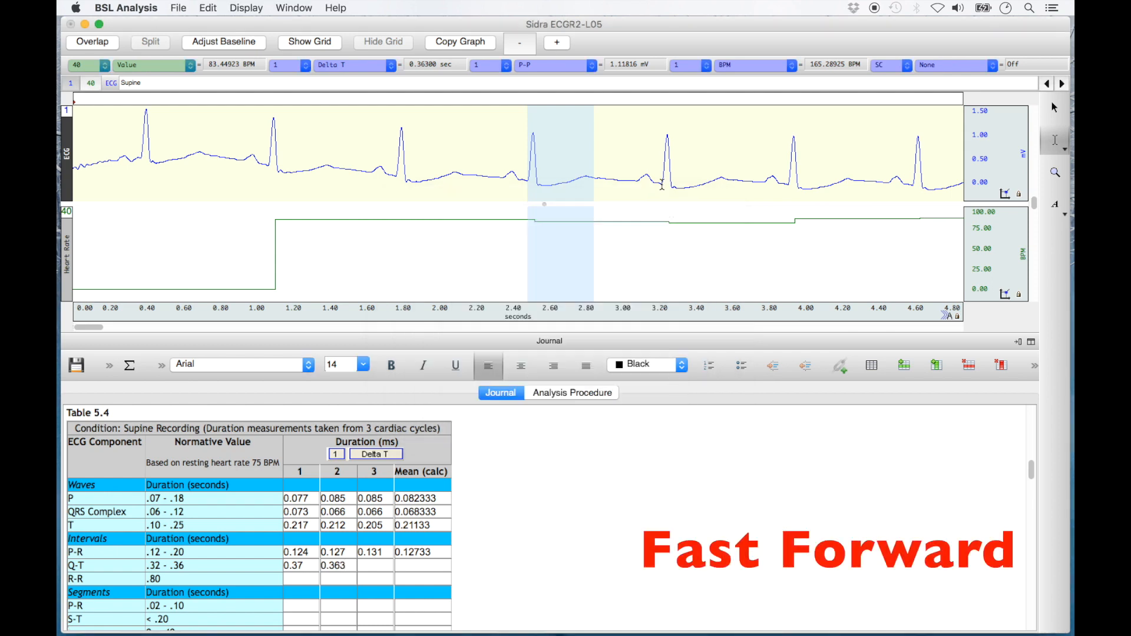
# Insert the Delta T of the Q-T interval from about 3.21 s to 3.57 s in cycle 3, and calculate the Q-T row mean.
pyautogui.moveTo(660, 184); pyautogui.dragTo(727, 195)
pyautogui.rightClick(391, 571)
pyautogui.click(477, 454)
pyautogui.click(500, 258)
pyautogui.click(675, 383)
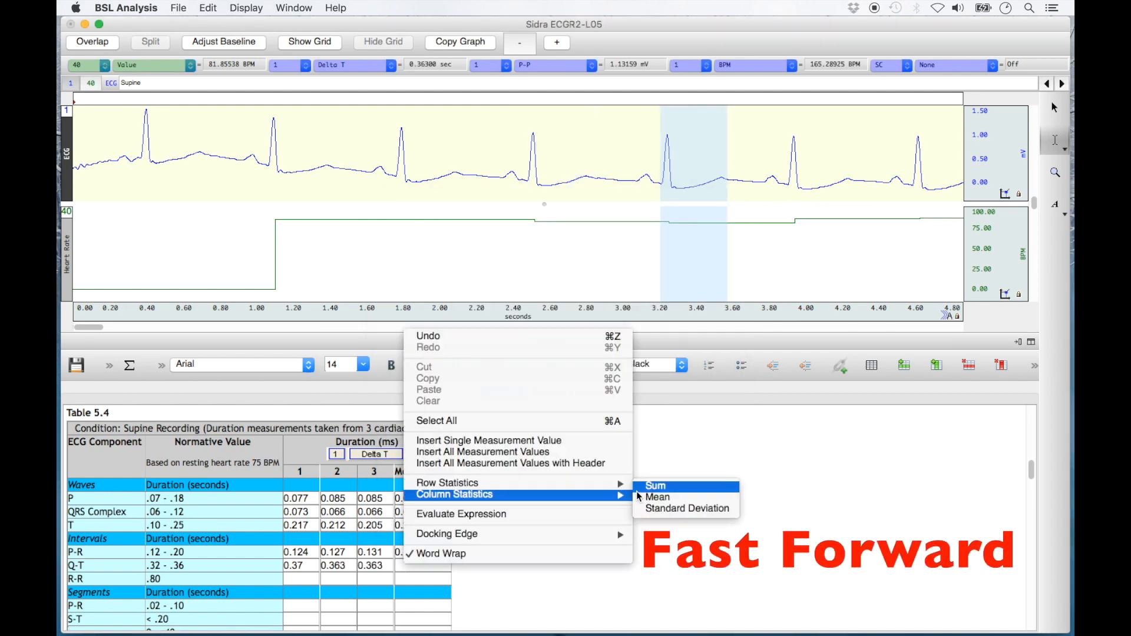
pyautogui.click(671, 498)
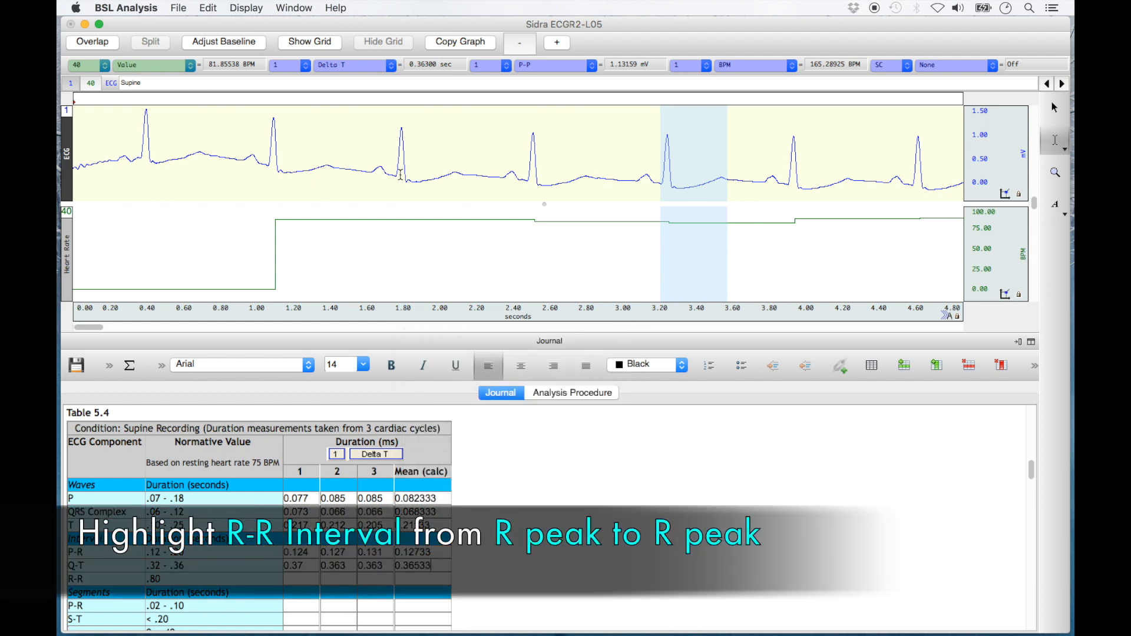
# Select the R-R interval between the R peaks at about 1.79 s and 2.50 s and insert its Delta T in the R-R row, cycle 1.
pyautogui.moveTo(401, 174); pyautogui.dragTo(531, 181)
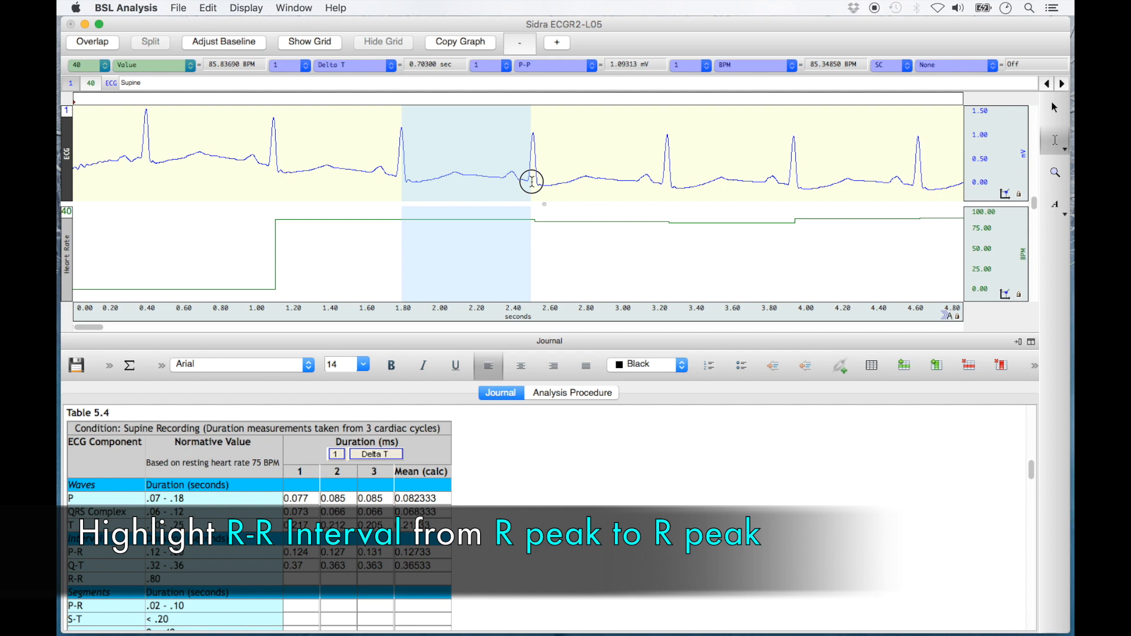
pyautogui.moveTo(531, 181); pyautogui.dragTo(533, 182)
pyautogui.rightClick(309, 580)
pyautogui.click(393, 454)
pyautogui.click(506, 259)
pyautogui.click(677, 389)
# Select the R-R interval between the R peaks at about 2.51 s and 3.25 s and insert its Delta T in the R-R row, cycle 2.
pyautogui.moveTo(535, 177); pyautogui.dragTo(667, 185)
pyautogui.rightClick(334, 578)
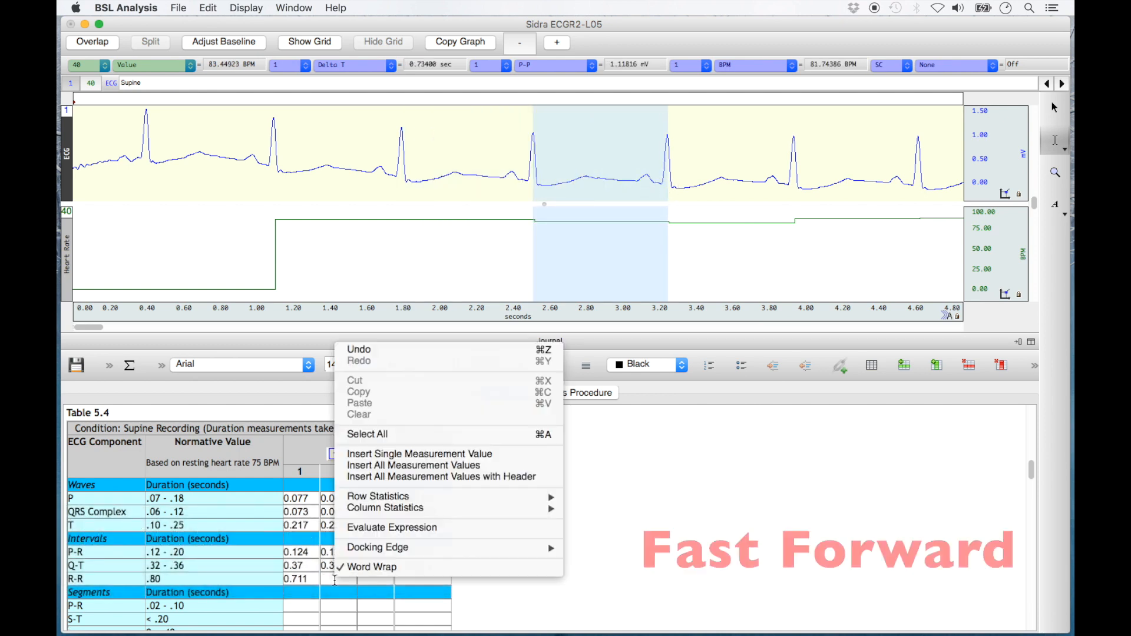
pyautogui.click(404, 454)
pyautogui.click(518, 257)
pyautogui.click(674, 389)
# Insert the Delta T of the R-R interval from about 3.25 s to 3.94 s in cycle 3, and fill in the R-R row mean.
pyautogui.moveTo(669, 183); pyautogui.dragTo(795, 193)
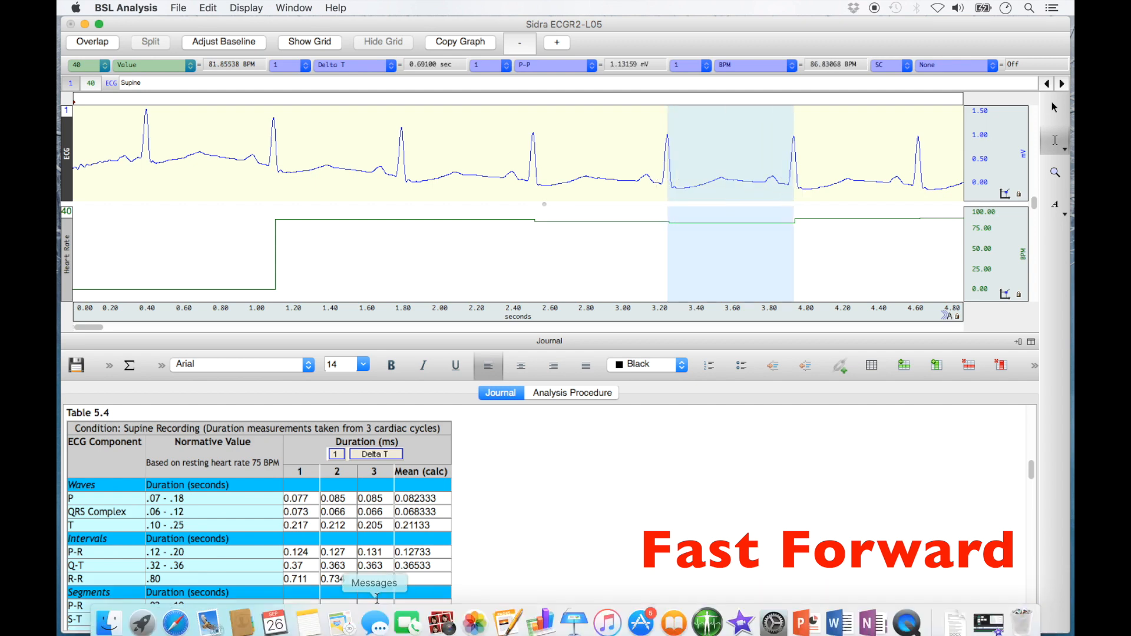
pyautogui.rightClick(374, 579)
pyautogui.click(533, 453)
pyautogui.click(518, 255)
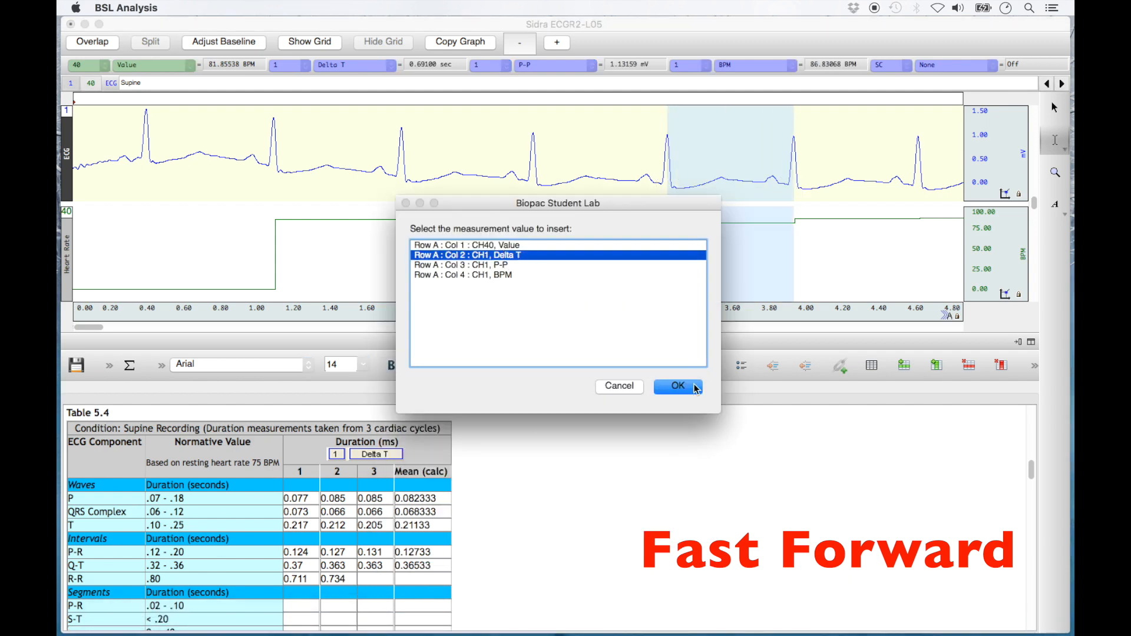
pyautogui.click(678, 386)
pyautogui.rightClick(434, 579)
pyautogui.moveTo(623, 505)
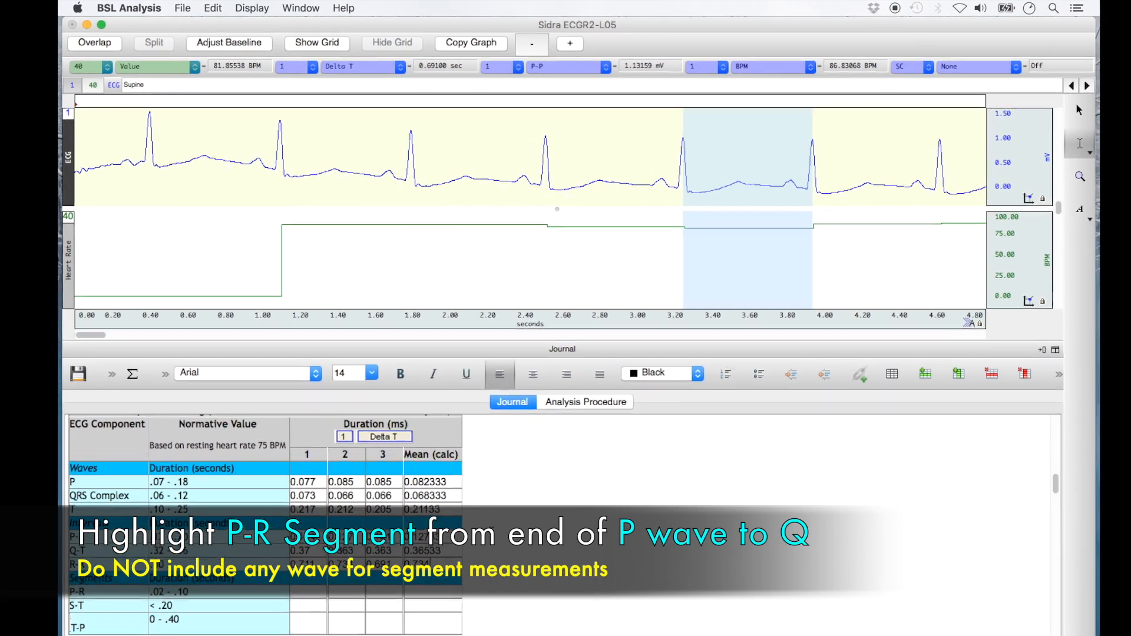
# Select the P-R segment from the P wave end at about 1.72 s to Q at 1.75 s and insert its Delta T in the segment row, cycle 1.
pyautogui.moveTo(400, 181); pyautogui.dragTo(447, 200)
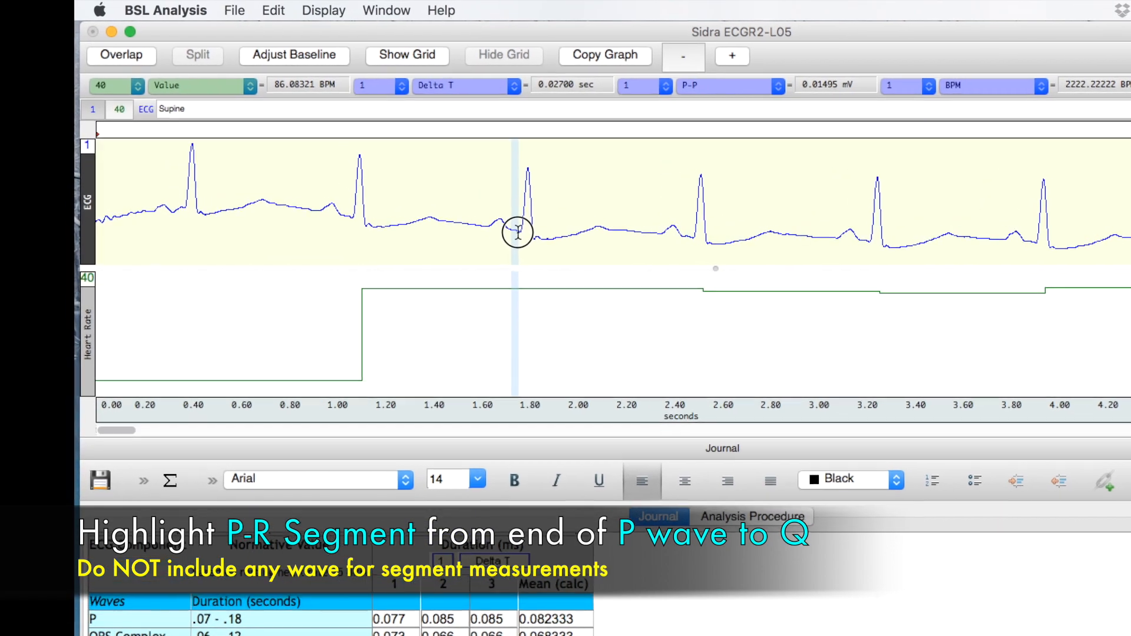
pyautogui.rightClick(410, 633)
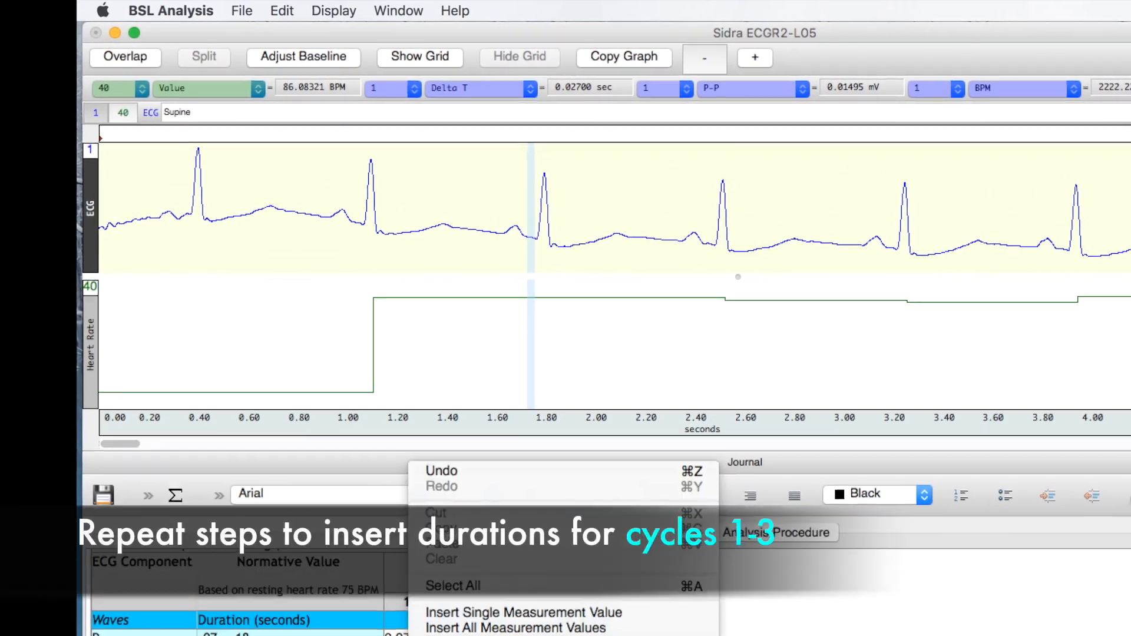
pyautogui.click(617, 618)
pyautogui.click(666, 348)
pyautogui.click(820, 473)
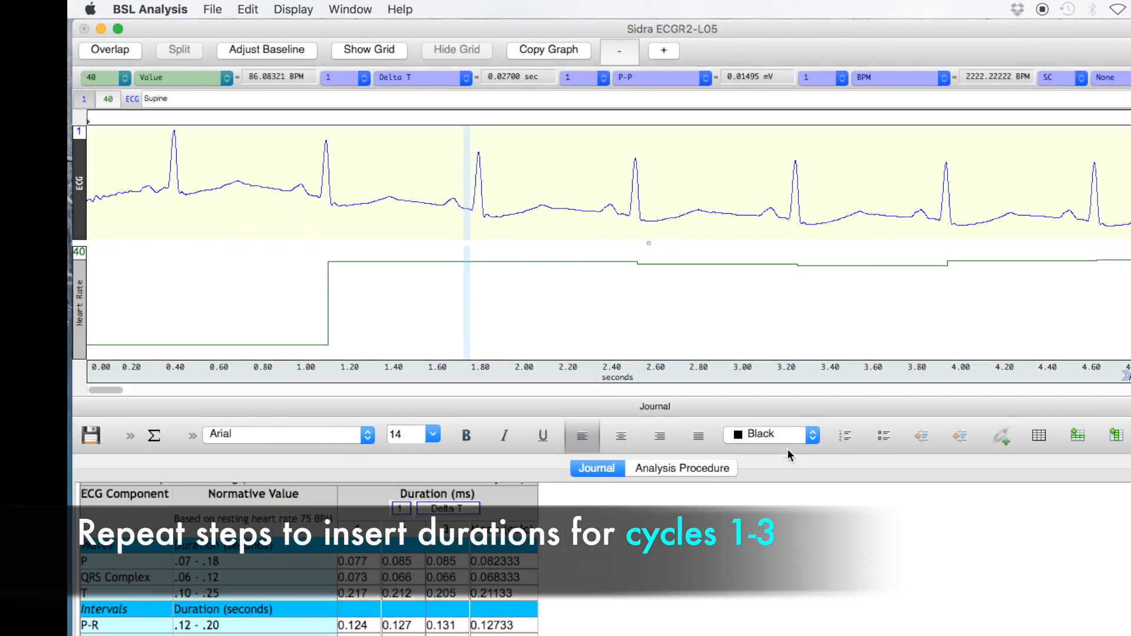
# Select the P-R segment from about 2.44 s to Q at about 2.46 s and insert its Delta T in the P-R segment row, cycle 2.
pyautogui.moveTo(643, 220); pyautogui.dragTo(645, 220)
pyautogui.moveTo(564, 192); pyautogui.dragTo(566, 192)
pyautogui.click(360, 627)
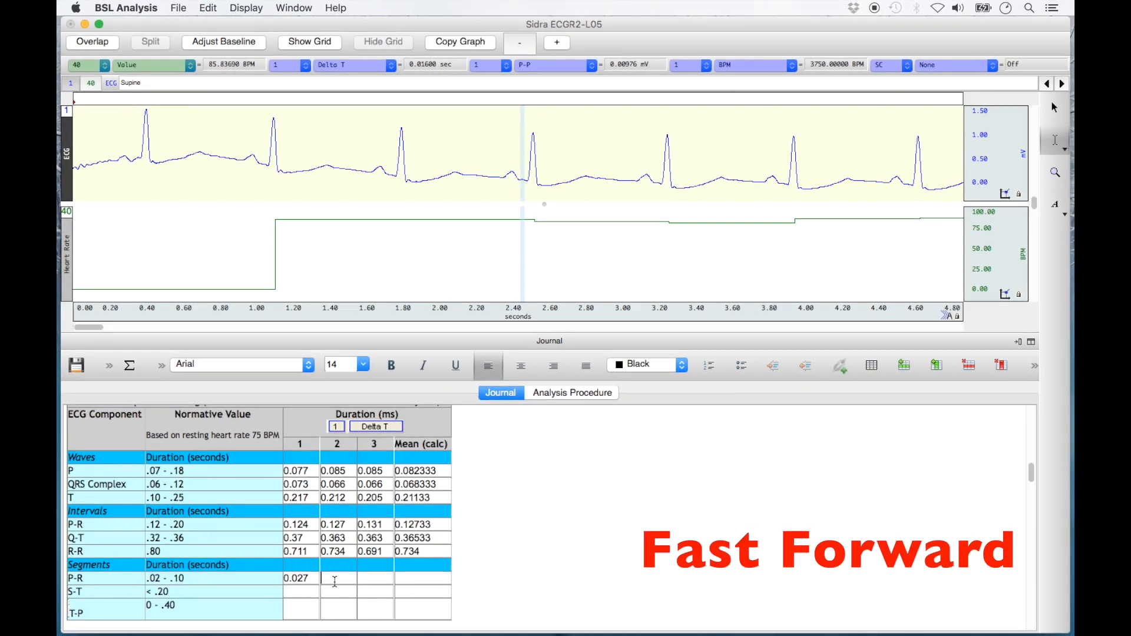
pyautogui.rightClick(335, 581)
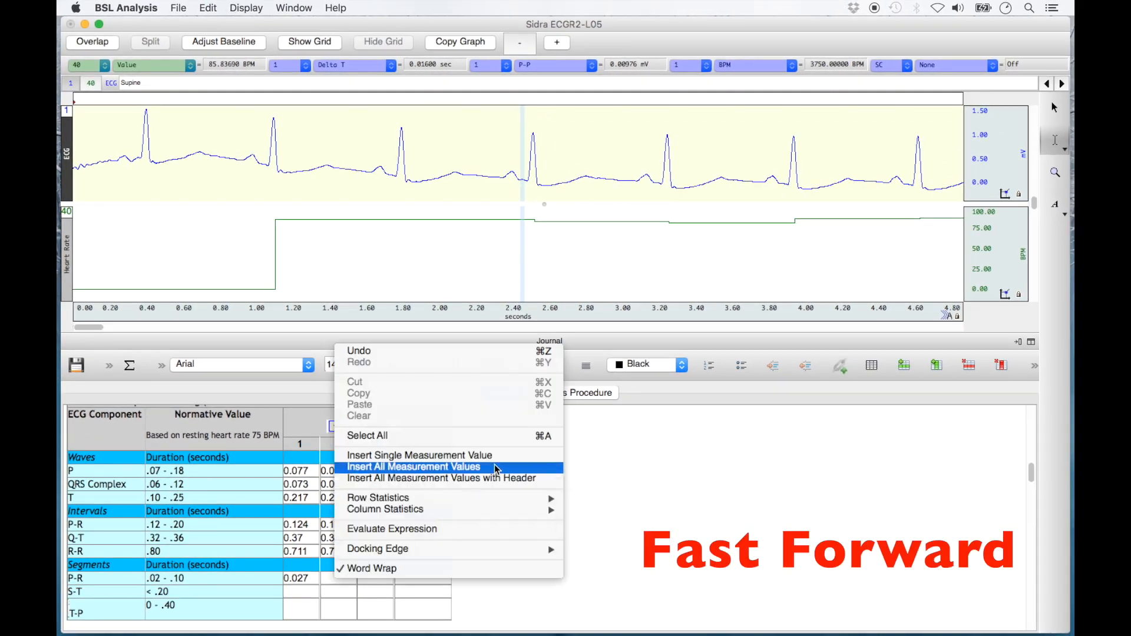
pyautogui.click(413, 452)
pyautogui.click(471, 255)
pyautogui.click(678, 385)
# Select the P-R segment from about 3.17 s to Q at about 3.20 s and insert its Delta T in the P-R segment row, cycle 3.
pyautogui.moveTo(654, 182); pyautogui.dragTo(658, 183)
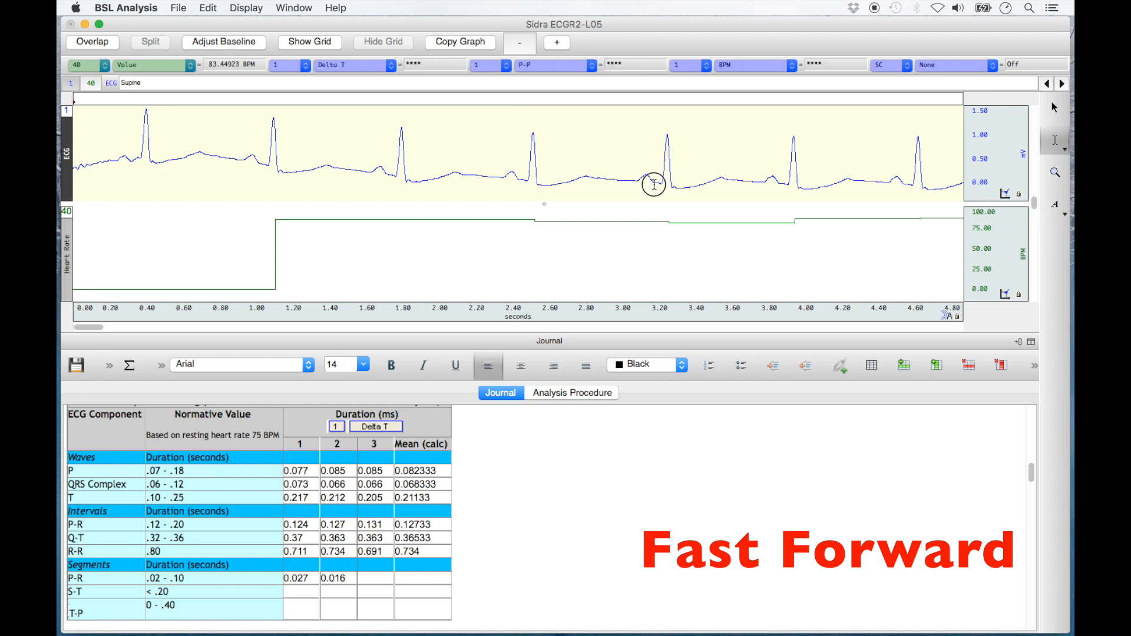
pyautogui.rightClick(375, 579)
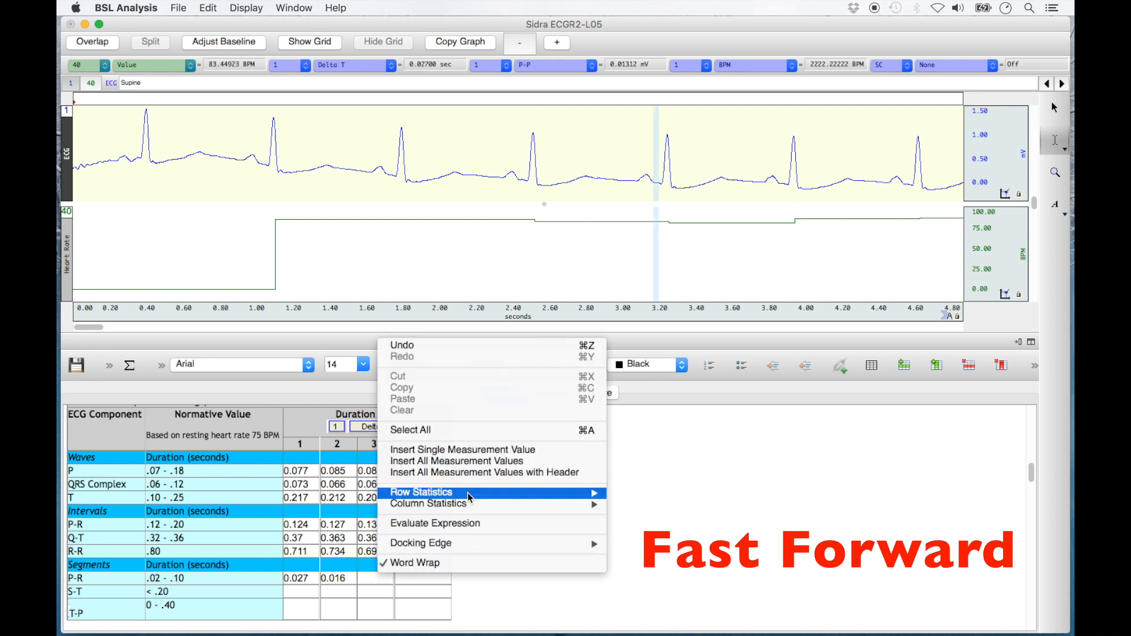
pyautogui.click(507, 451)
pyautogui.click(517, 256)
pyautogui.click(693, 389)
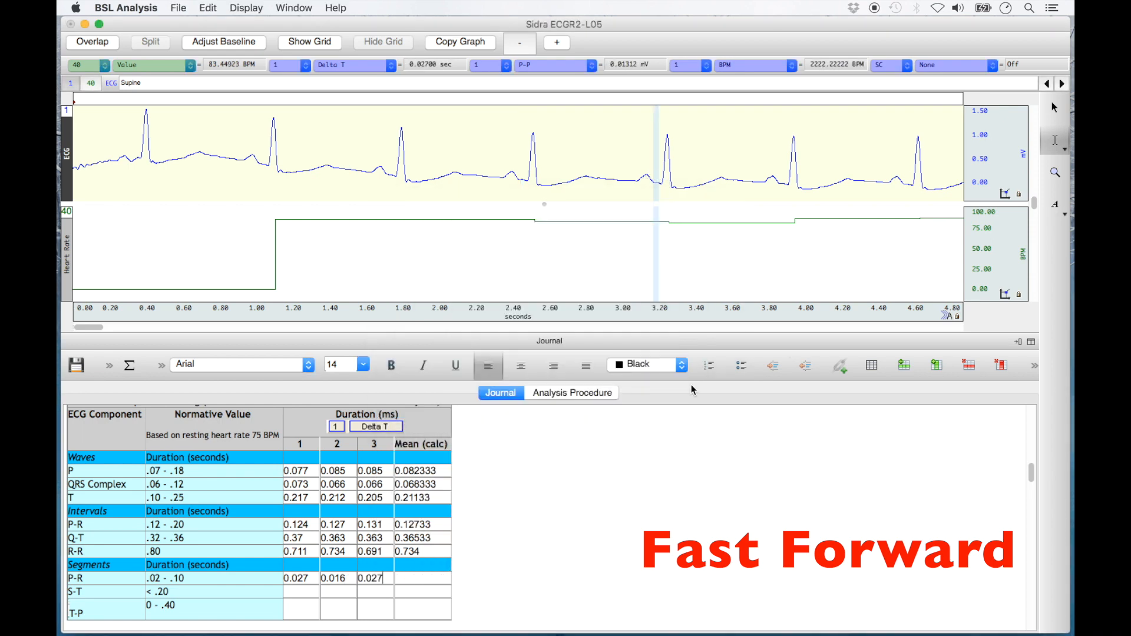
# Calculate the row mean of the P-R segment durations in the Mean column of Table 5.4.
pyautogui.rightClick(433, 580)
pyautogui.moveTo(586, 496)
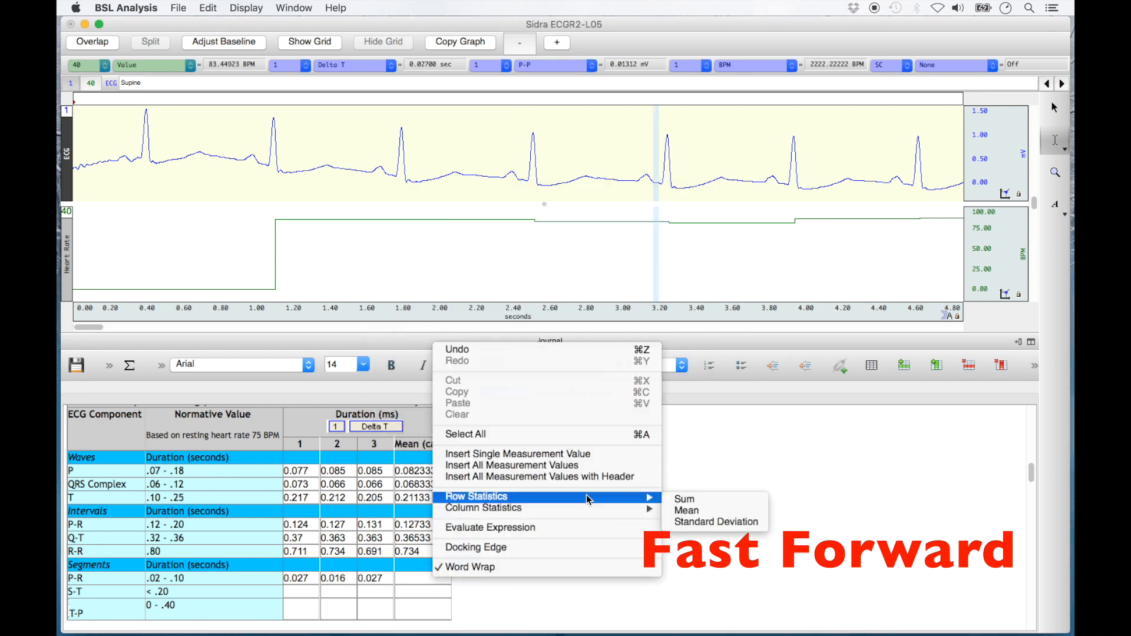
pyautogui.click(692, 510)
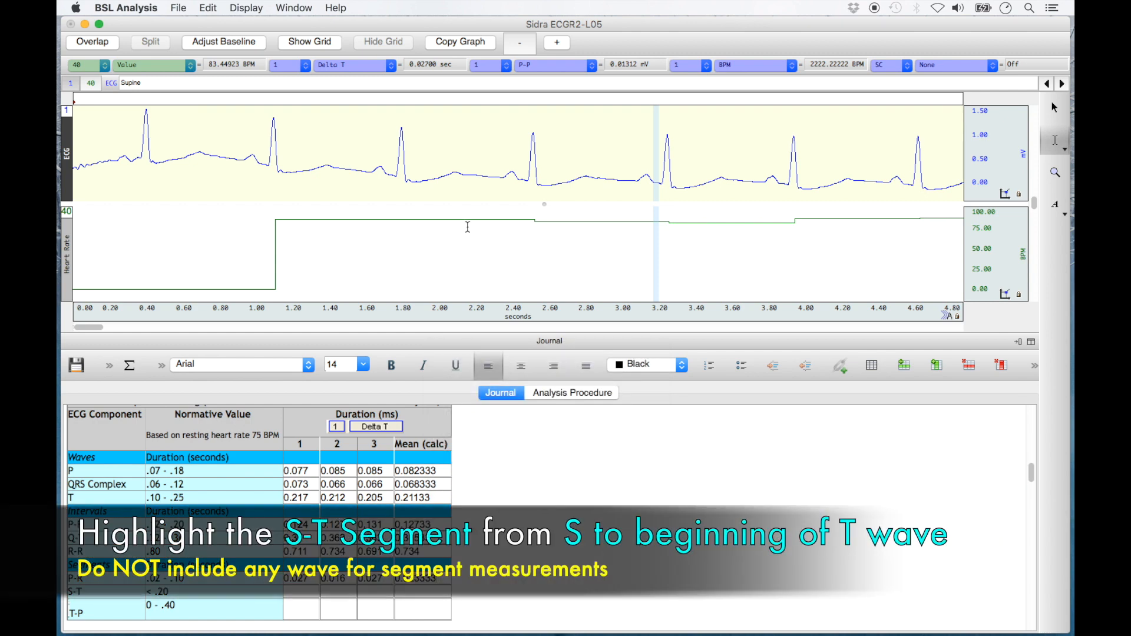
# Select the S-T segment from S at about 1.84 s to the T wave start at 1.89 s and insert its Delta T in the S-T row, cycle 1.
pyautogui.moveTo(411, 181); pyautogui.dragTo(420, 181)
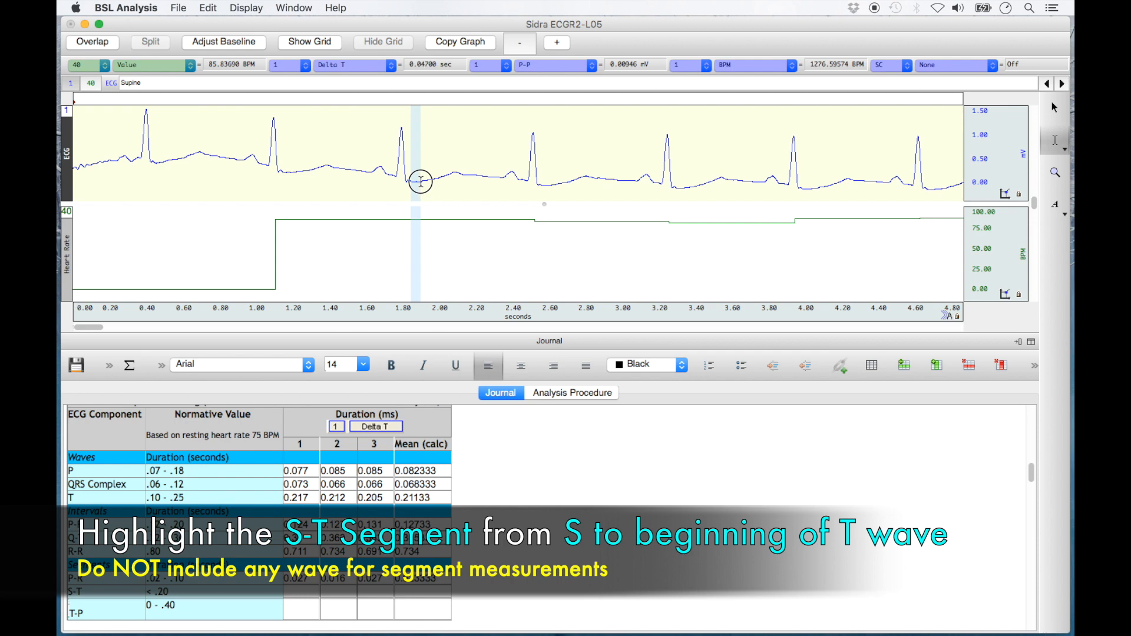
pyautogui.moveTo(421, 182); pyautogui.dragTo(421, 181)
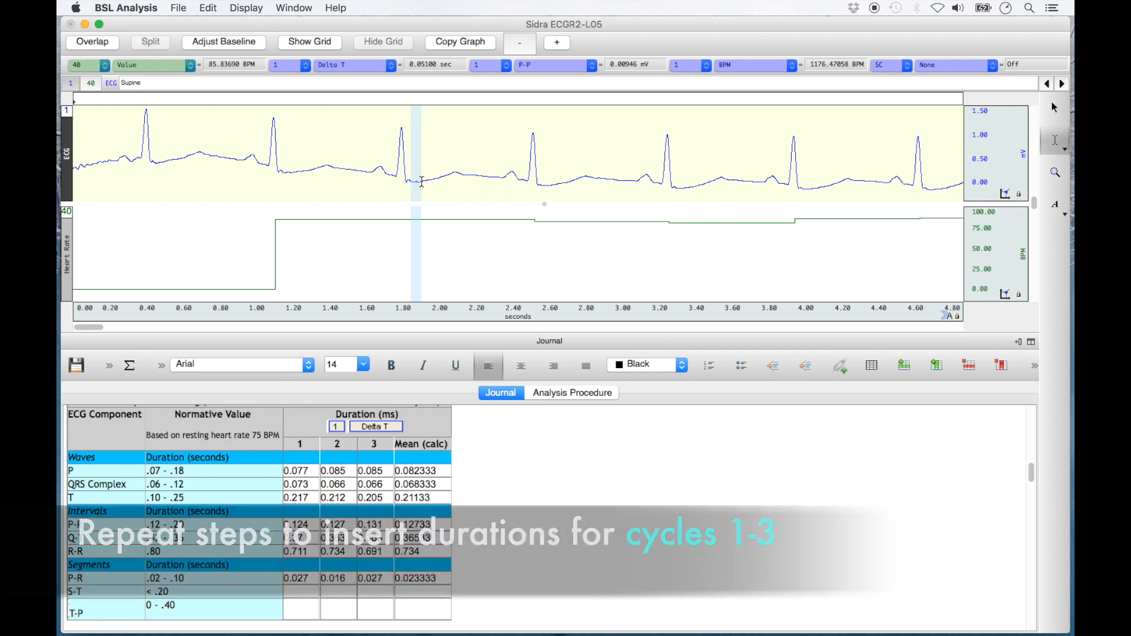
pyautogui.rightClick(303, 595)
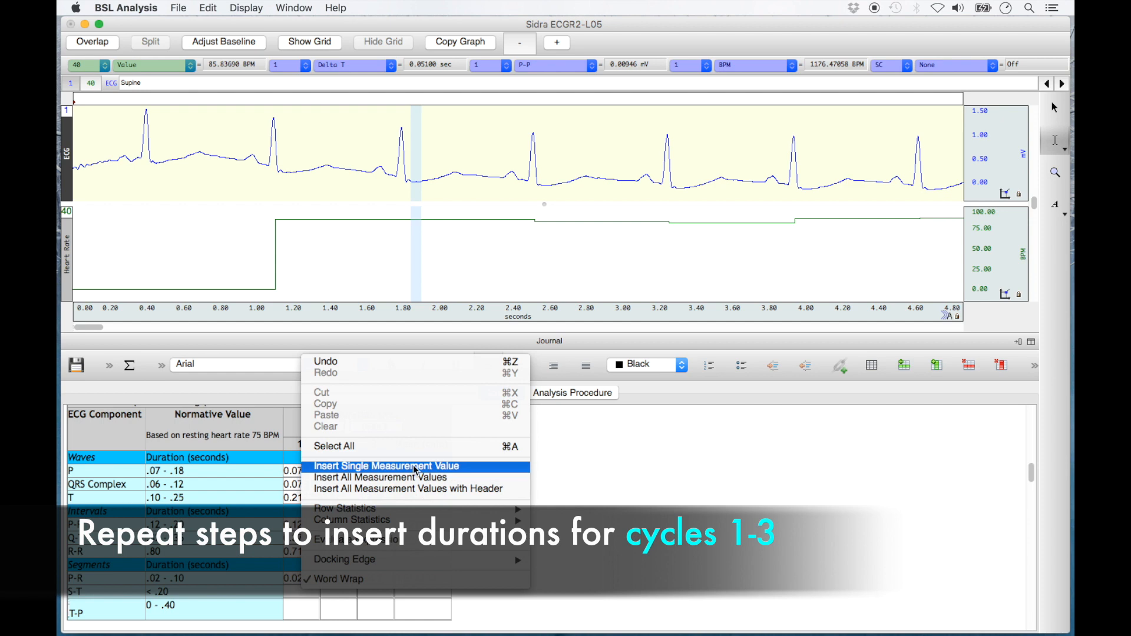
pyautogui.click(377, 463)
pyautogui.click(498, 255)
pyautogui.click(677, 386)
# Select the S-T segment from about 2.55 s to 2.61 s and insert its Delta T in the S-T row, cycle 2.
pyautogui.moveTo(541, 182); pyautogui.dragTo(551, 182)
pyautogui.rightClick(334, 591)
pyautogui.click(479, 465)
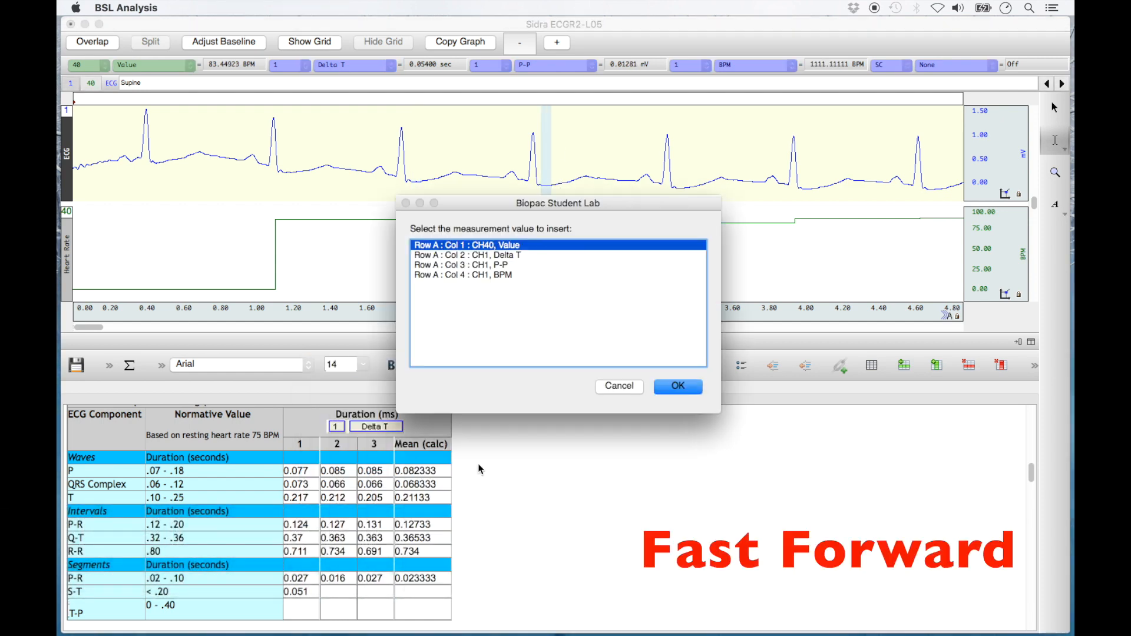
pyautogui.click(492, 255)
pyautogui.click(678, 386)
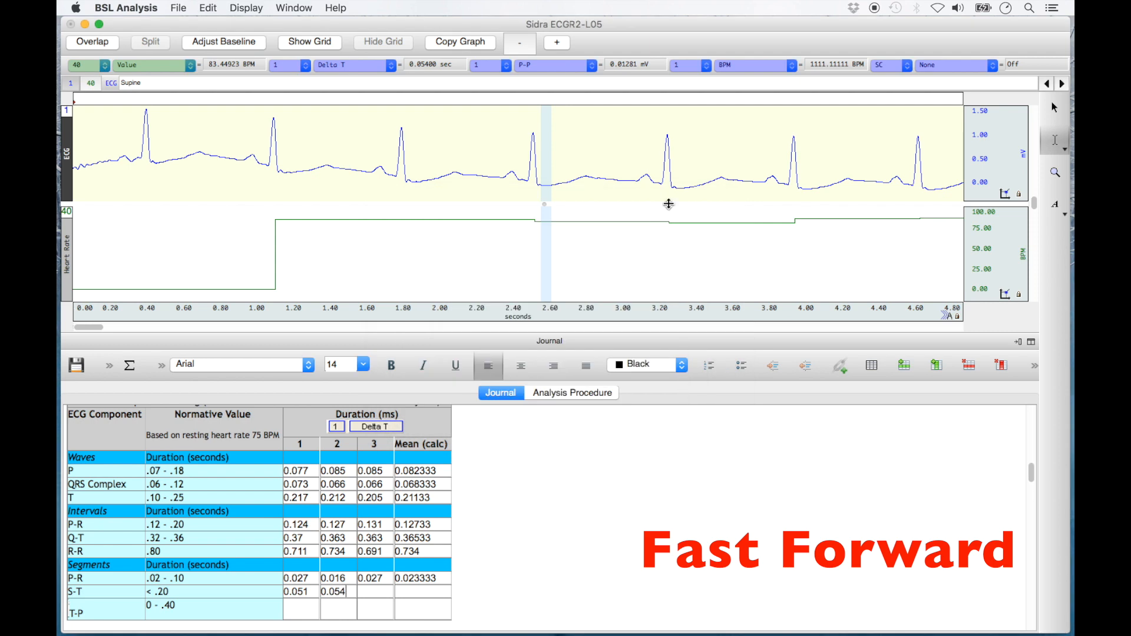
# Select the S-T segment from about 3.29 s to 3.33 s and insert its Delta T in the S-T row, cycle 3.
pyautogui.moveTo(676, 186); pyautogui.dragTo(684, 186)
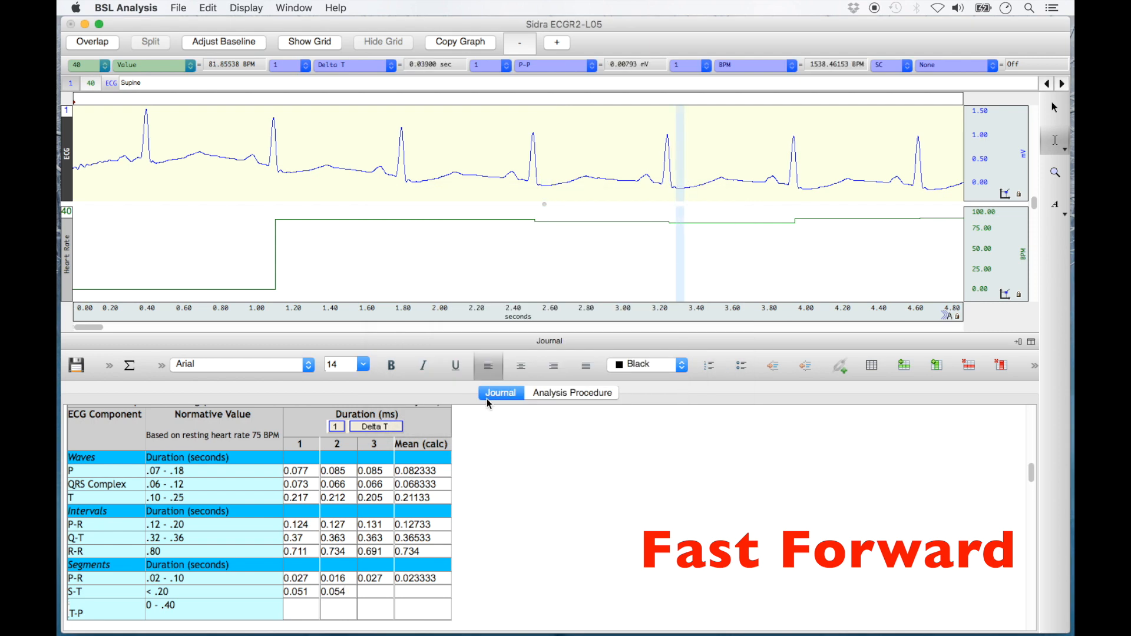
pyautogui.rightClick(374, 592)
pyautogui.click(480, 464)
pyautogui.click(521, 255)
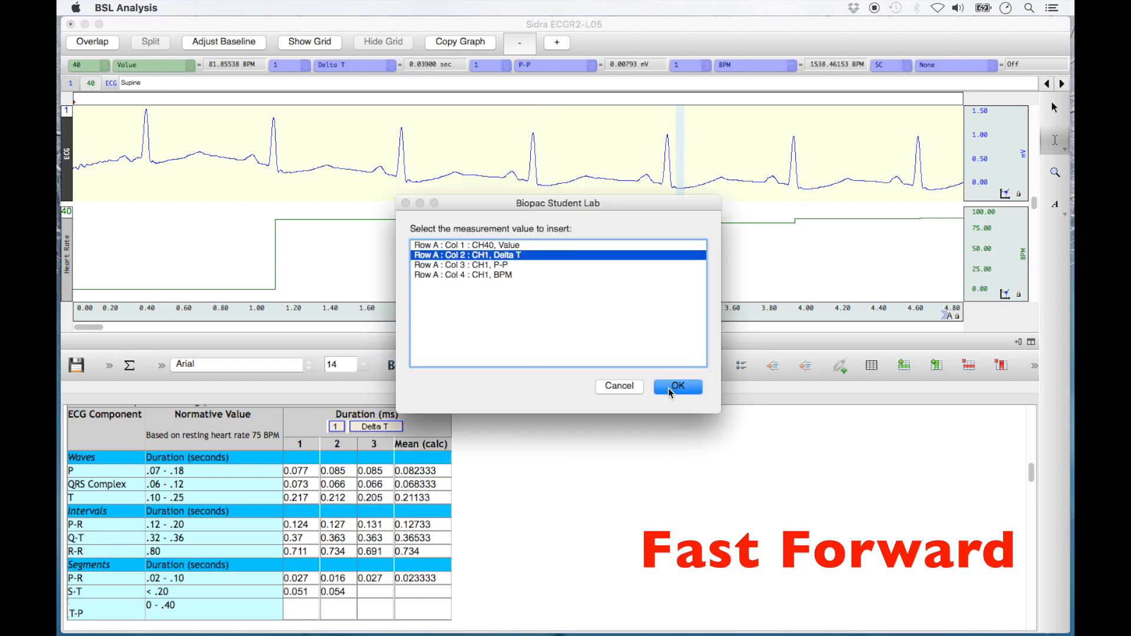
pyautogui.click(671, 389)
# Calculate the row mean of the S-T segment durations in the Mean column of Table 5.4.
pyautogui.rightClick(421, 591)
pyautogui.moveTo(471, 507)
pyautogui.click(680, 522)
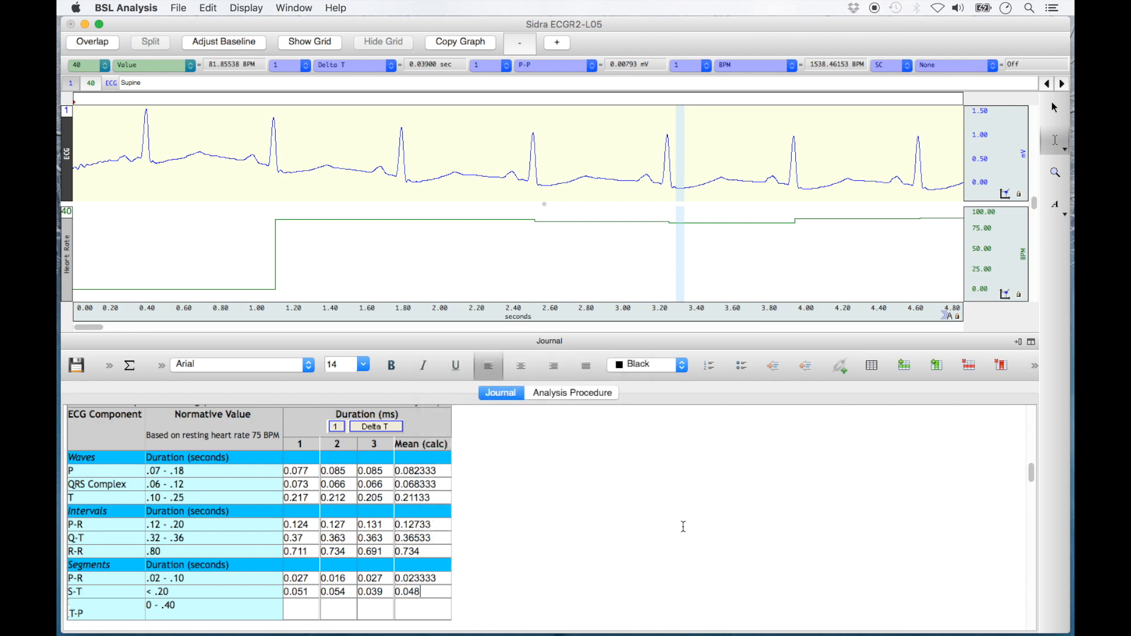
# Select the T-P segment from the T wave end at about 2.13 s to the P wave start at 2.34 s and insert its Delta T in cycle 1.
pyautogui.click(464, 175)
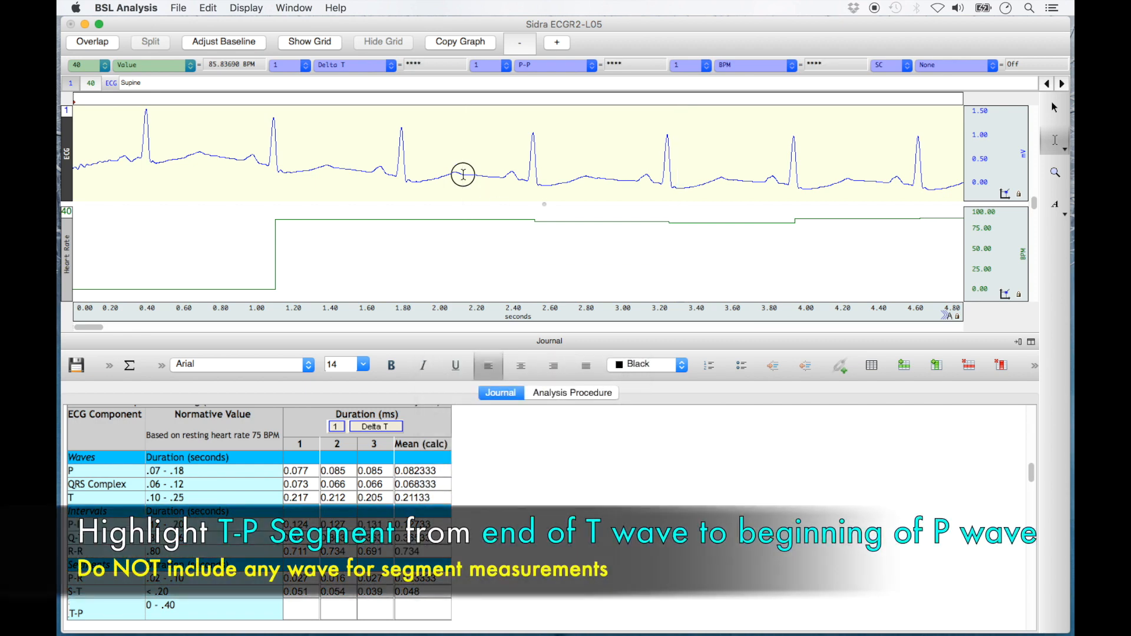
pyautogui.moveTo(462, 174); pyautogui.dragTo(503, 183)
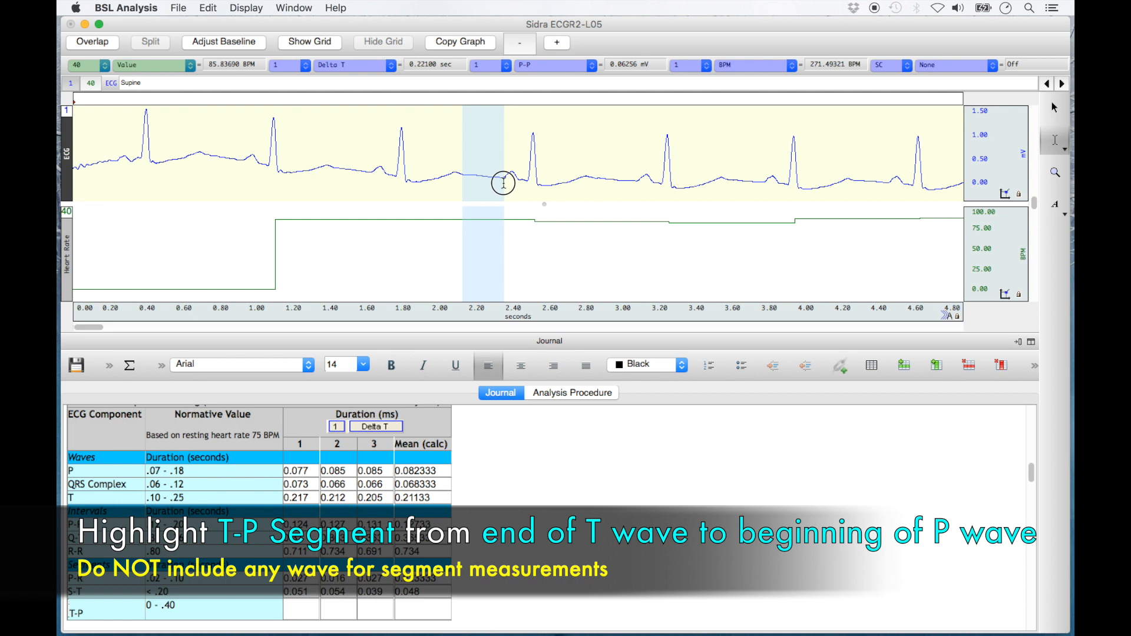
pyautogui.moveTo(503, 183); pyautogui.dragTo(502, 178)
pyautogui.rightClick(291, 613)
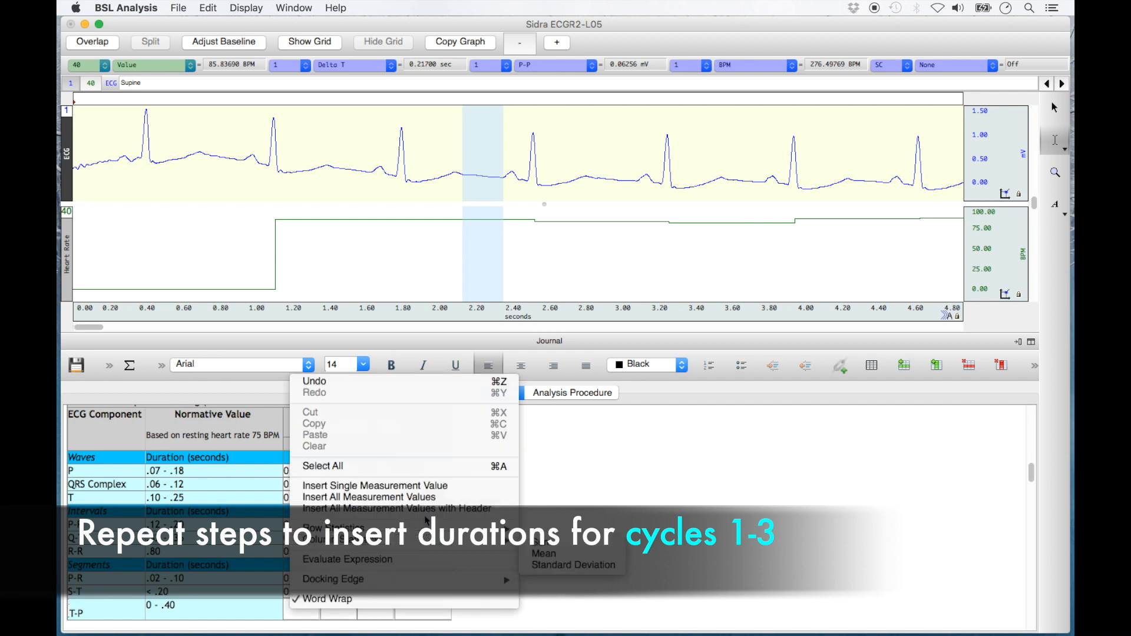
pyautogui.click(436, 492)
pyautogui.click(494, 255)
pyautogui.click(672, 389)
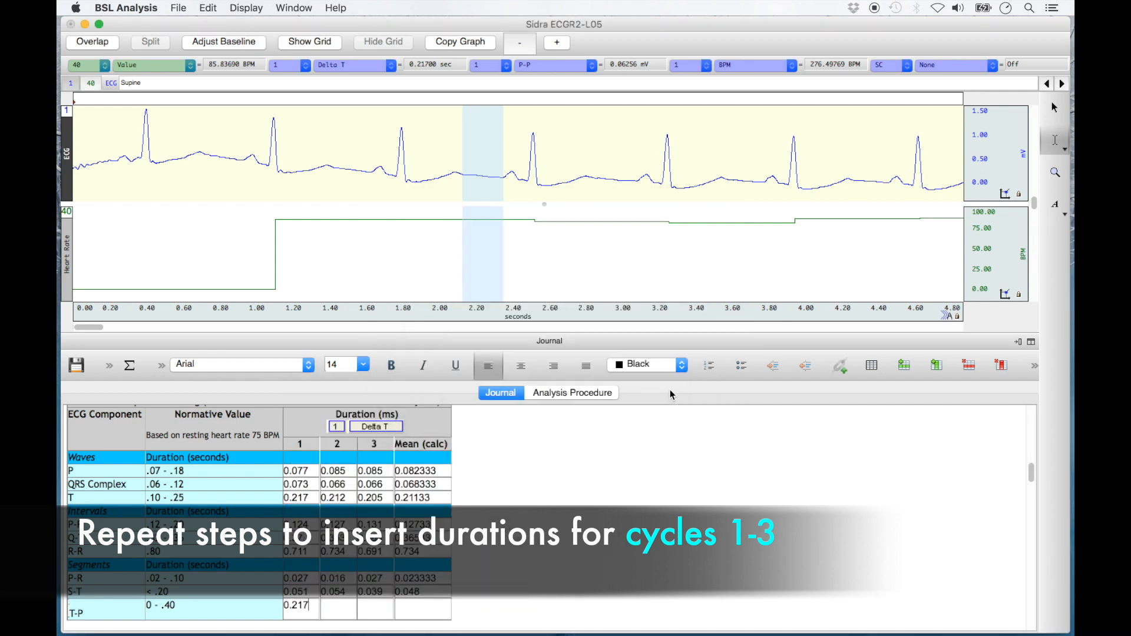
# Select the T-P segment from about 2.86 s to 3.08 s and insert its Delta T in the T-P row, cycle 2.
pyautogui.click(596, 177)
pyautogui.moveTo(596, 177); pyautogui.dragTo(636, 180)
pyautogui.rightClick(338, 608)
pyautogui.click(478, 475)
pyautogui.click(498, 257)
pyautogui.click(677, 386)
# Select the T-P segment from about 3.59 s to 3.77 s and insert its Delta T in the T-P row, cycle 3.
pyautogui.moveTo(730, 181); pyautogui.dragTo(764, 184)
pyautogui.rightClick(370, 606)
pyautogui.click(471, 477)
pyautogui.click(677, 384)
# Calculate the row mean of the T-P segment durations in the Mean column of Table 5.4.
pyautogui.rightClick(407, 606)
pyautogui.moveTo(573, 524)
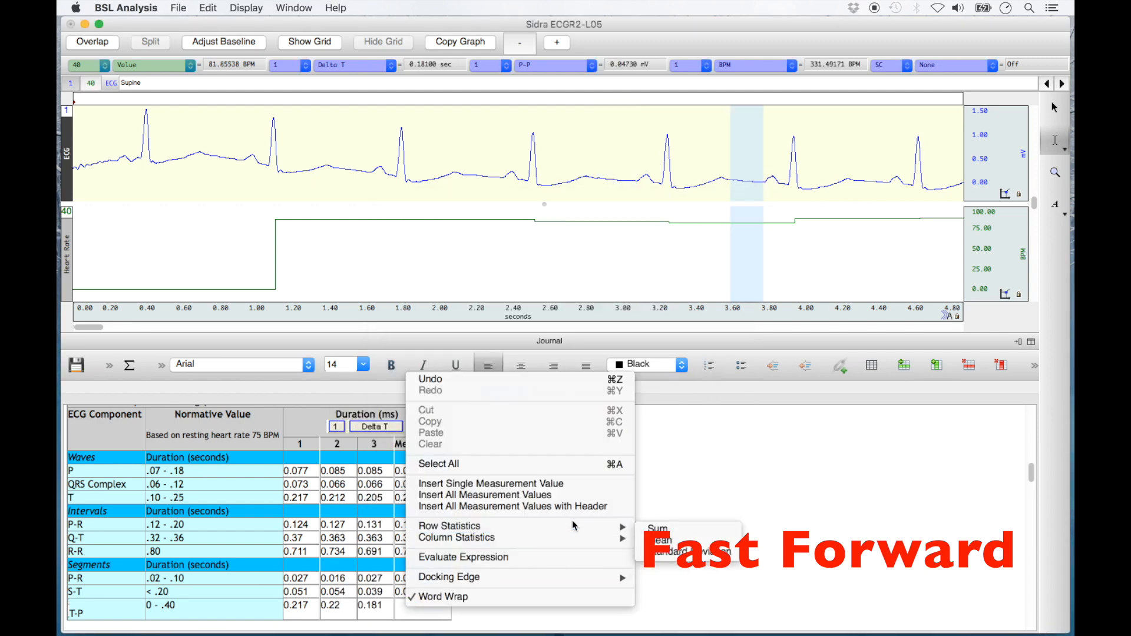
pyautogui.click(662, 540)
# Skip the amplitude Table 5.4a in the journal and bring the After Exercise Table 5.5 into view.
pyautogui.scroll(-6, 664, 546)
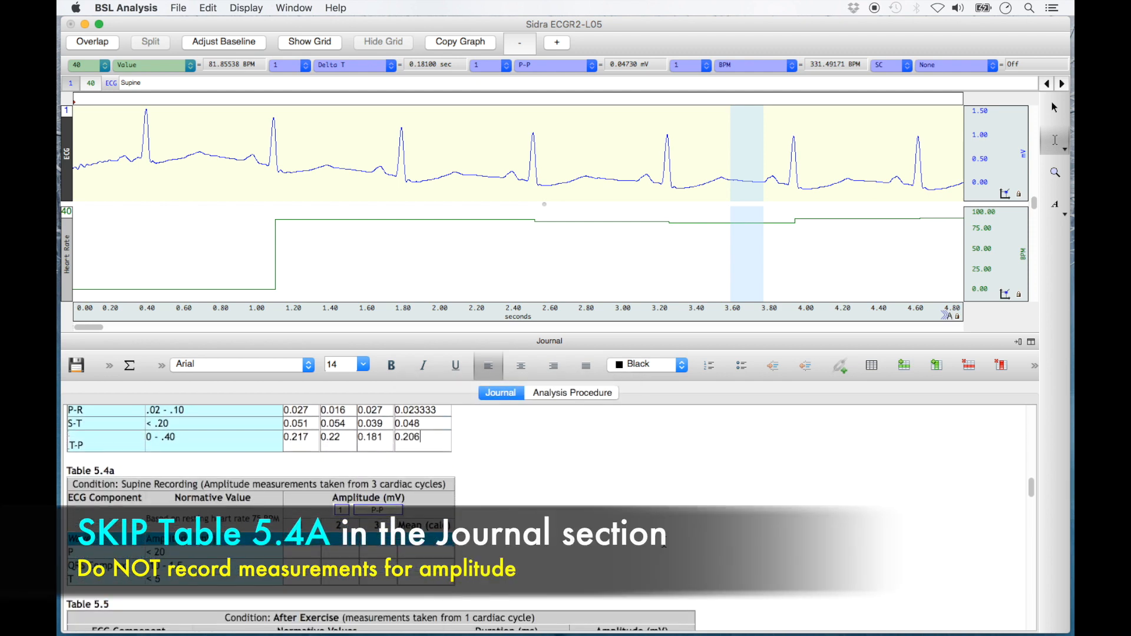
pyautogui.scroll(-6, 663, 544)
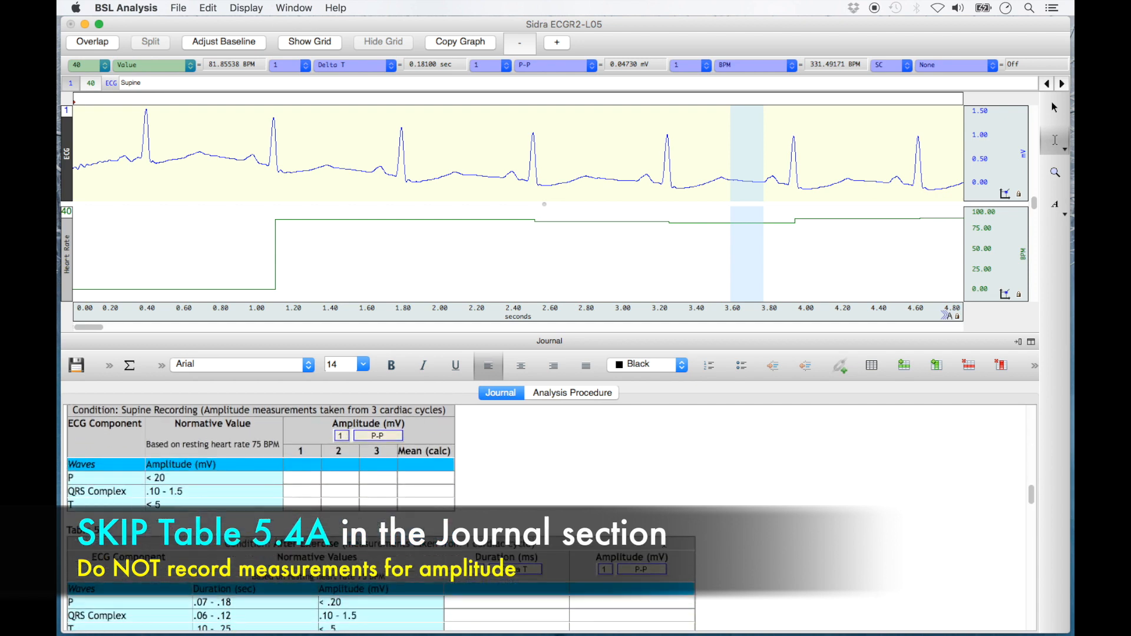
pyautogui.scroll(-2, 664, 542)
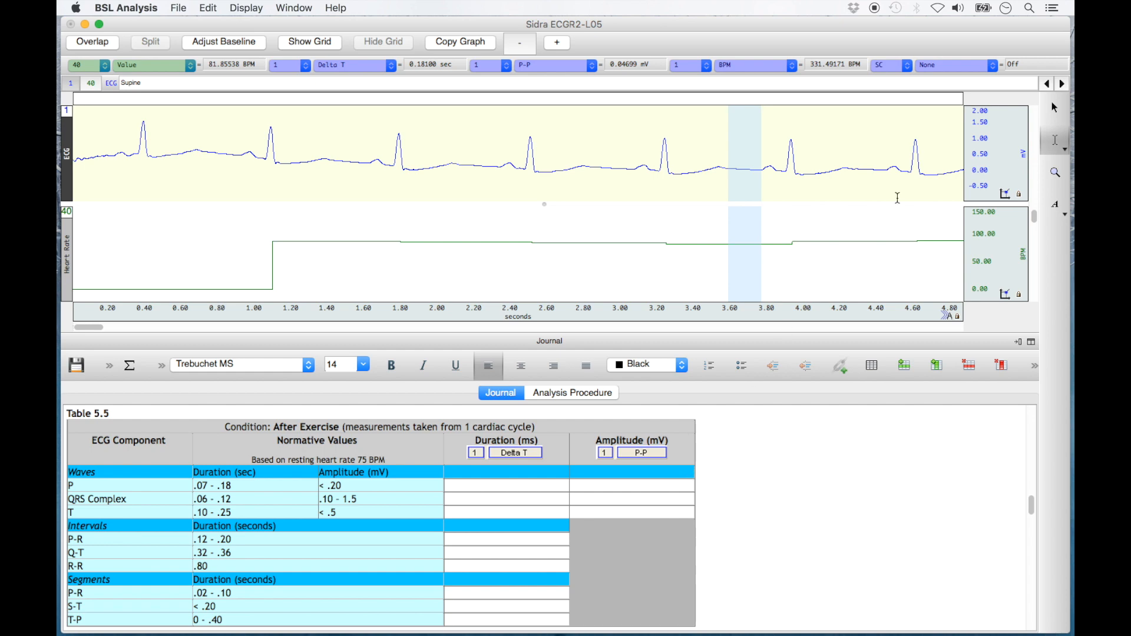
# Bring the After exercise recording from about 77.8 s into view and autoscale its waveforms.
pyautogui.click(1062, 84)
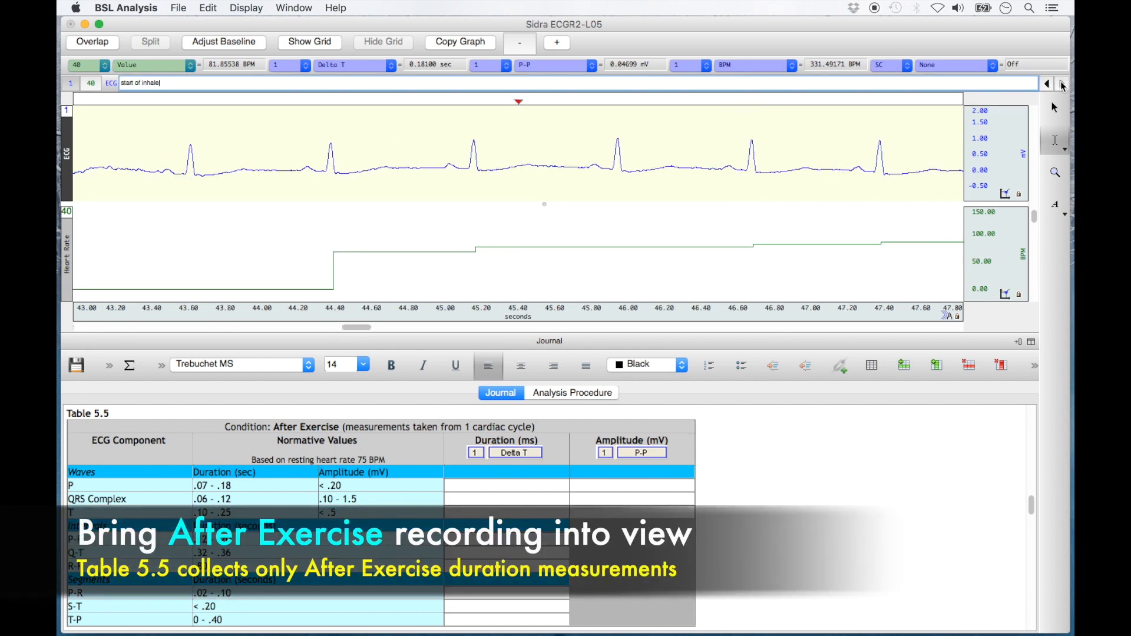
pyautogui.click(1062, 83)
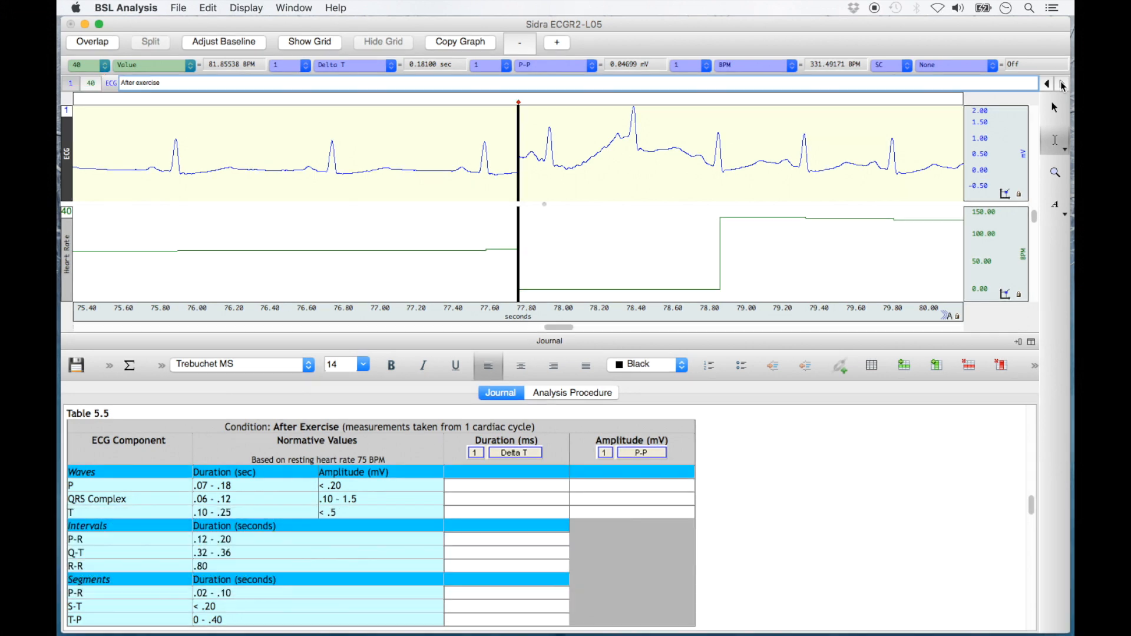
pyautogui.moveTo(565, 331); pyautogui.dragTo(580, 331)
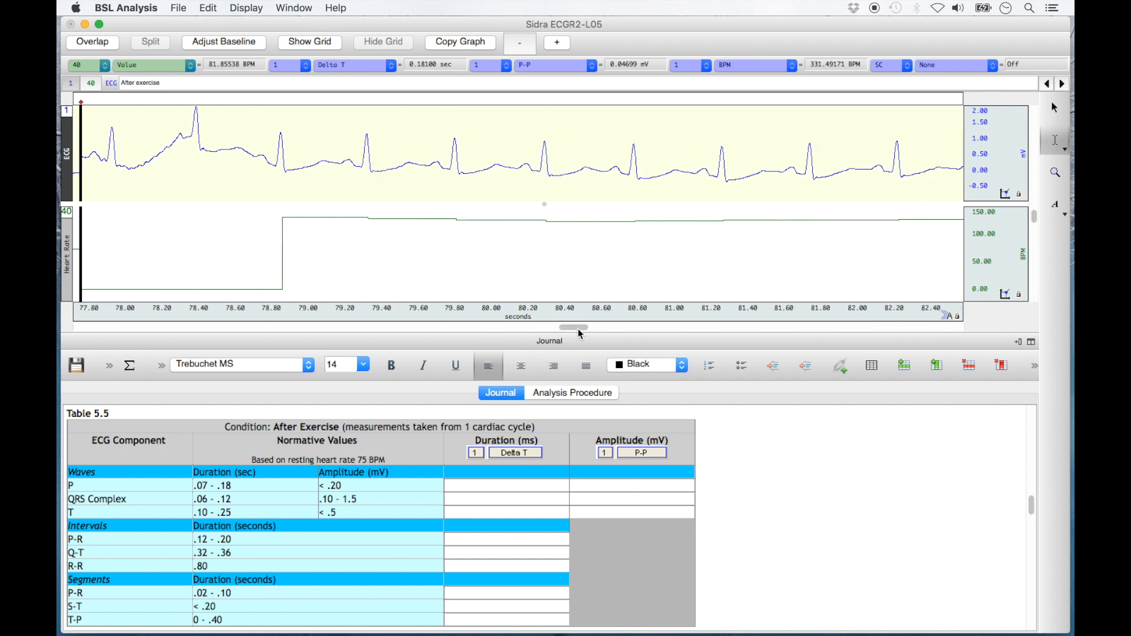
pyautogui.click(247, 9)
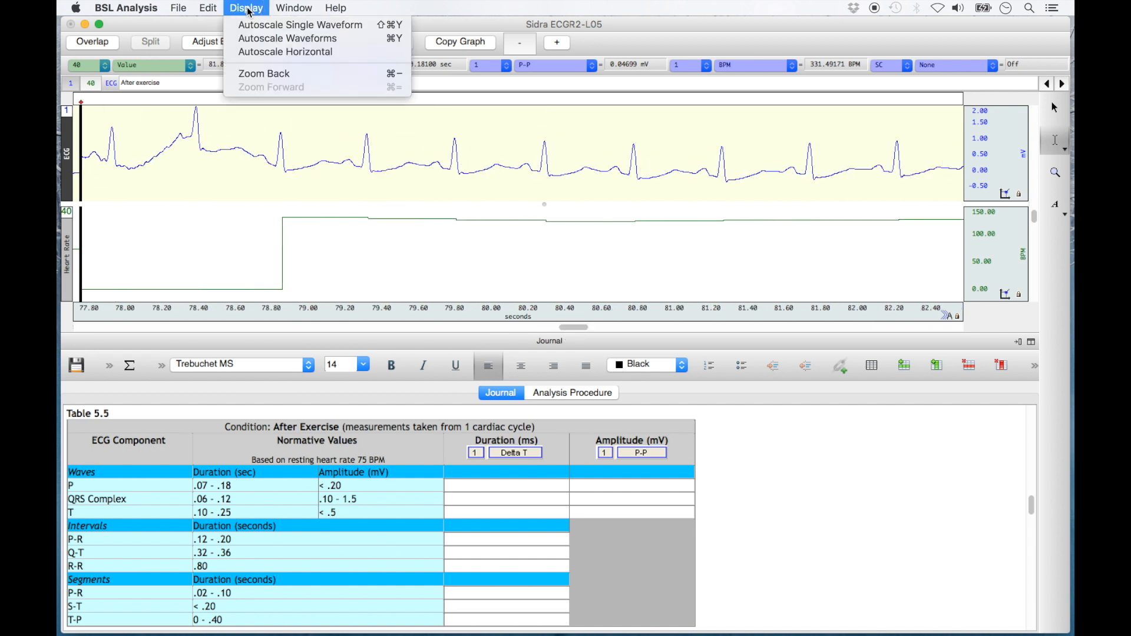
pyautogui.click(253, 39)
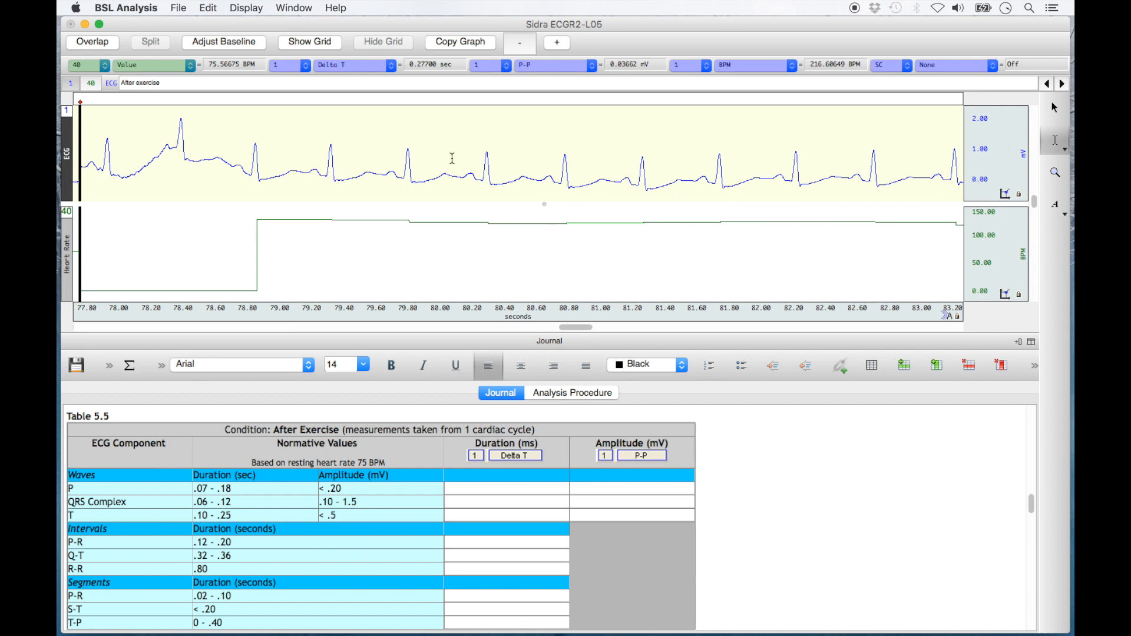
# Select the P wave from about 79.67 s to 79.74 s and insert its Delta T in the P row of Table 5.5.
pyautogui.moveTo(385, 173); pyautogui.dragTo(398, 177)
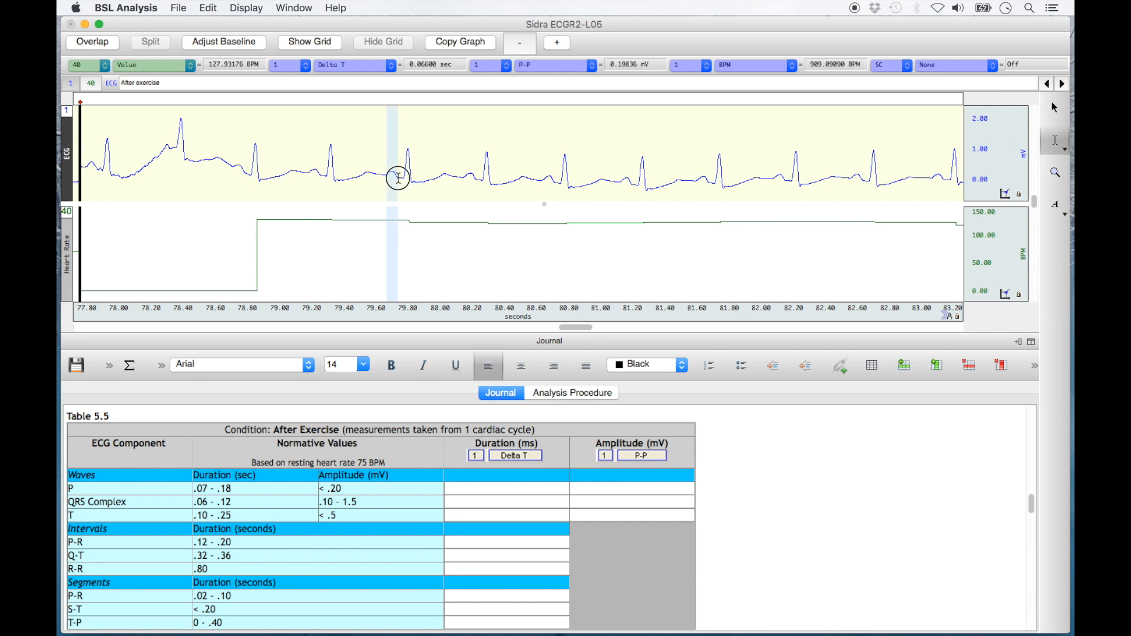
pyautogui.rightClick(470, 490)
pyautogui.click(489, 361)
pyautogui.click(520, 256)
pyautogui.click(678, 384)
# Select the QRS complex from about 79.77 s to 79.84 s and insert its Delta T in the QRS Complex row.
pyautogui.moveTo(403, 177); pyautogui.dragTo(413, 180)
pyautogui.rightClick(474, 502)
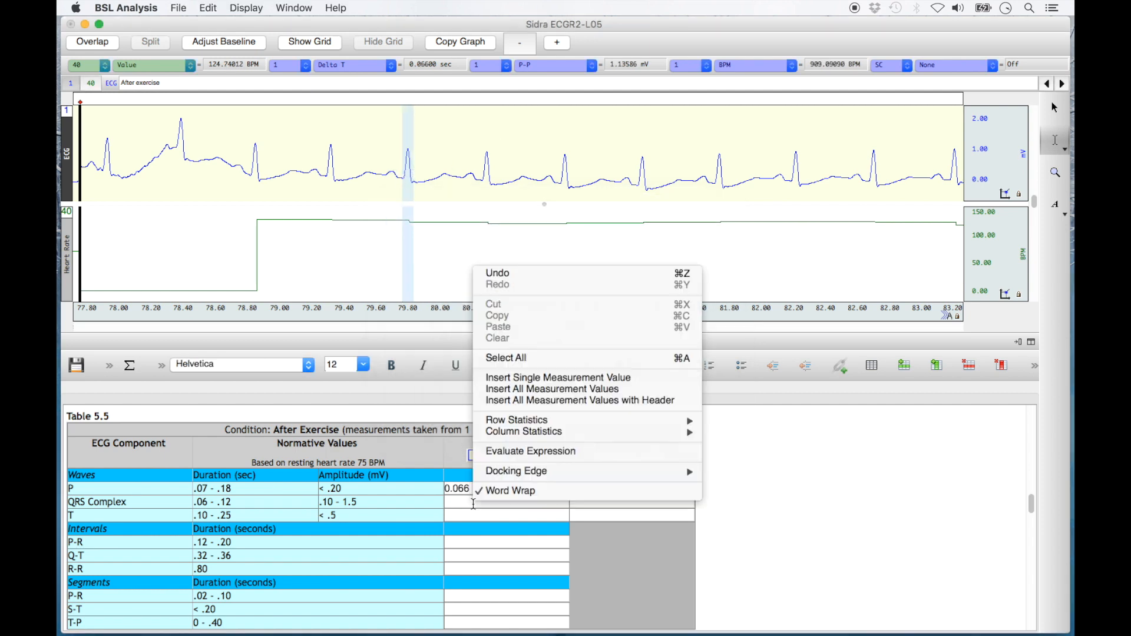
pyautogui.click(489, 377)
pyautogui.click(519, 256)
pyautogui.click(679, 386)
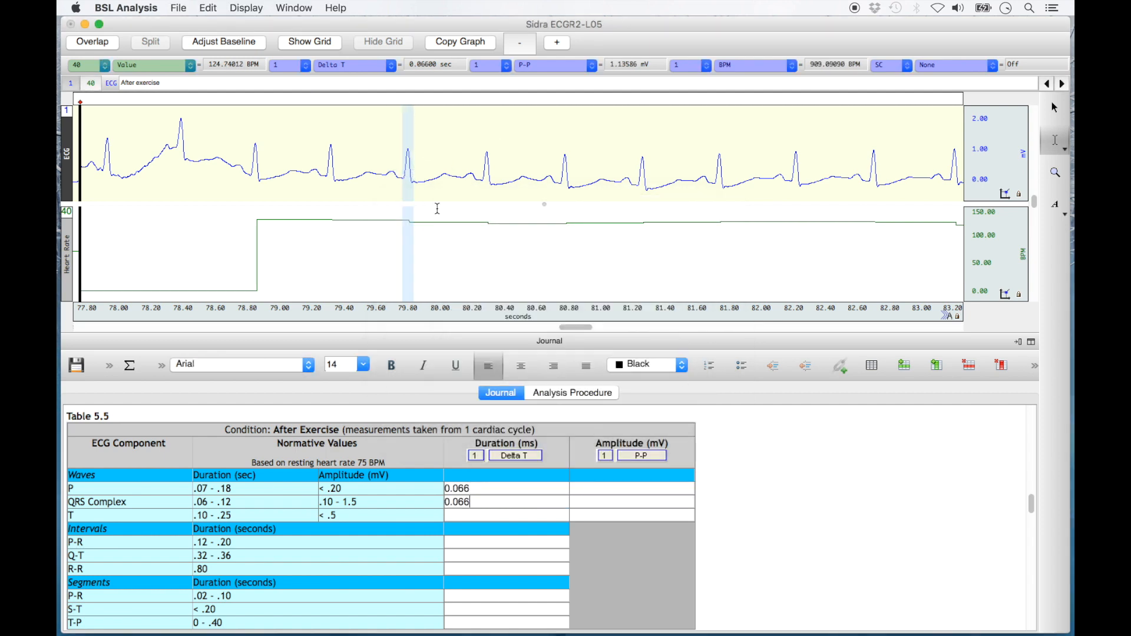
# Select the T wave from about 79.92 s to 80.10 s and insert its Delta T in the T row.
pyautogui.moveTo(426, 180); pyautogui.dragTo(456, 184)
pyautogui.rightClick(459, 514)
pyautogui.click(605, 391)
pyautogui.click(519, 257)
pyautogui.click(680, 389)
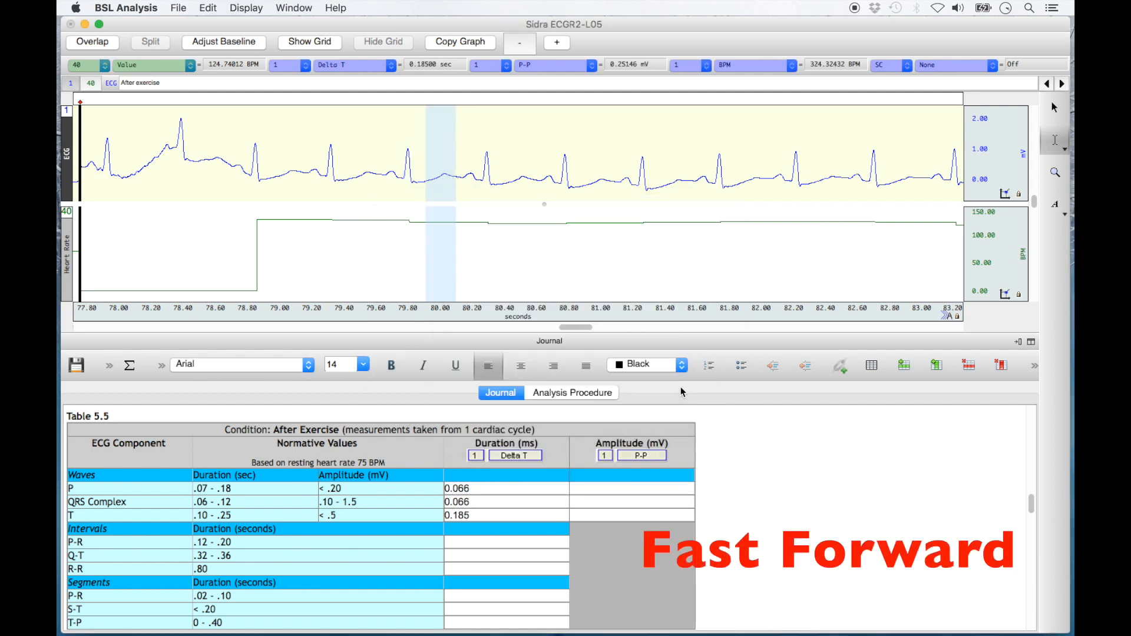
# Select the P-R interval of the same cardiac cycle and insert its Delta T in the Intervals P-R row.
pyautogui.moveTo(388, 175); pyautogui.dragTo(487, 190)
pyautogui.rightClick(459, 542)
pyautogui.click(605, 418)
pyautogui.click(551, 255)
pyautogui.click(678, 387)
# Insert the Delta T of the cycle's Q-T interval in the Q-T row of Table 5.5.
pyautogui.rightClick(461, 554)
pyautogui.click(587, 428)
pyautogui.click(547, 256)
pyautogui.click(679, 388)
# Insert the Delta T of the R-R interval from about 79.80 s to 80.29 s in the R-R row.
pyautogui.rightClick(467, 569)
pyautogui.click(595, 444)
pyautogui.click(516, 255)
pyautogui.click(677, 387)
pyautogui.scroll(-1, 605, 528)
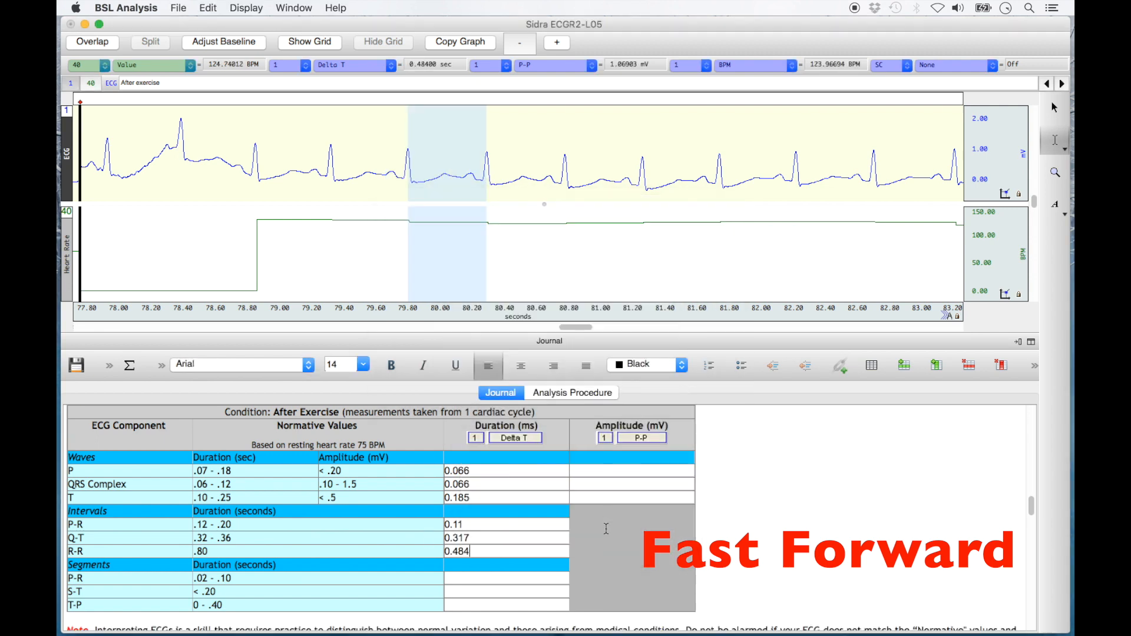
# Select the P-R segment of the same cycle and insert its Delta T in the Segments P-R row.
pyautogui.moveTo(399, 180); pyautogui.dragTo(463, 178)
pyautogui.rightClick(464, 580)
pyautogui.click(626, 456)
pyautogui.click(547, 257)
pyautogui.click(676, 388)
# Insert the Delta T of the cycle's S-T segment in the S-T row of Table 5.5.
pyautogui.click(490, 593)
pyautogui.rightClick(524, 590)
pyautogui.click(606, 464)
pyautogui.click(548, 257)
pyautogui.click(666, 388)
# Insert the Delta T of the short T-P segment near 80.13 s in the T-P row of Table 5.5.
pyautogui.rightClick(471, 608)
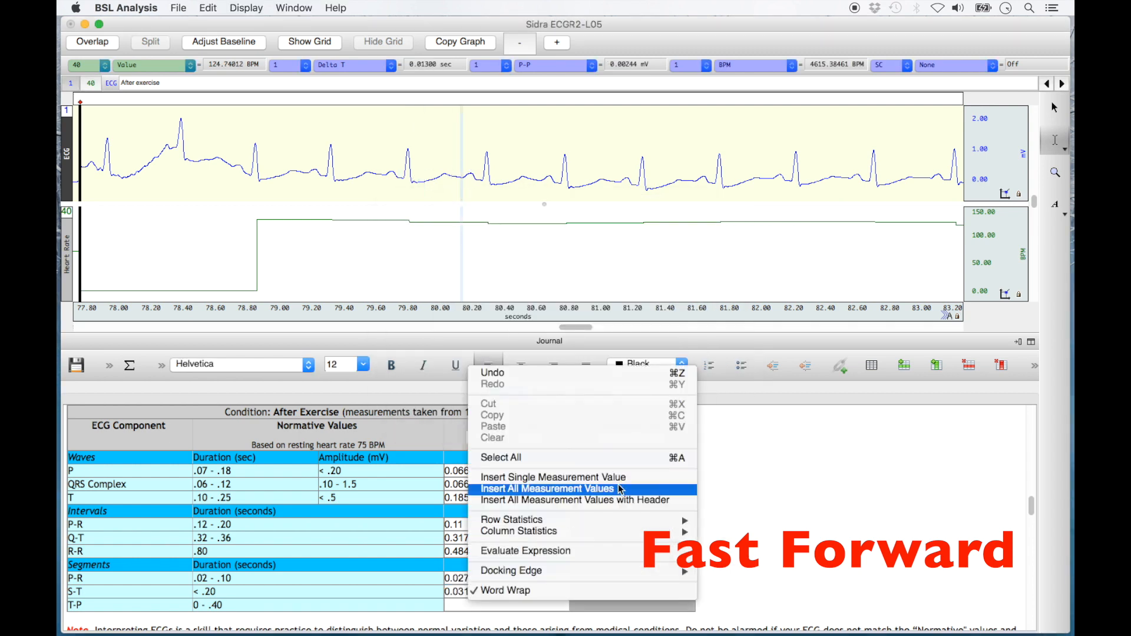
pyautogui.click(618, 477)
pyautogui.click(548, 256)
pyautogui.click(669, 390)
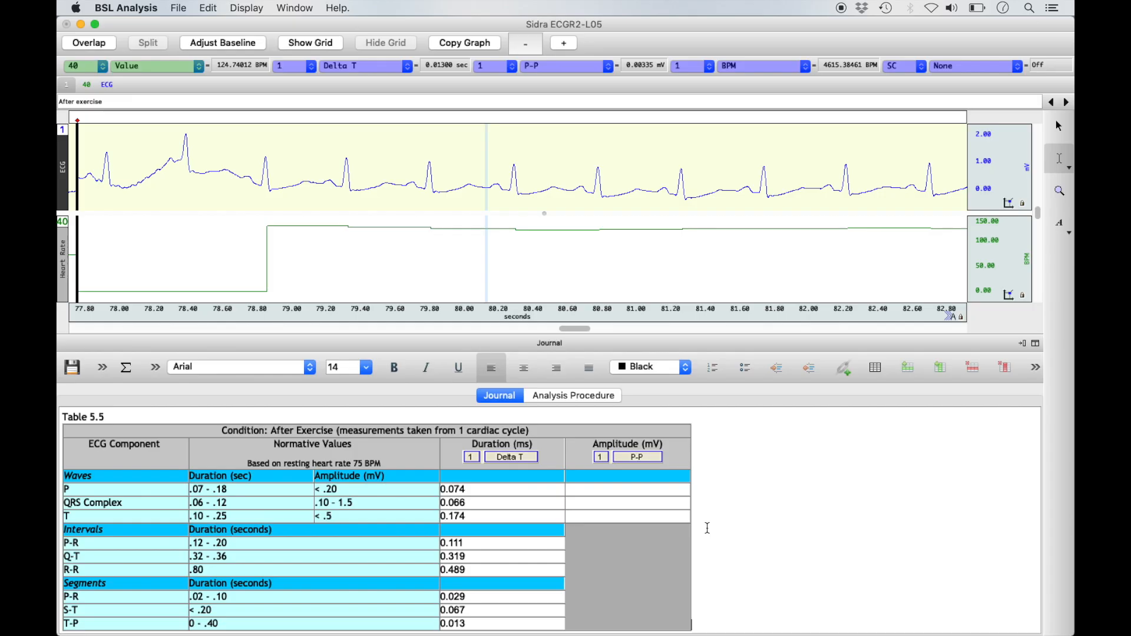
# Select the journal's data tables through the T-P row of Table 5.5 and copy them.
pyautogui.scroll(10, 707, 528)
pyautogui.moveTo(65, 414); pyautogui.dragTo(199, 629)
pyautogui.rightClick(196, 540)
pyautogui.click(234, 436)
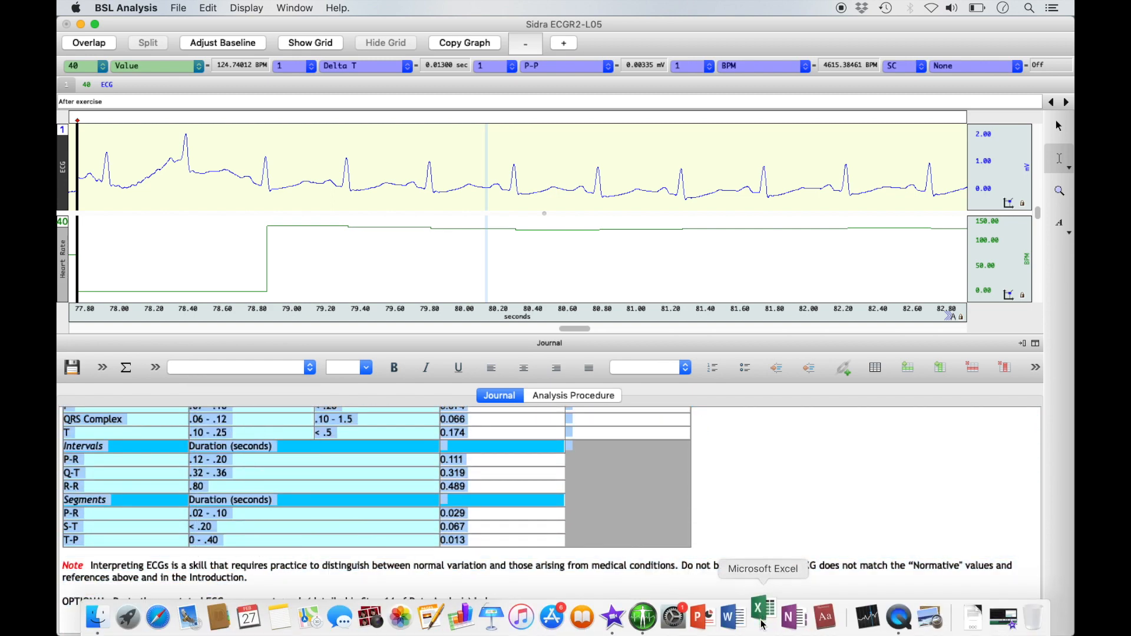
# Switch to Microsoft Excel, create a blank workbook and paste the copied journal tables at cell A1.
pyautogui.click(761, 618)
pyautogui.doubleClick(352, 224)
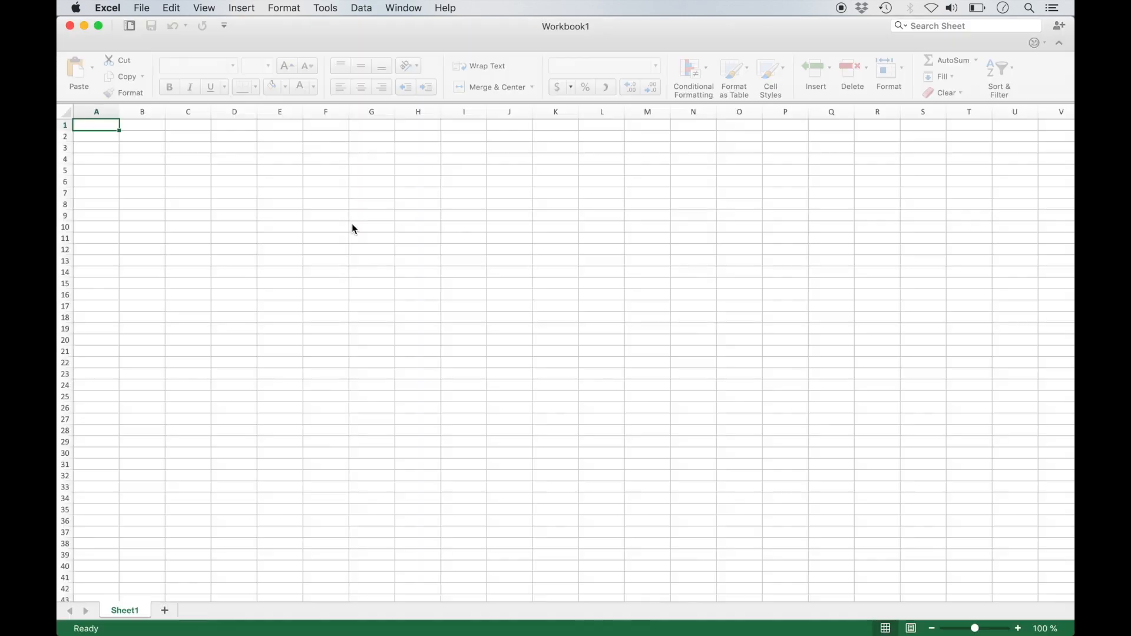
pyautogui.rightClick(86, 131)
pyautogui.click(110, 154)
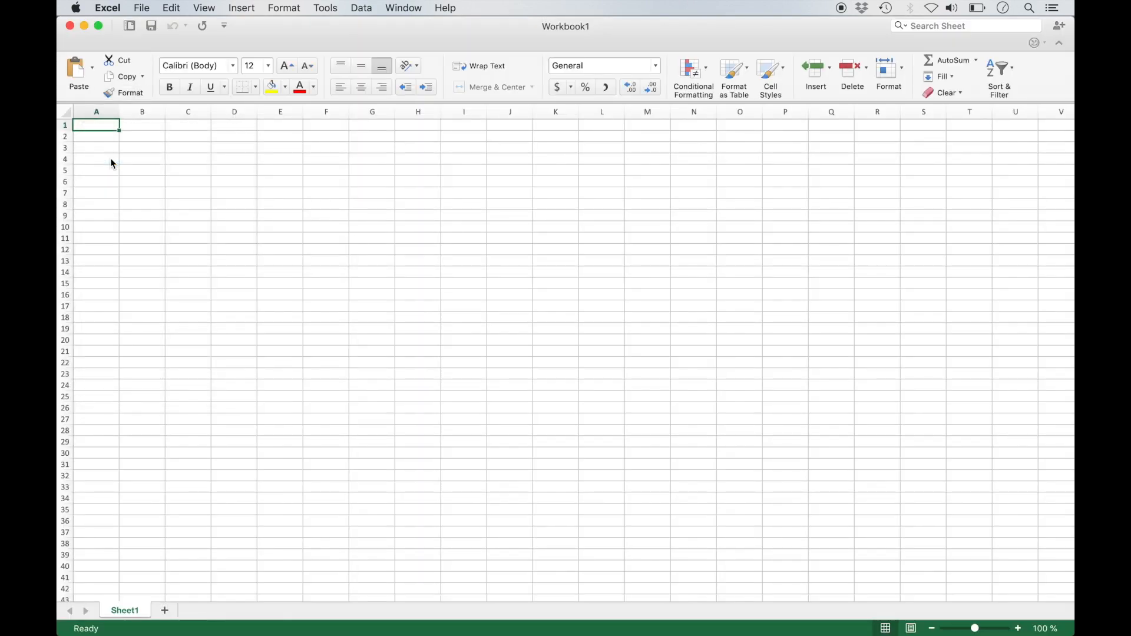
pyautogui.click(419, 224)
pyautogui.scroll(-10, 420, 224)
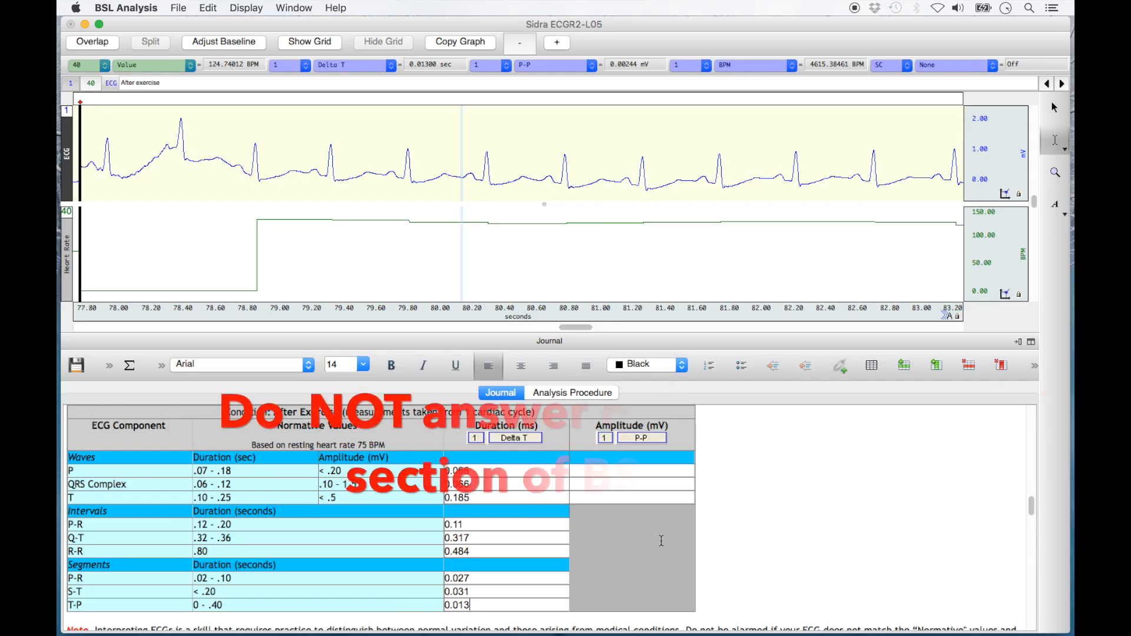
# Examine the Questions section that follows the data tables in the BSL Analysis journal.
pyautogui.scroll(-15, 744, 564)
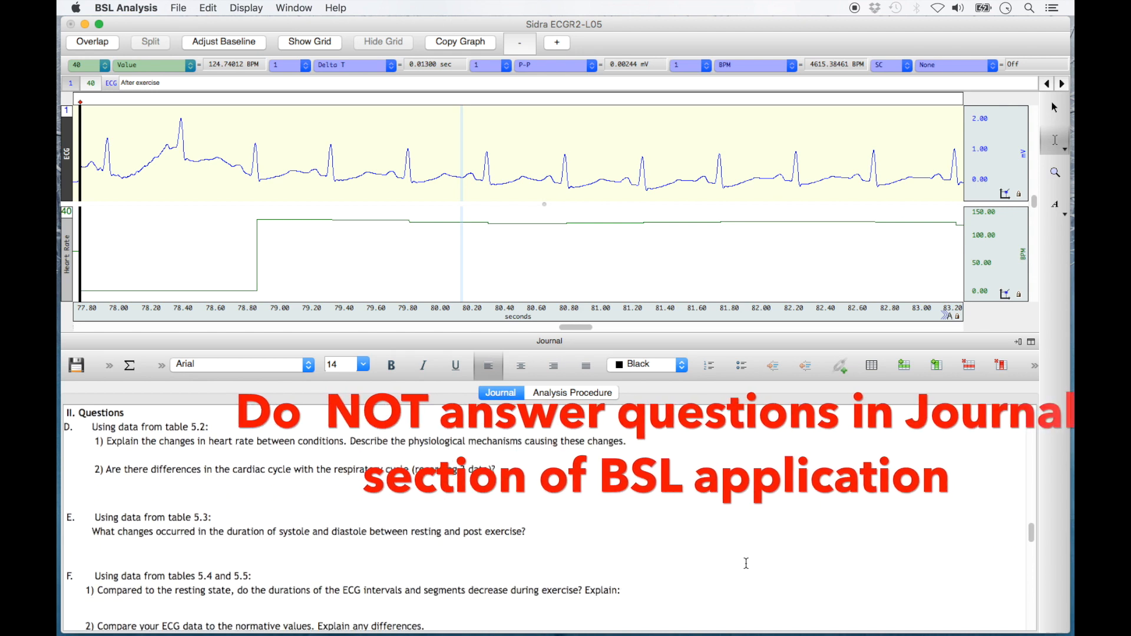
pyautogui.scroll(-3, 745, 563)
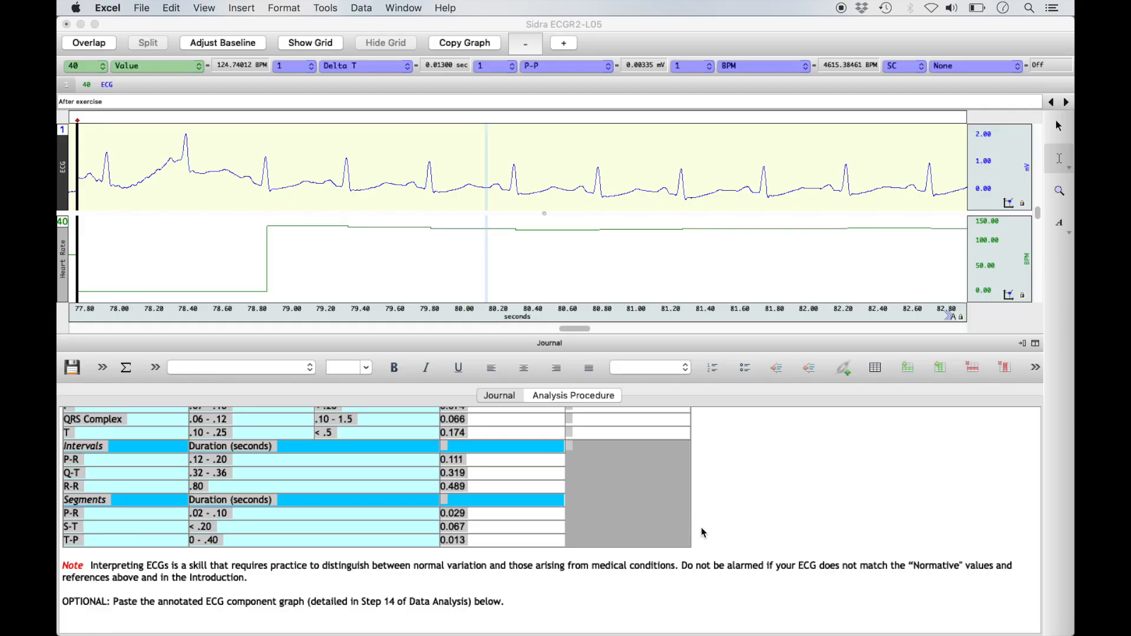
# Return to the BSL Analysis journal, clear the table selection and zoom back until the full recording is displayed.
pyautogui.click(701, 528)
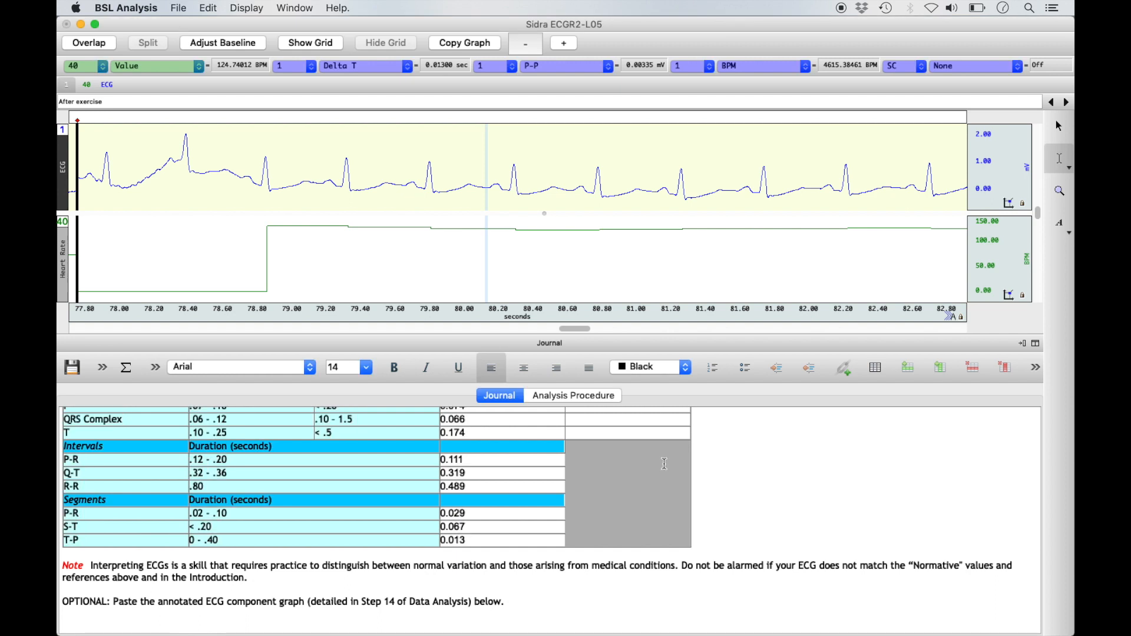
pyautogui.click(246, 7)
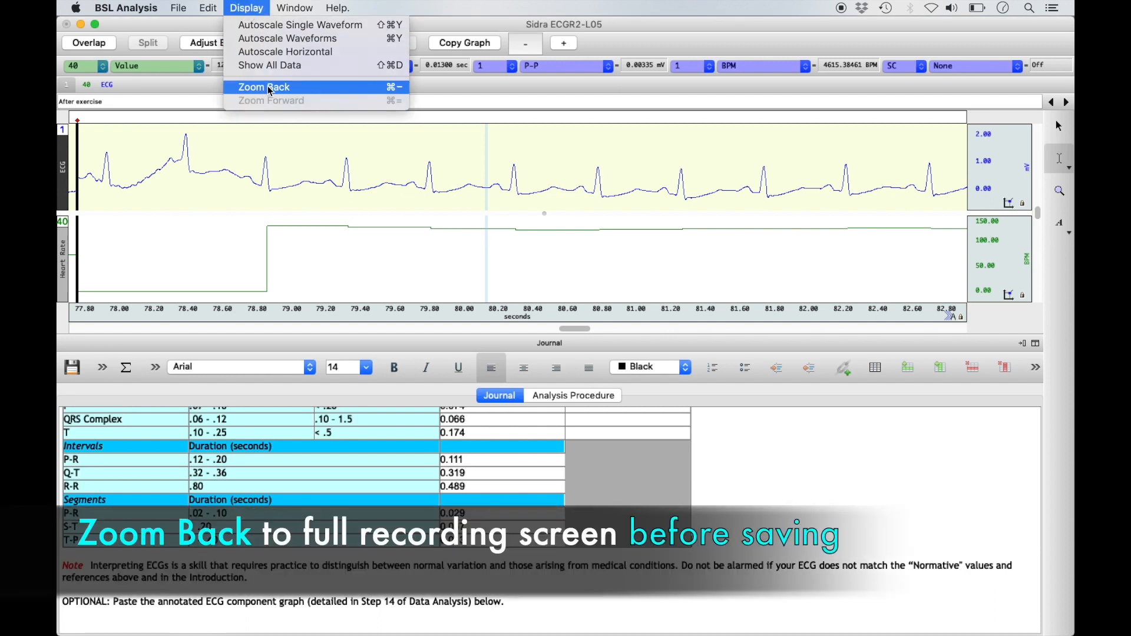
pyautogui.click(266, 87)
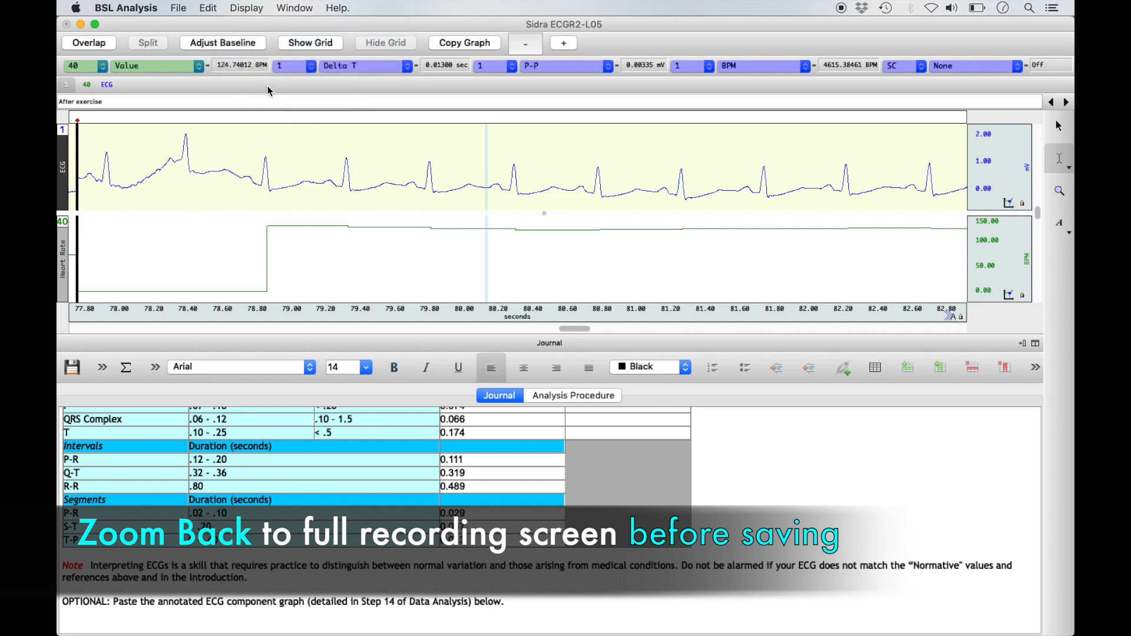
pyautogui.click(245, 9)
pyautogui.click(264, 87)
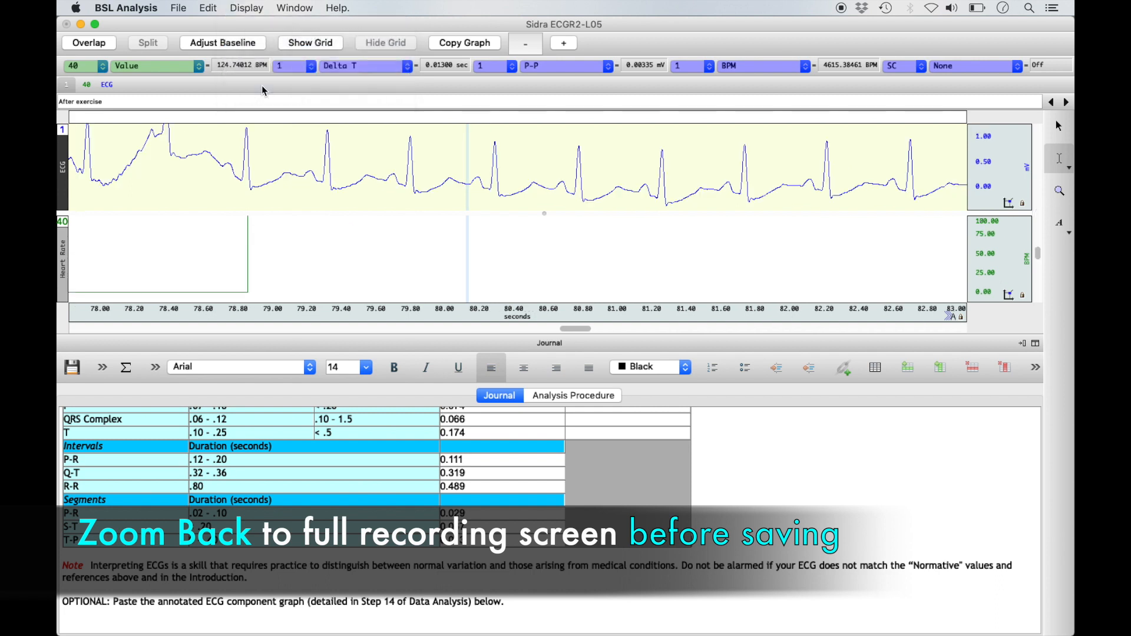
pyautogui.click(246, 8)
pyautogui.click(263, 87)
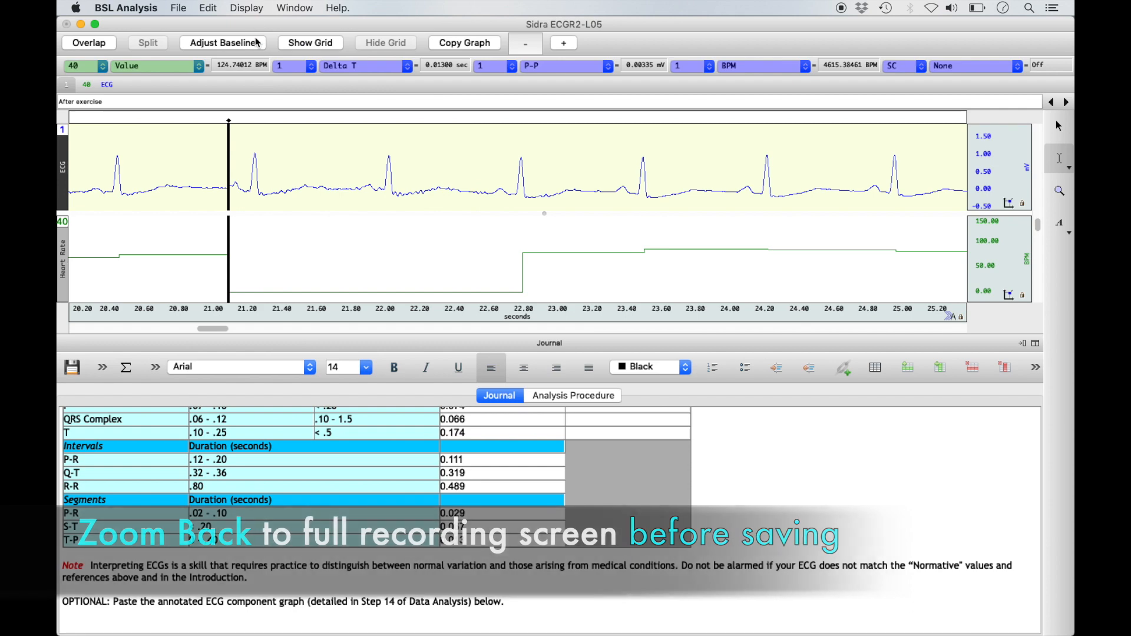
pyautogui.click(253, 8)
pyautogui.click(268, 88)
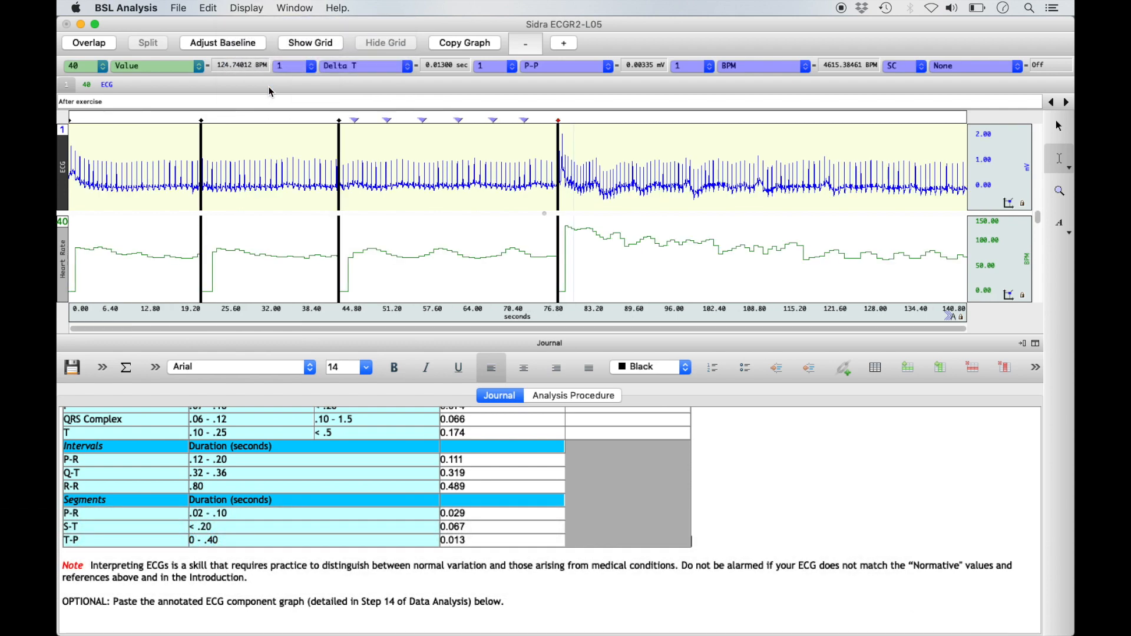
# Save the data as a file in the original ECG tests folder, replacing the existing L05 file.
pyautogui.click(177, 10)
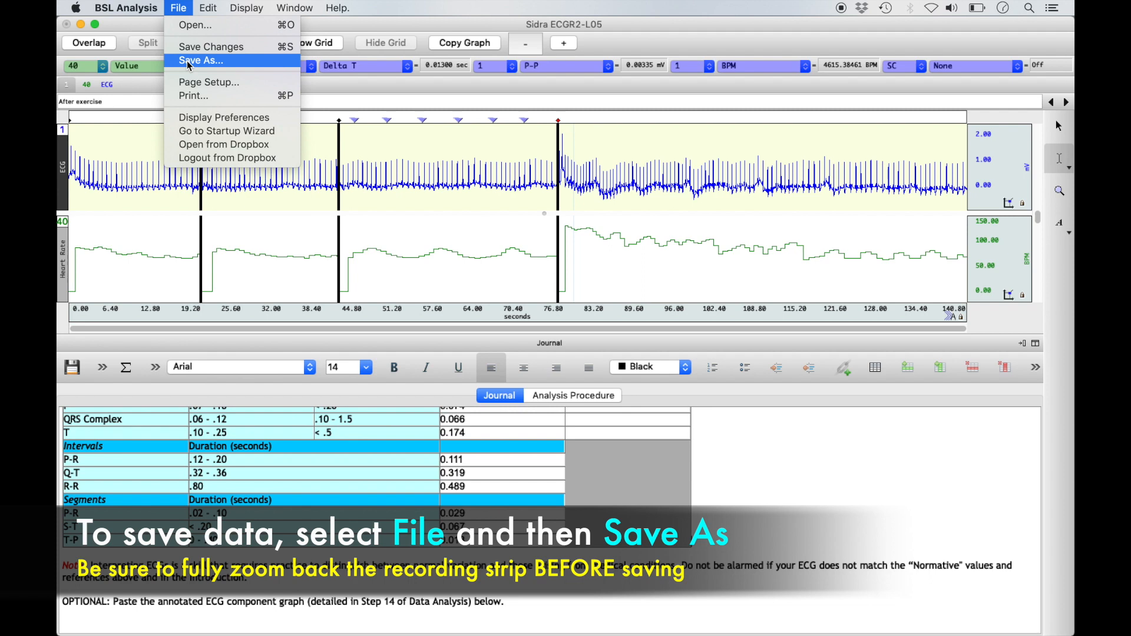
pyautogui.click(224, 61)
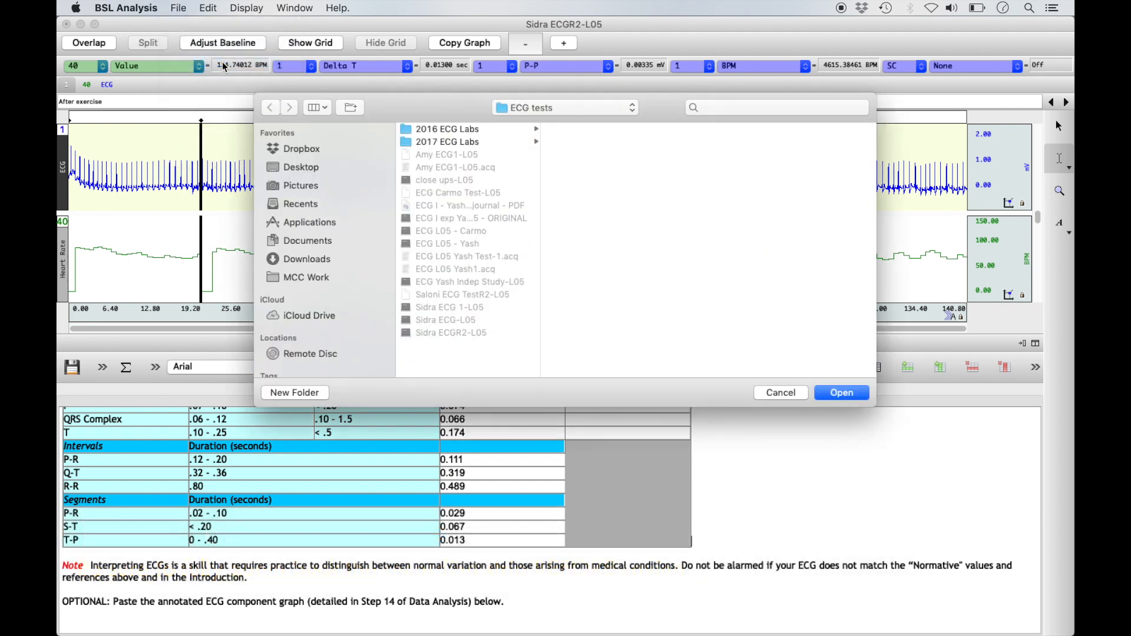
pyautogui.click(842, 393)
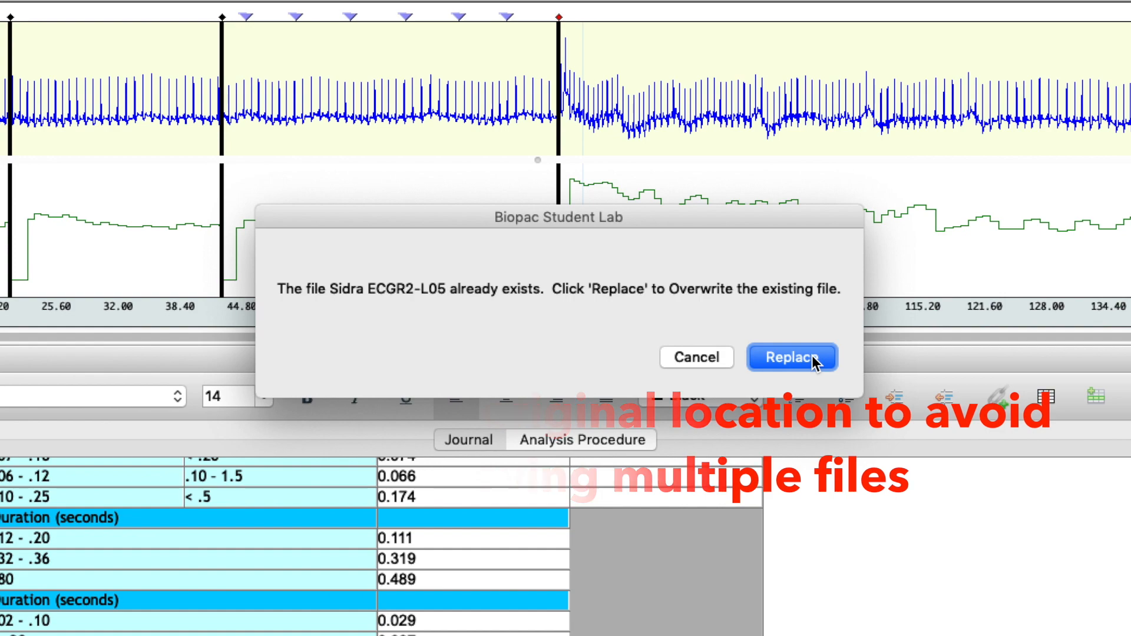
pyautogui.click(813, 359)
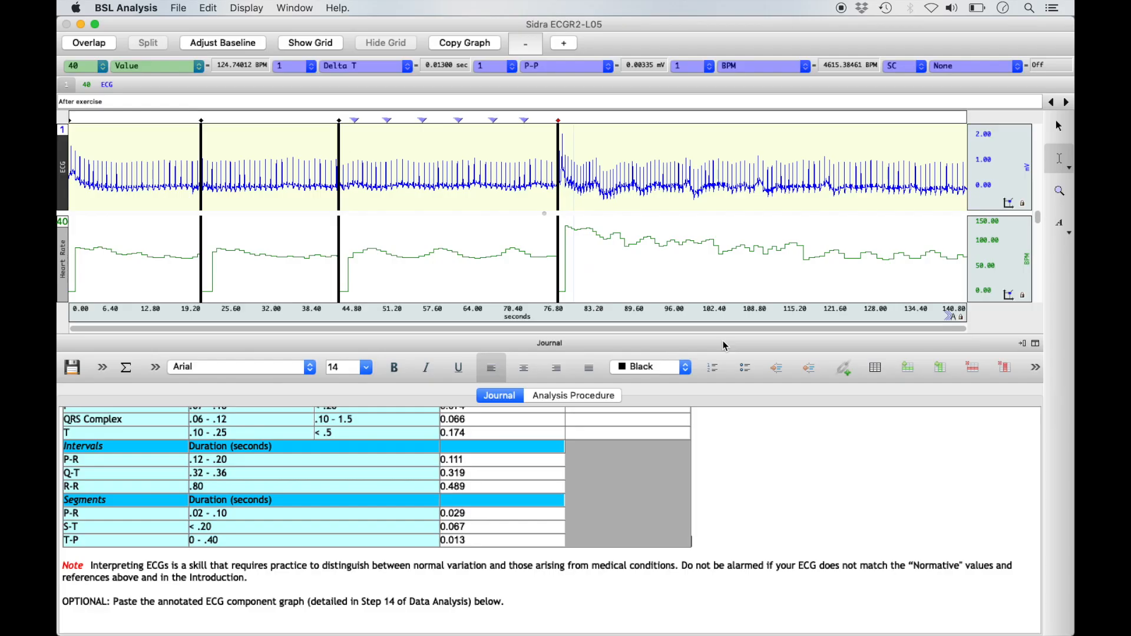
# Quit BSL Analysis.
pyautogui.click(179, 8)
pyautogui.moveTo(152, 8)
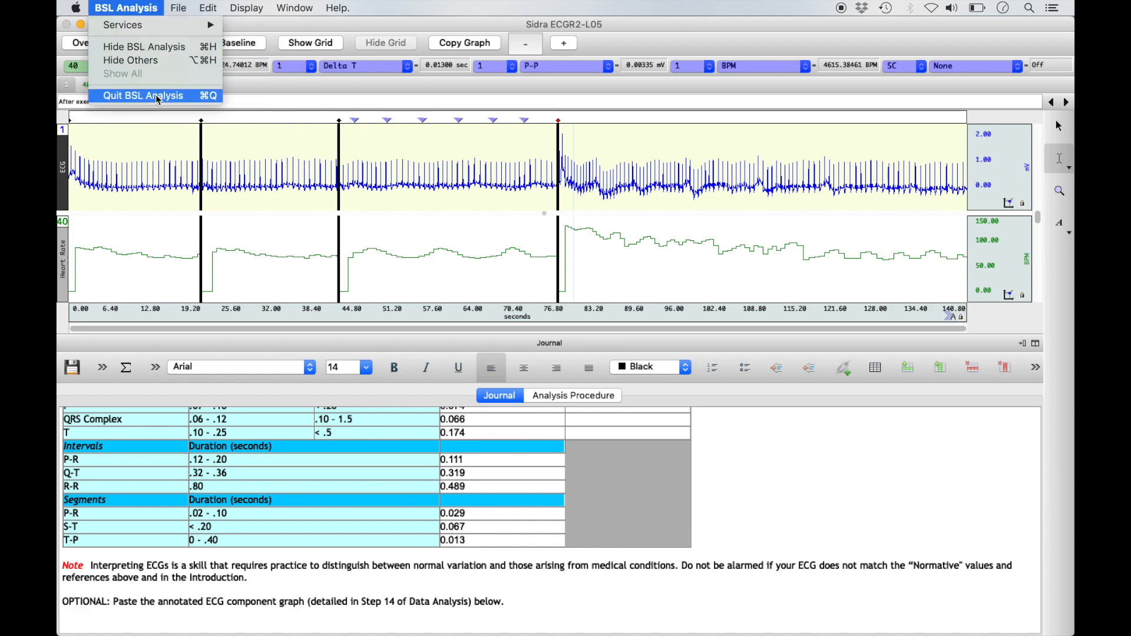